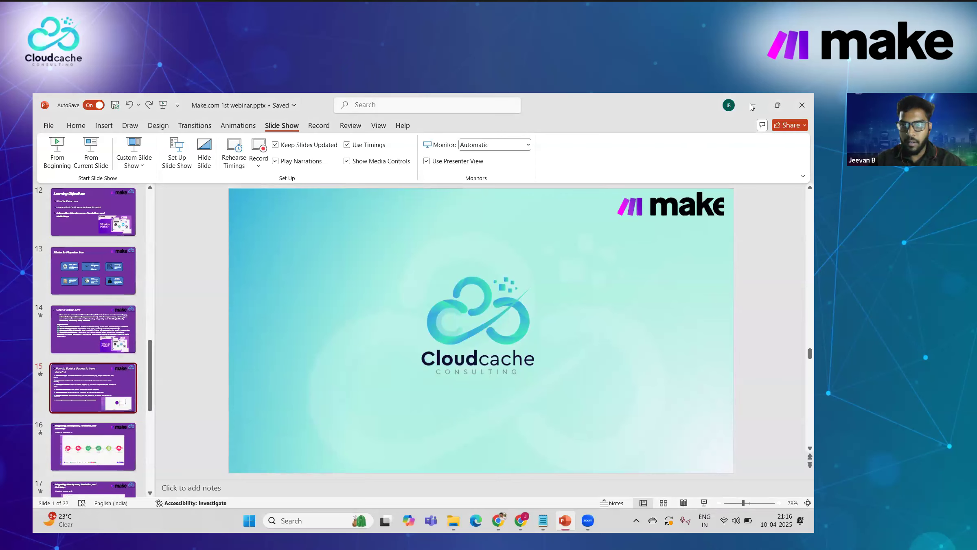
Step: Switch from the PowerPoint webinar slides to the Make Test Org dashboard in Chrome
key("alt+Tab")
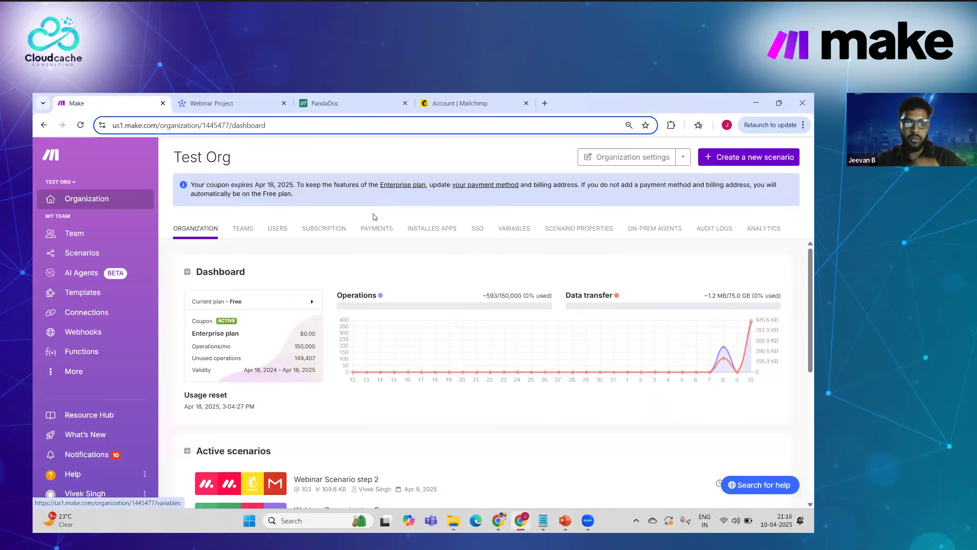
Step: Check the Test Org switcher, then open the My Team dashboard from the Teams tab
left_click(64, 183)
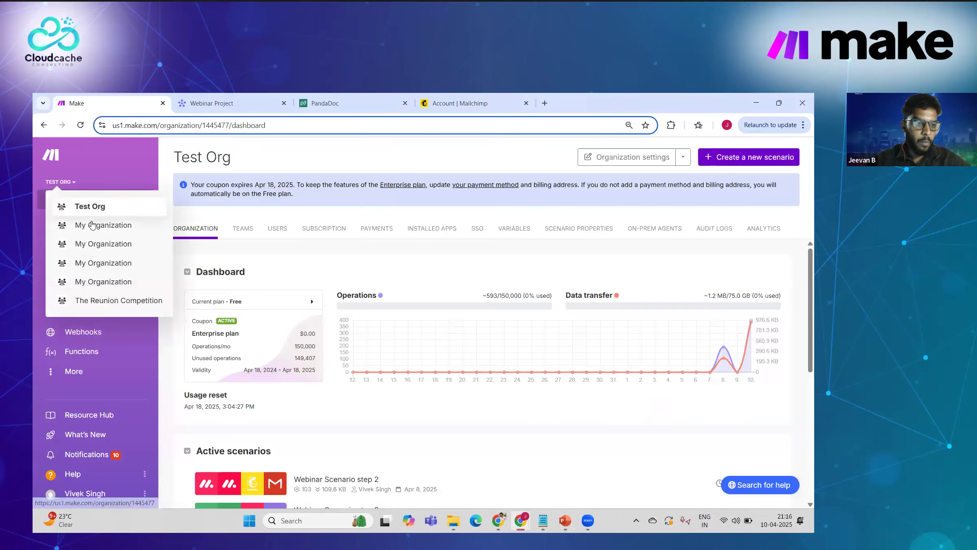
left_click(259, 248)
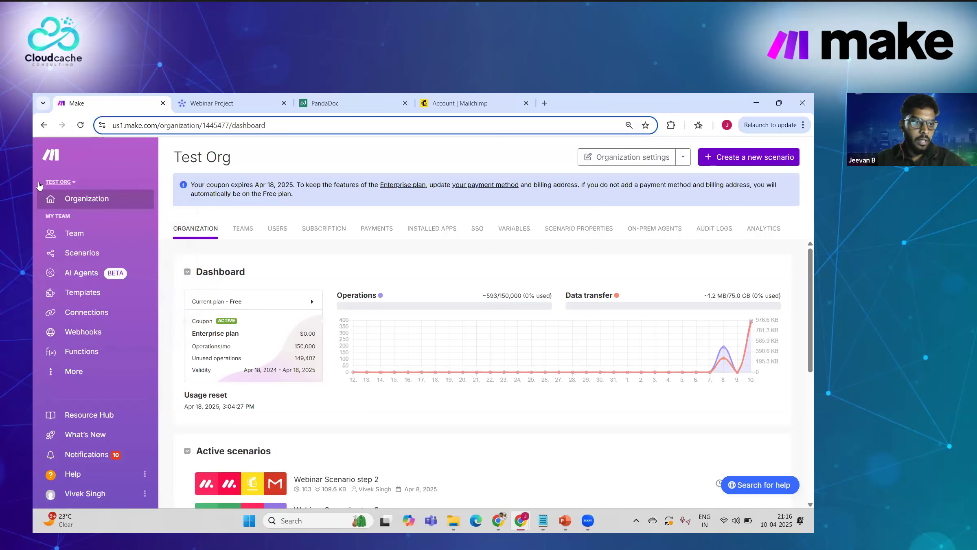
left_click(74, 182)
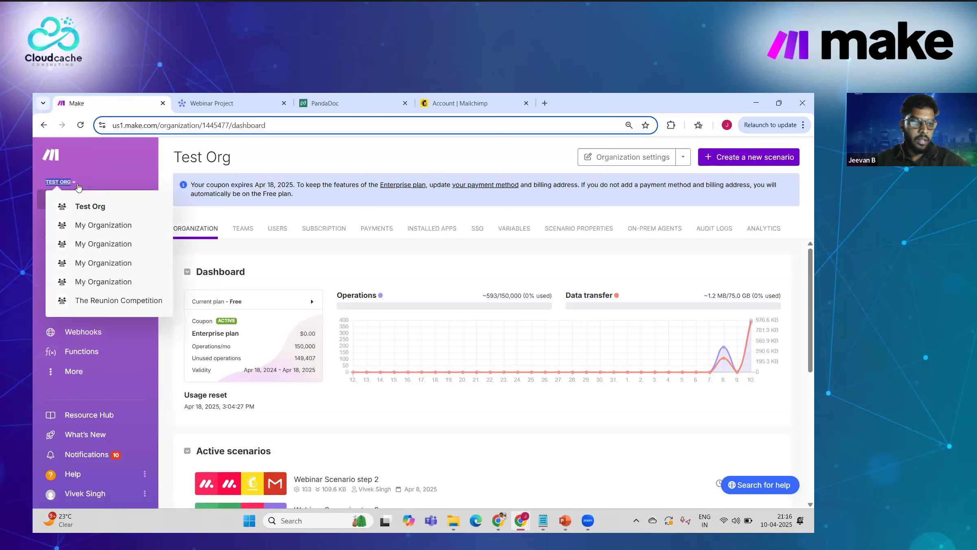
left_click(126, 171)
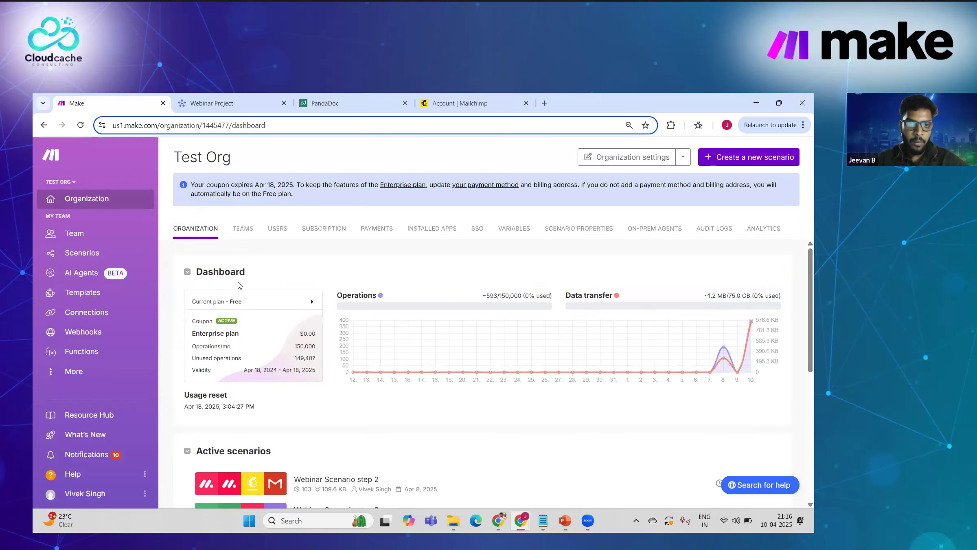
left_click(245, 230)
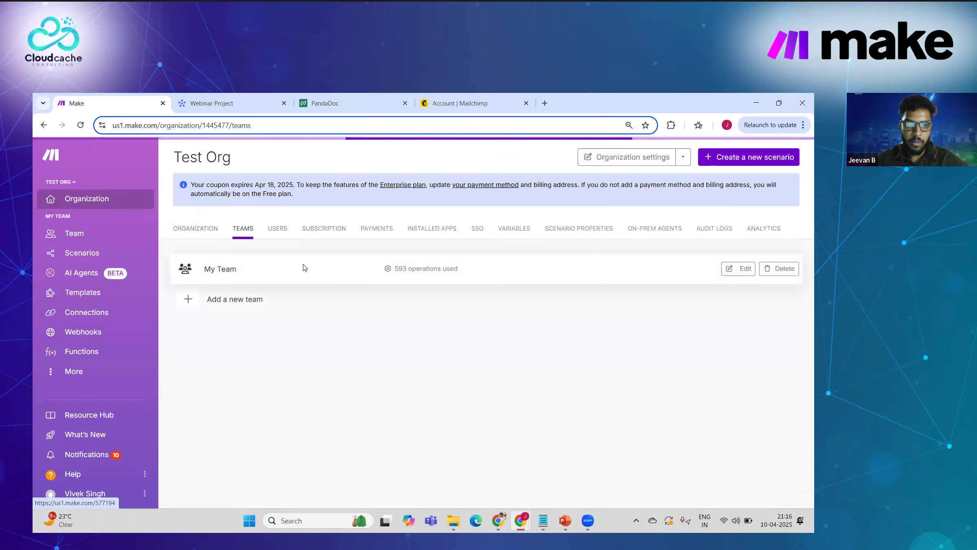
left_click(210, 228)
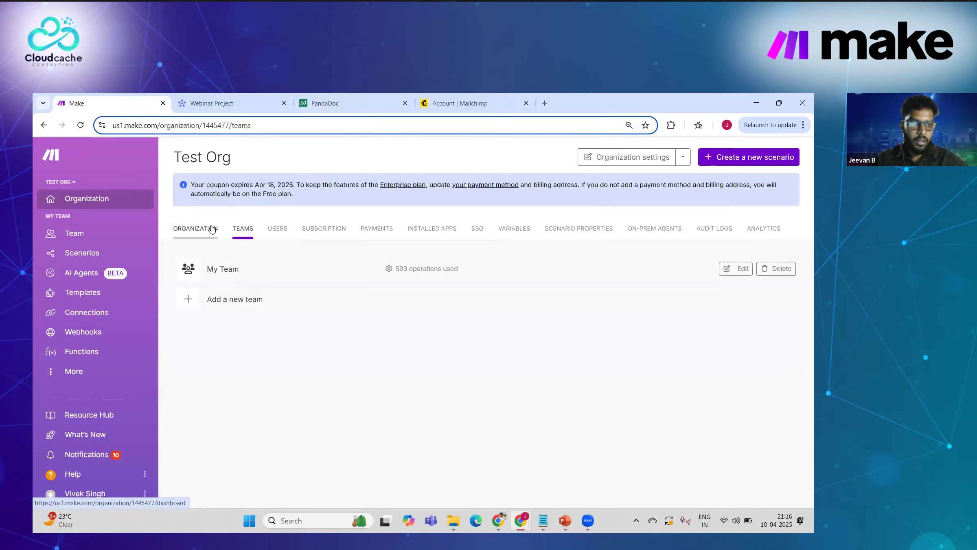
left_click(75, 234)
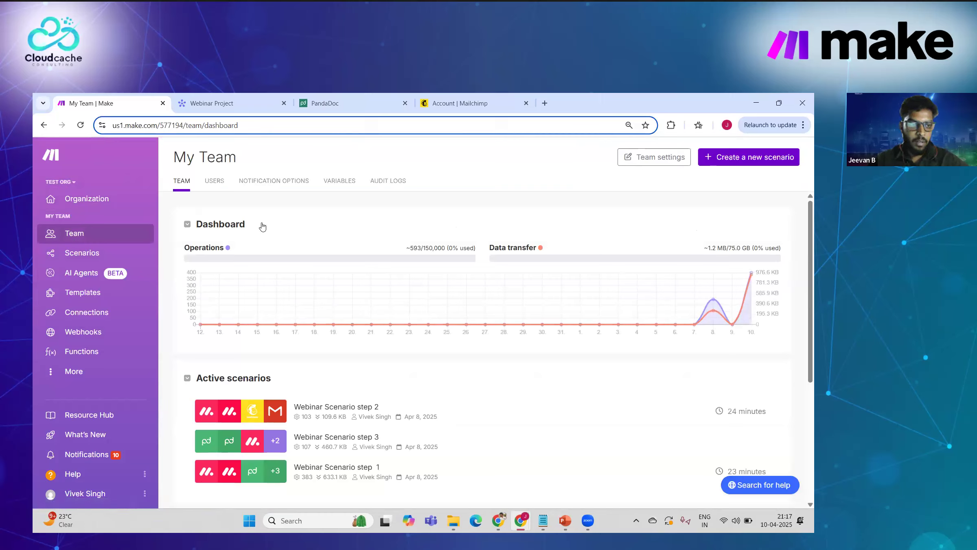
Step: Browse the team's Scenarios list and the AI Agents page
left_click(104, 254)
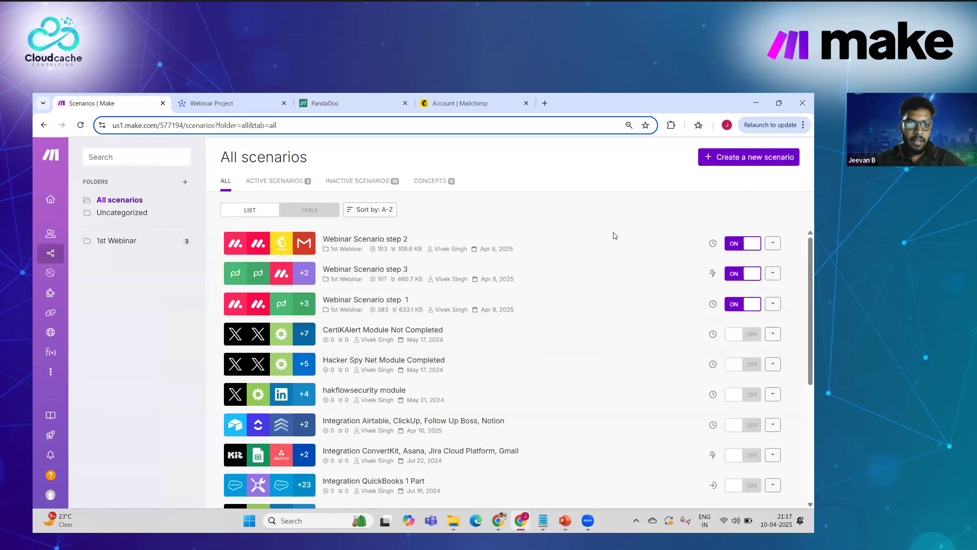
mouse_move(50, 281)
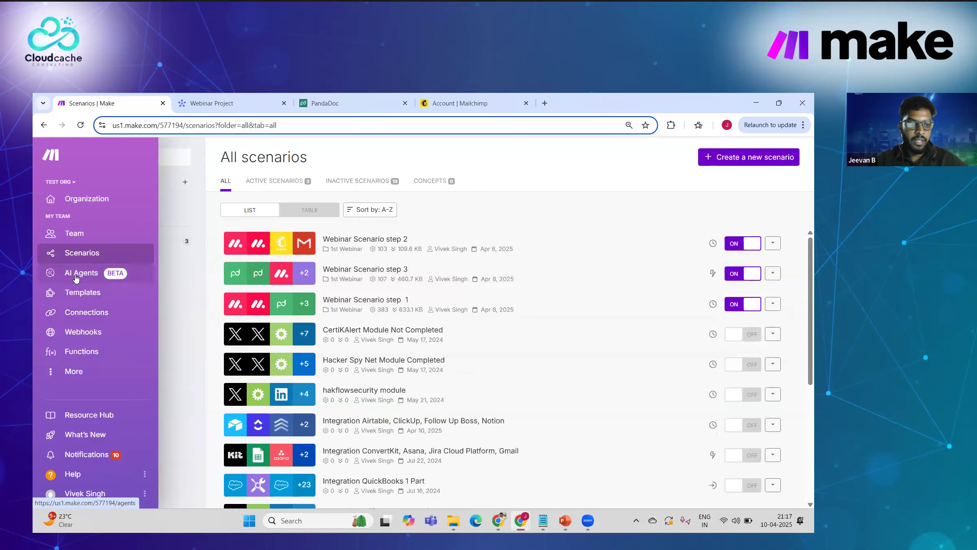
left_click(77, 278)
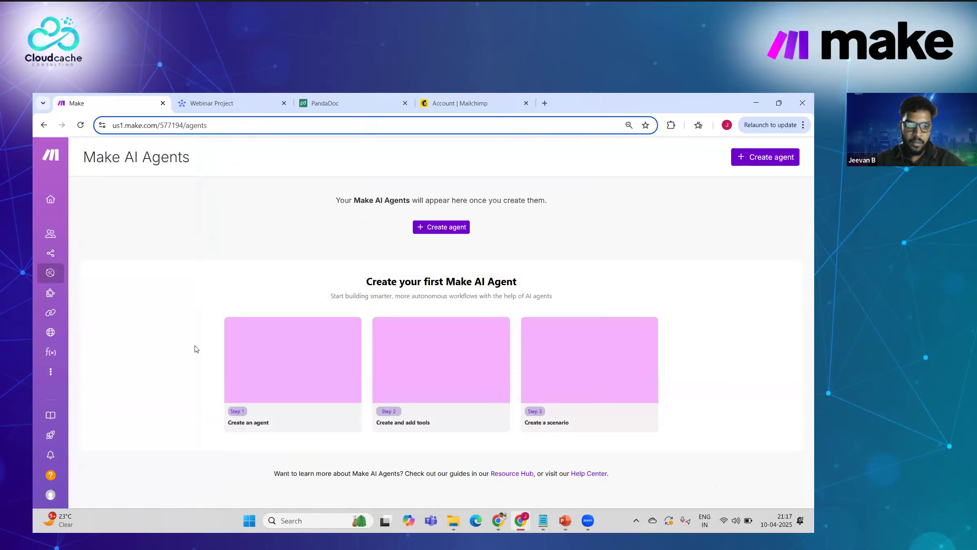
mouse_move(55, 285)
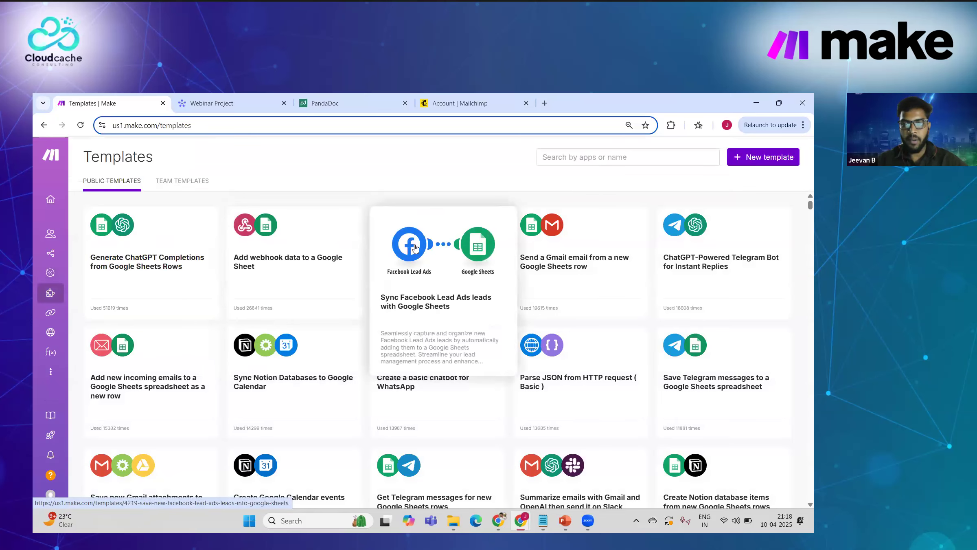
Step: Preview the Generate ChatGPT Completions template, then scroll the app connections list (LinkedIn, MailChimp, PandaDoc)
left_click(163, 249)
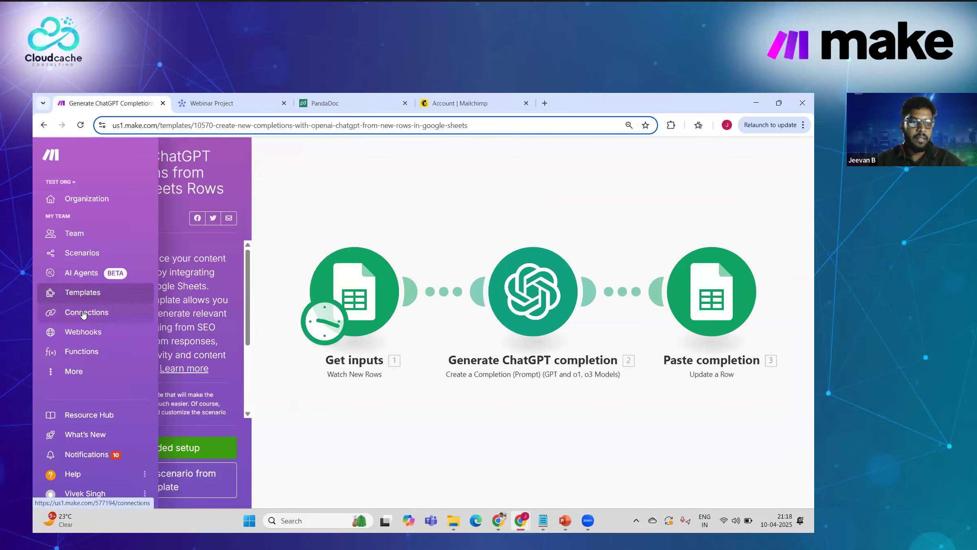
left_click(83, 313)
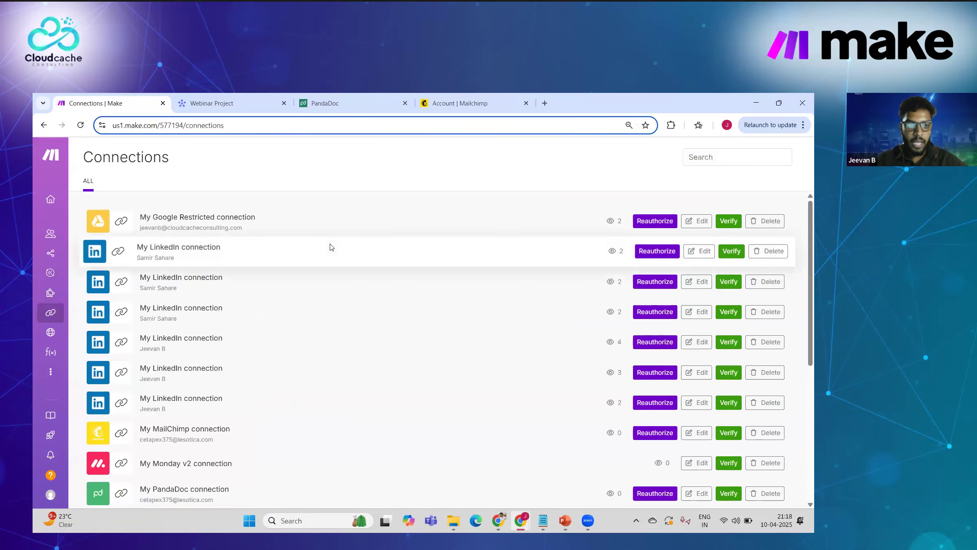
scroll(291, 332, "down", 6)
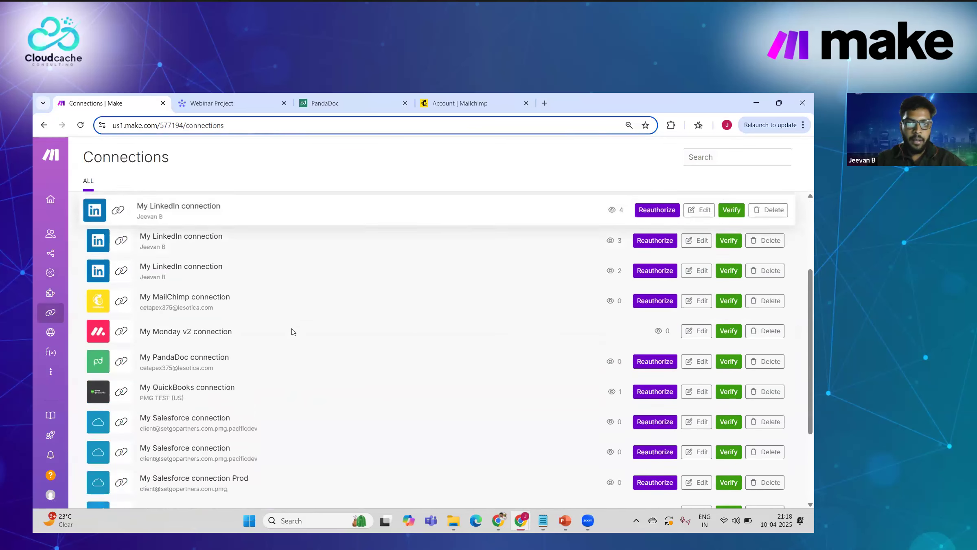
scroll(291, 332, "up", 6)
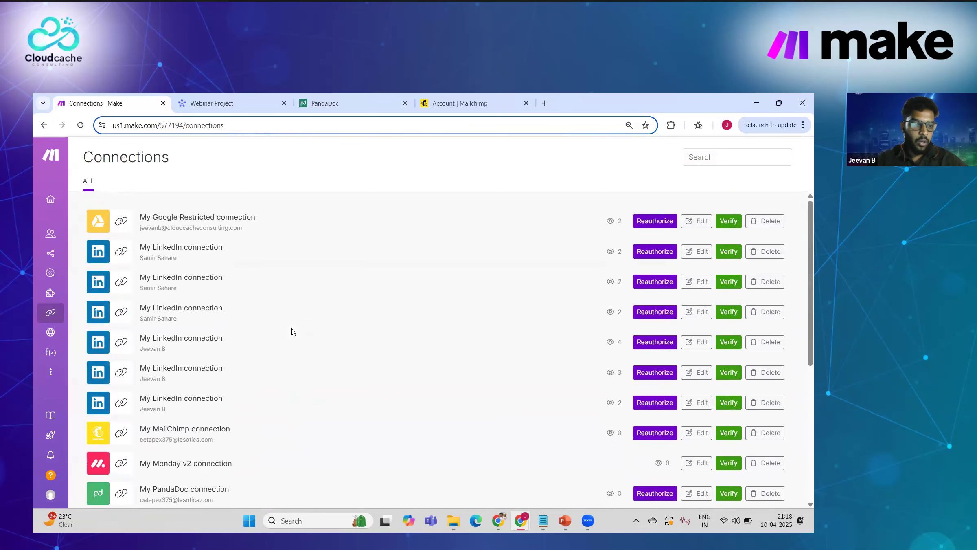
mouse_move(56, 333)
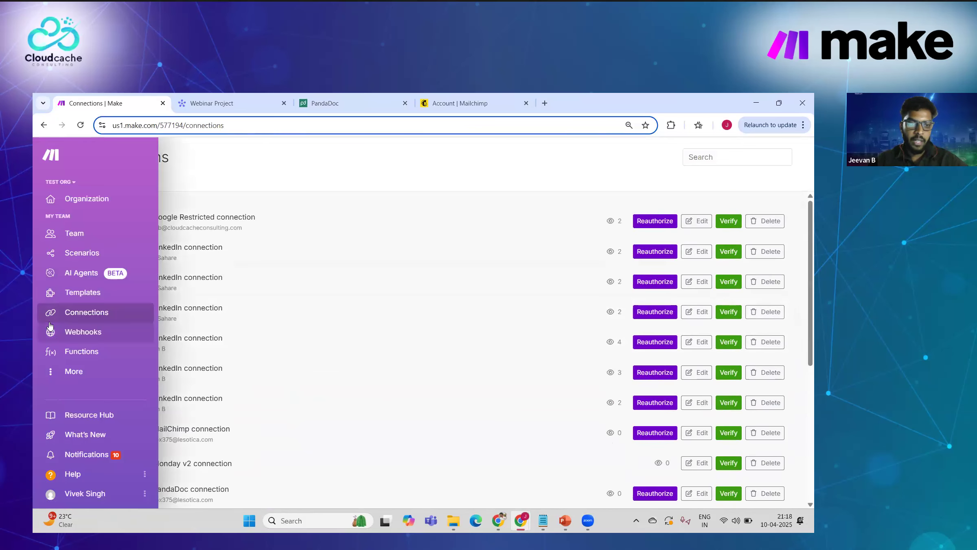
Step: Check the webhooks list, then scroll through the public templates gallery again
left_click(75, 333)
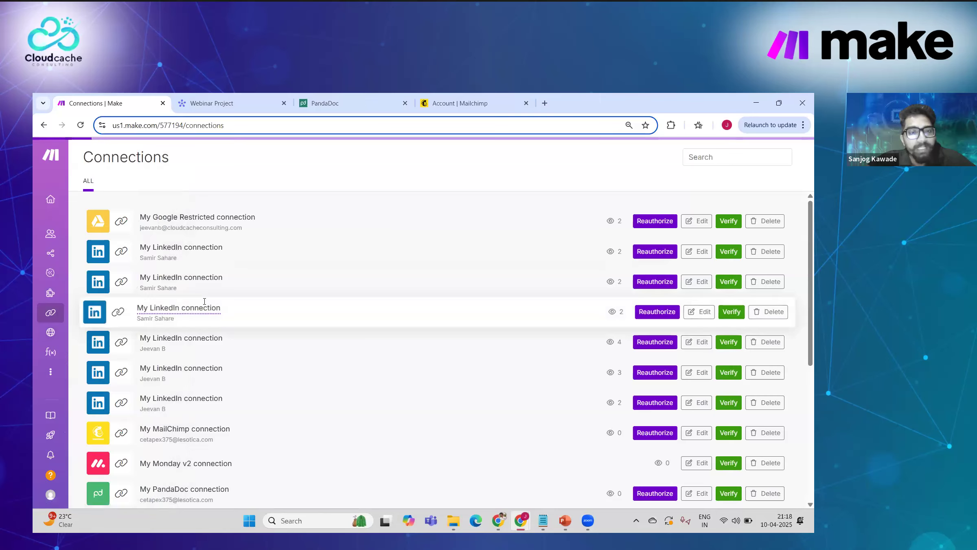
mouse_move(62, 339)
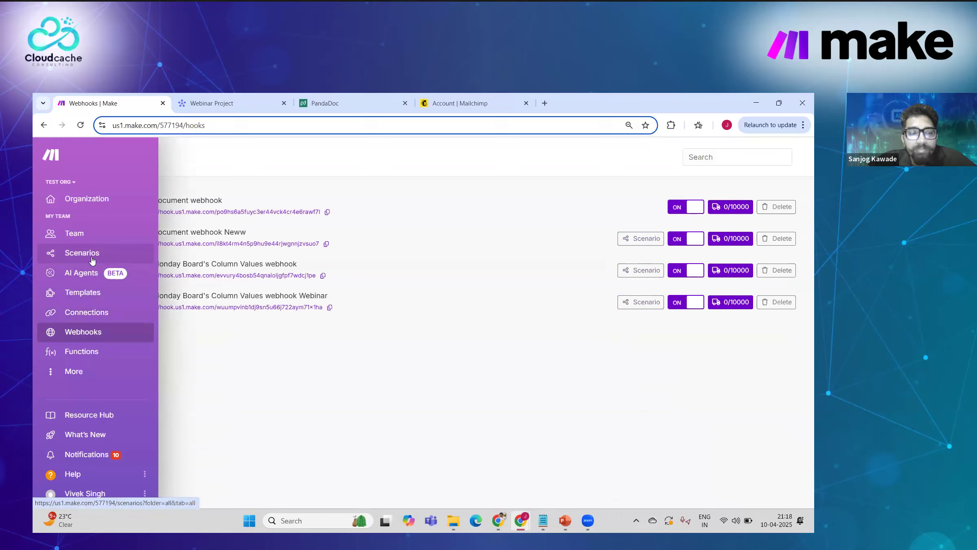
left_click(83, 293)
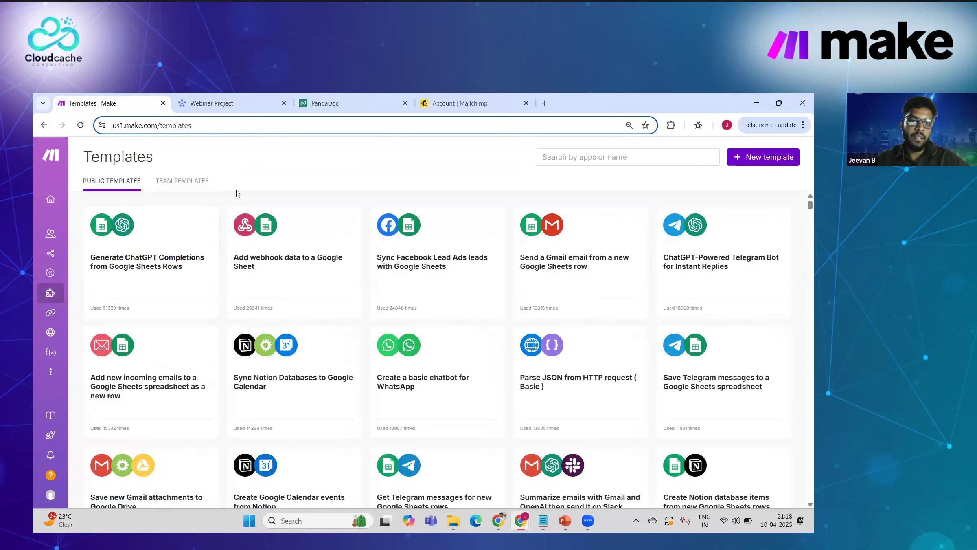
scroll(407, 321, "down", 5)
scroll(407, 321, "down", 3)
scroll(407, 322, "up", 10)
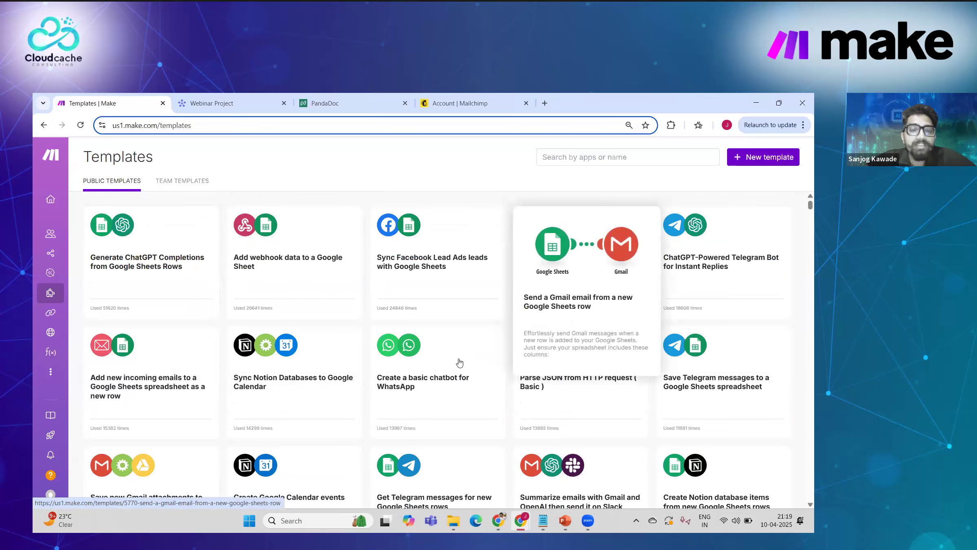
scroll(453, 361, "down", 1)
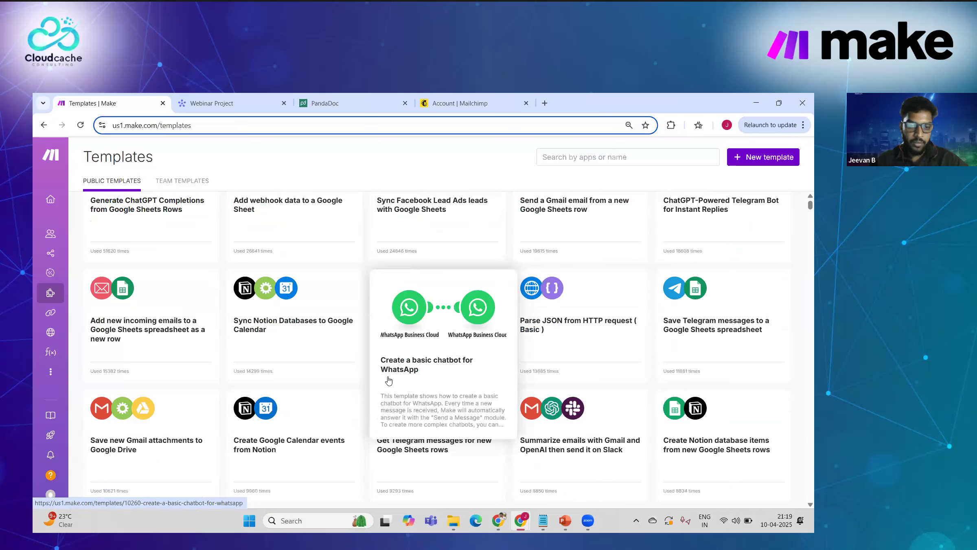
scroll(388, 380, "down", 1)
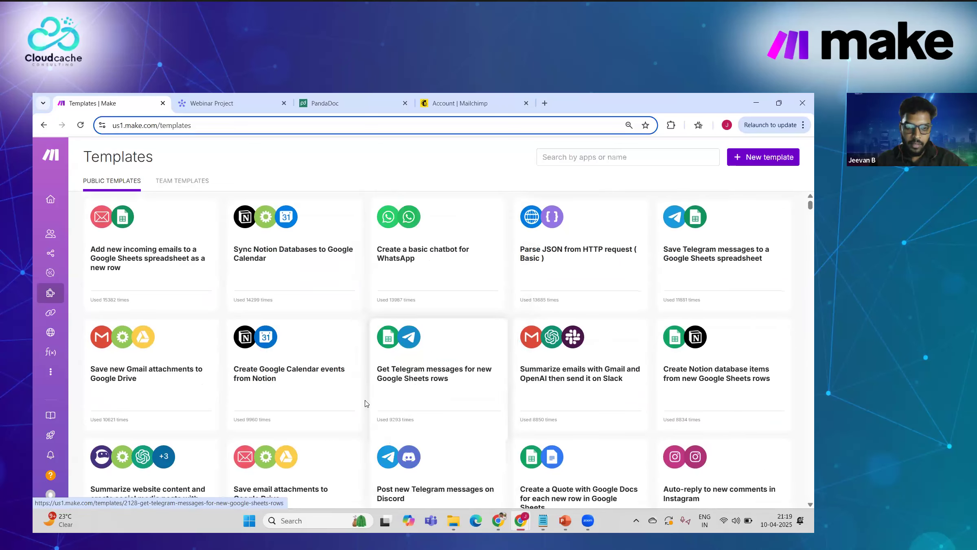
scroll(367, 403, "up", 2)
mouse_move(50, 309)
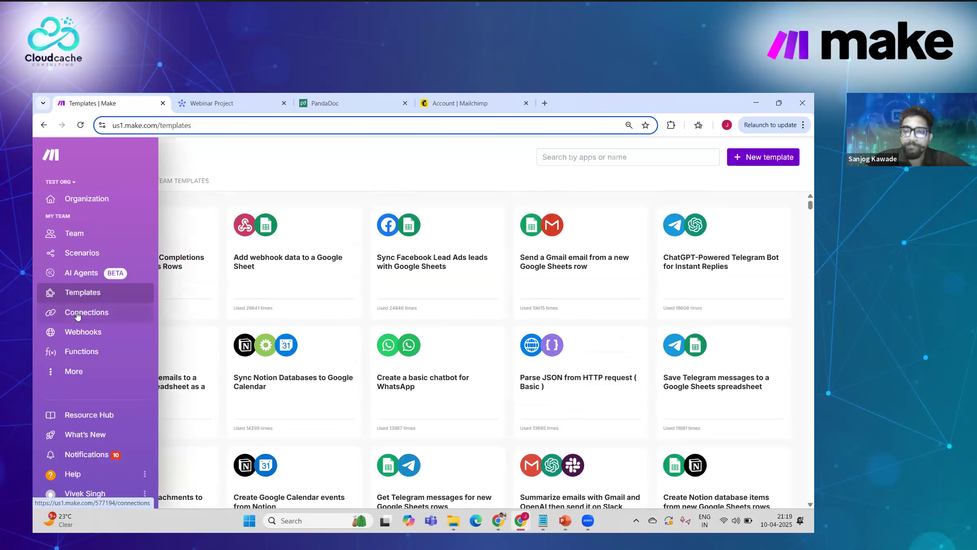
Step: Recheck the connections and webhooks lists, then view the empty Functions page
left_click(78, 316)
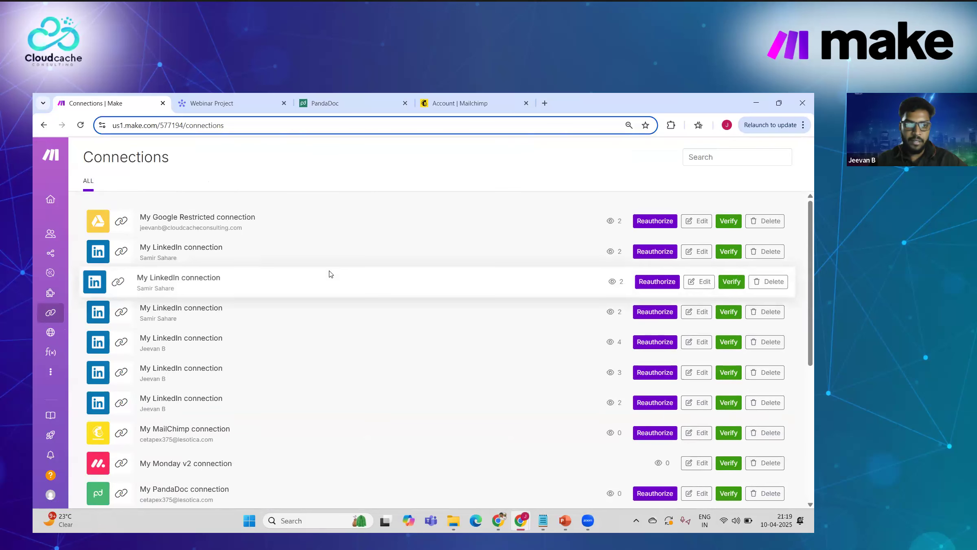
scroll(330, 273, "down", 4)
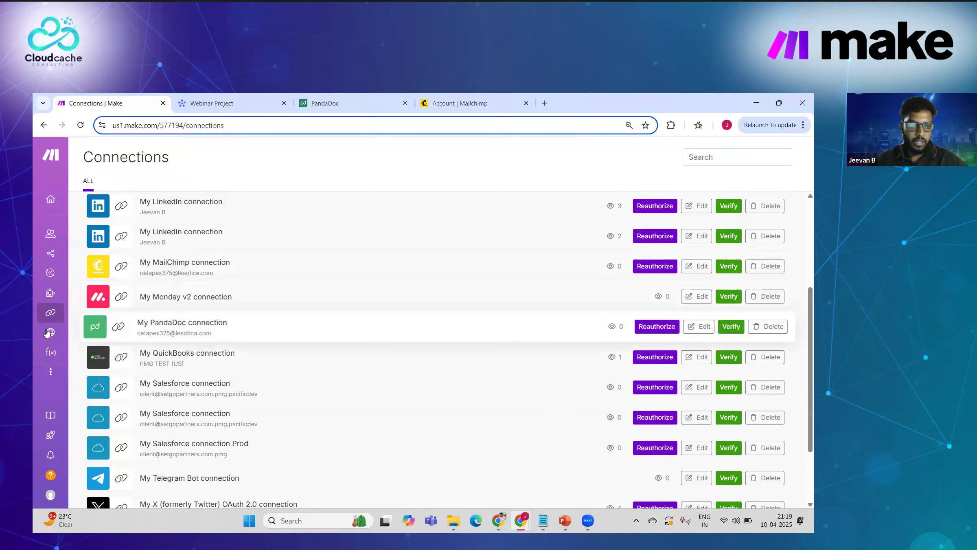
left_click(63, 332)
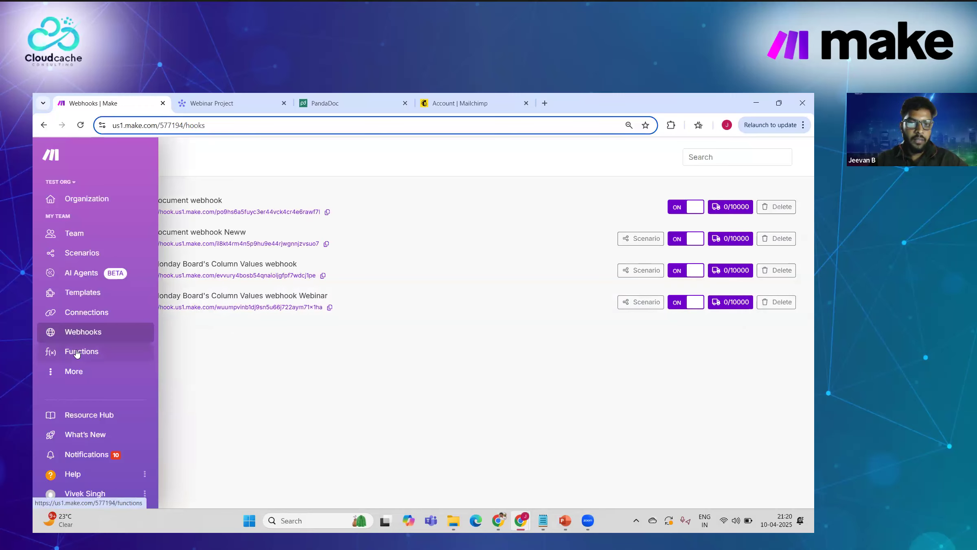
left_click(77, 353)
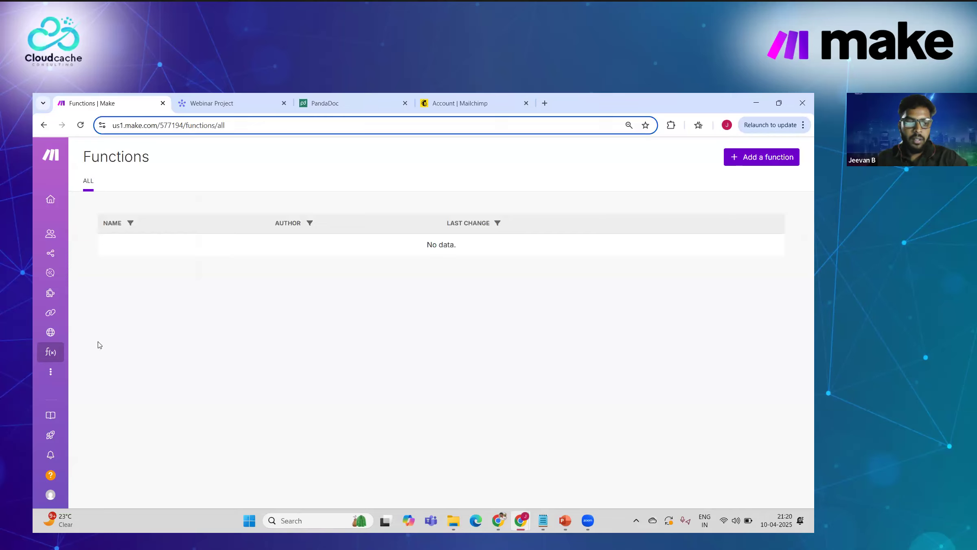
Step: Look at the empty Keys page under More, then go to Devices
left_click(52, 373)
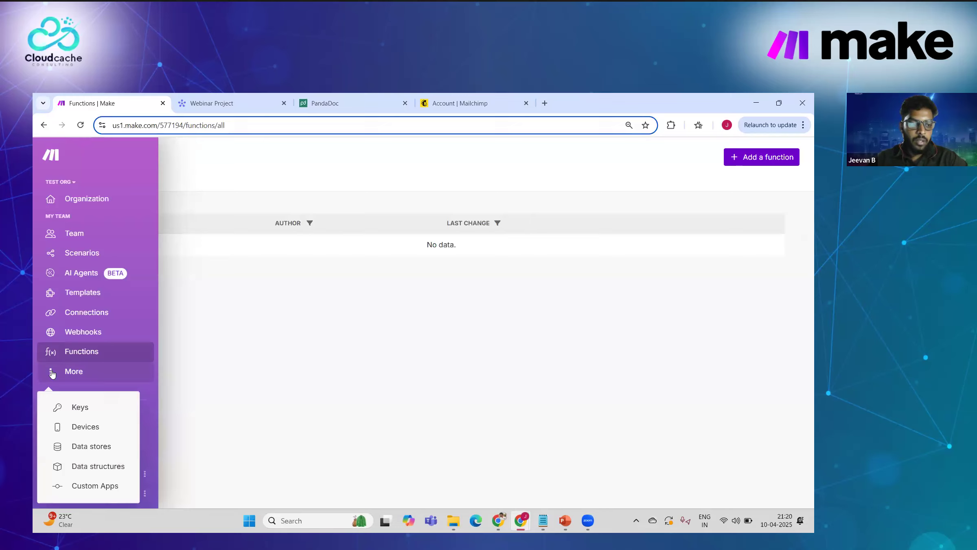
left_click(85, 407)
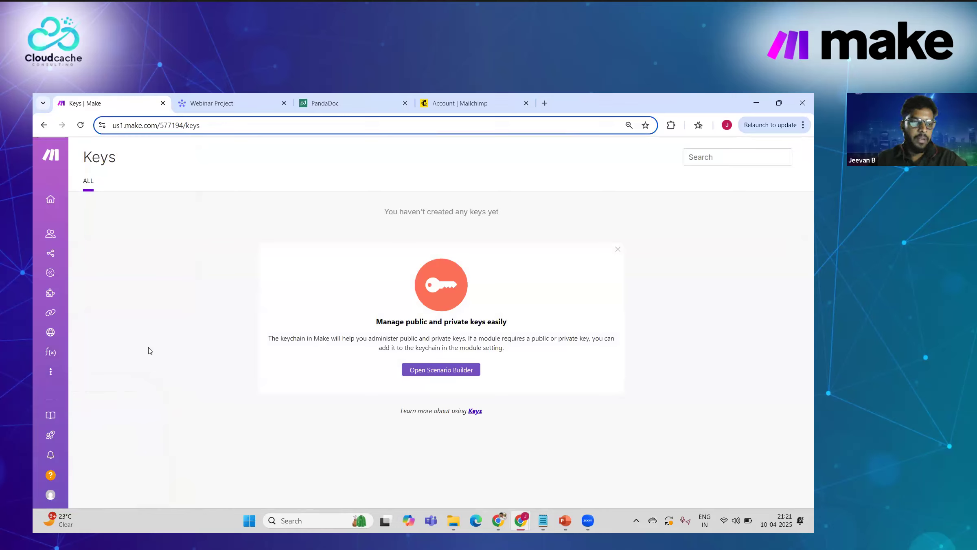
left_click(50, 378)
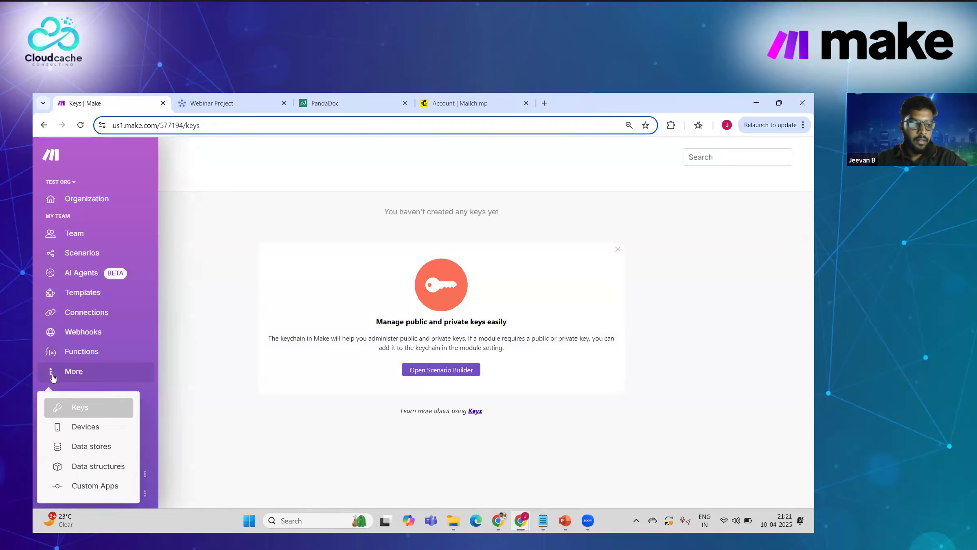
left_click(89, 427)
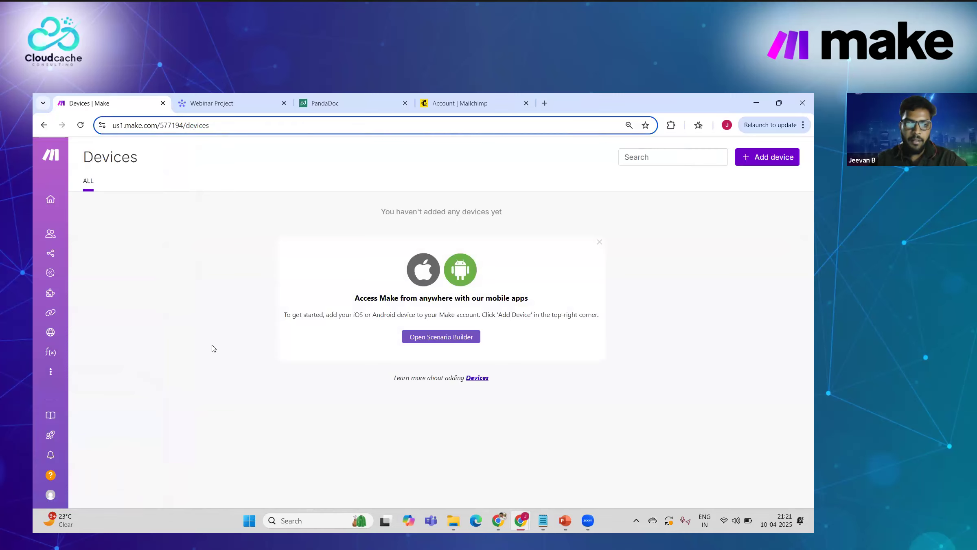
Step: Look over the empty Data stores page, then expand More again for Custom Apps
left_click(51, 378)
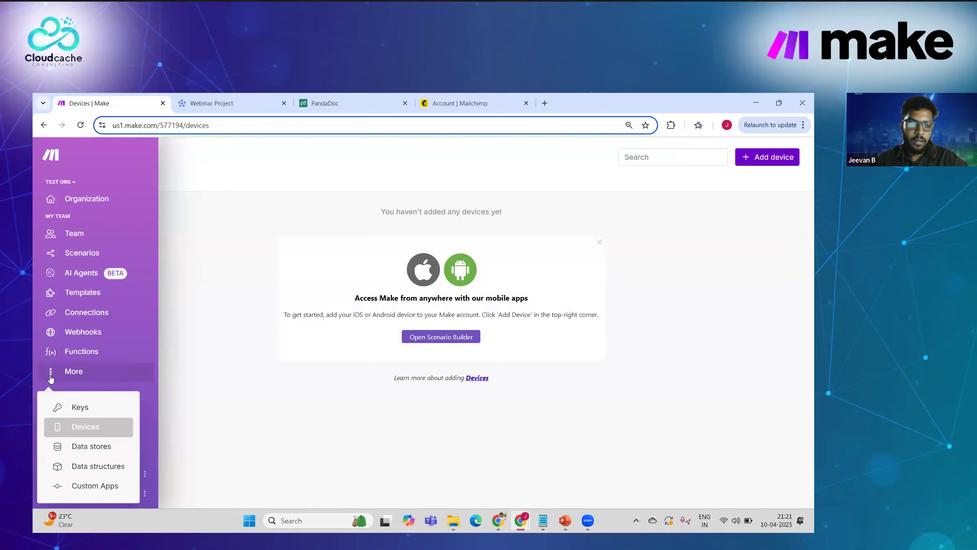
left_click(85, 451)
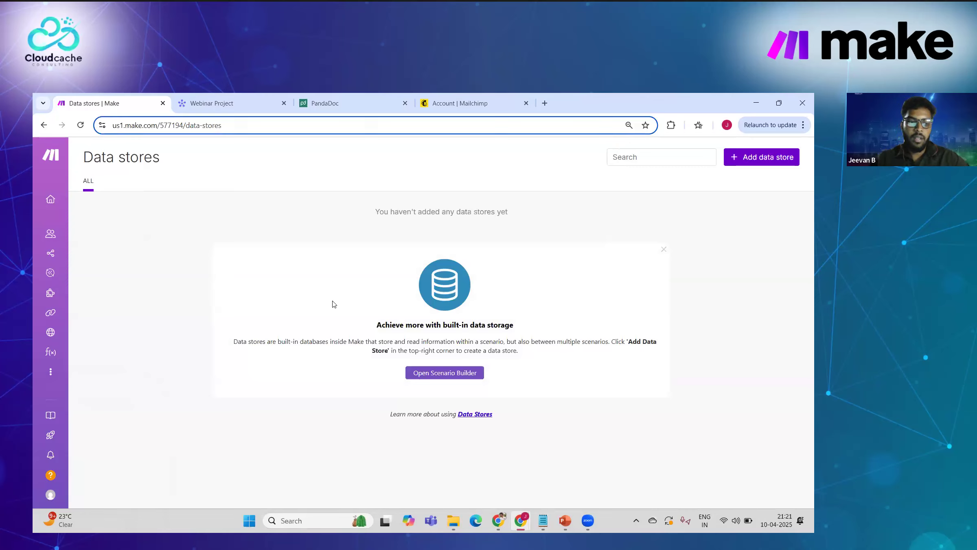
mouse_move(50, 373)
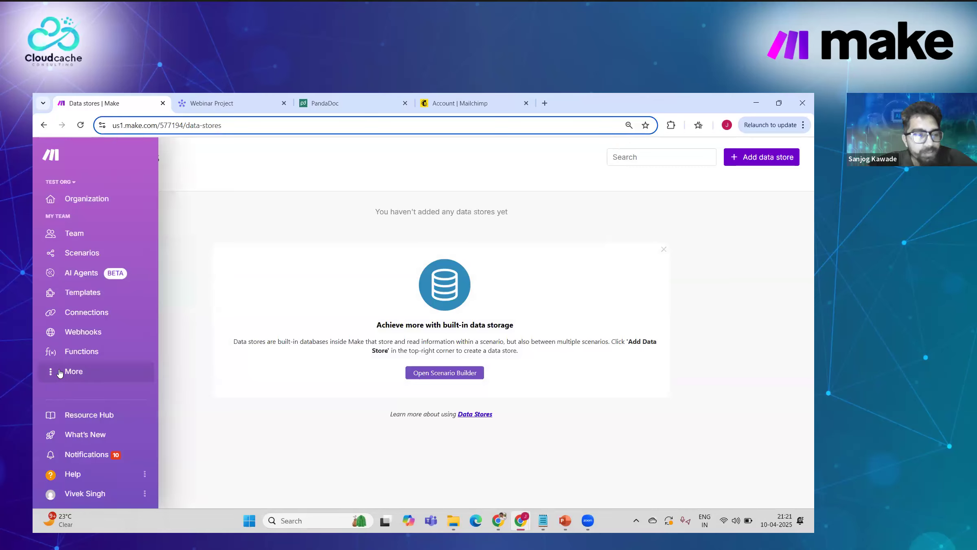
left_click(59, 373)
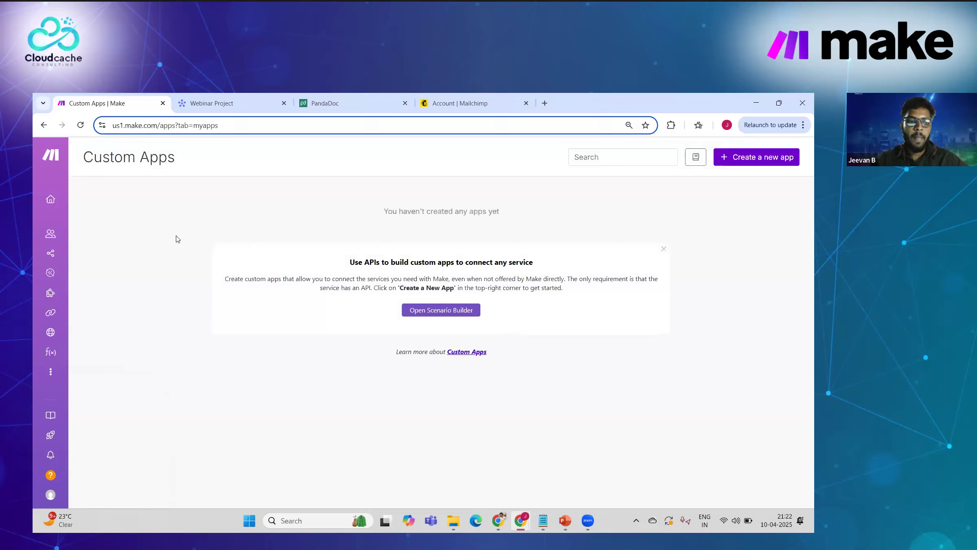
Step: Highlight and clear the 'Create a New App' hint and the word 'service' on the Custom Apps card
mouse_move(44, 301)
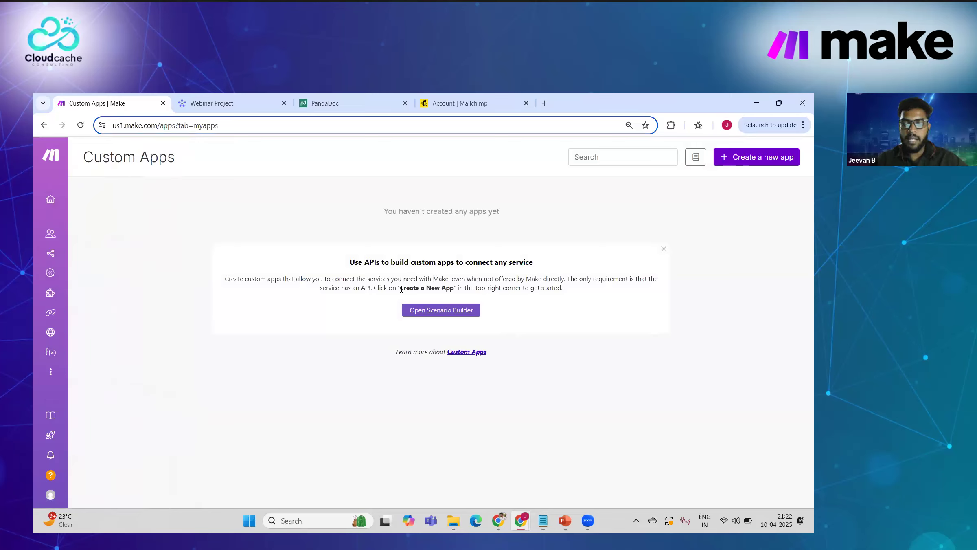
left_click_drag(399, 287, 442, 288)
left_click(442, 288)
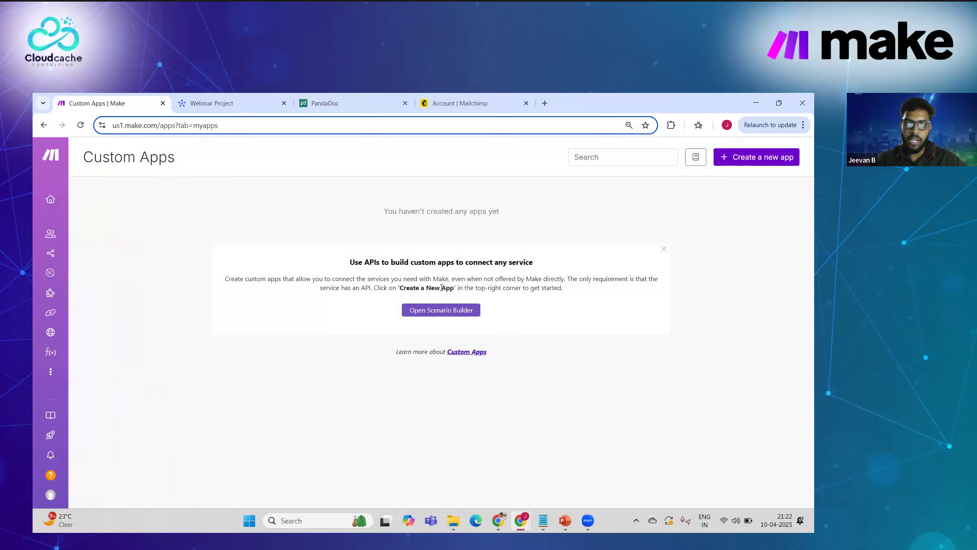
double_click(336, 287)
left_click(334, 290)
Step: Scroll through the Notifications page's scenario error and stopped-scenario alerts
mouse_move(51, 371)
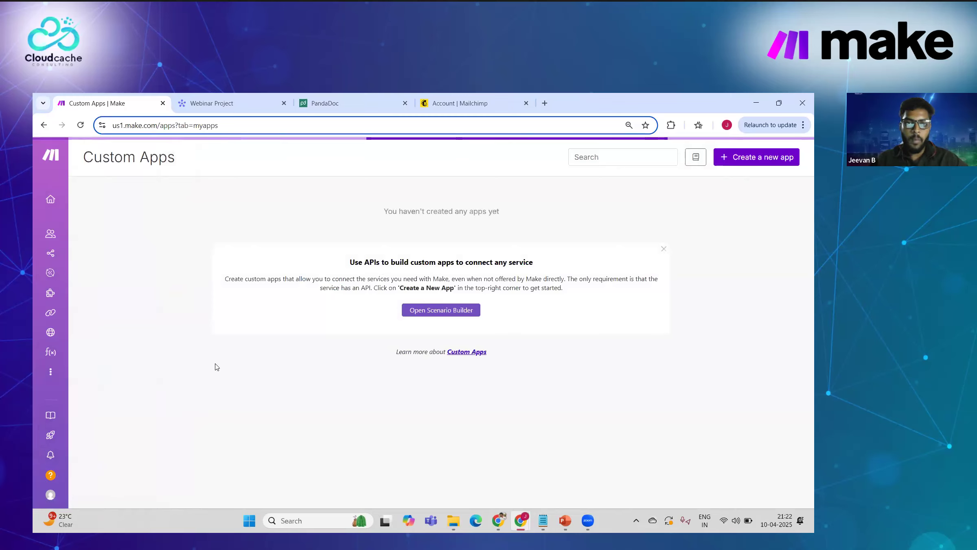
scroll(230, 284, "down", 1)
scroll(220, 281, "up", 1)
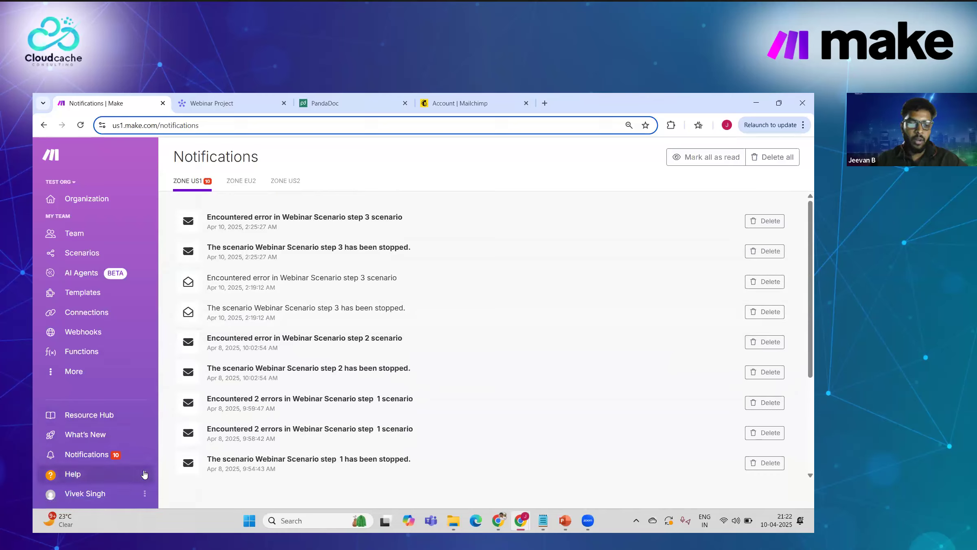
left_click(144, 473)
left_click(170, 398)
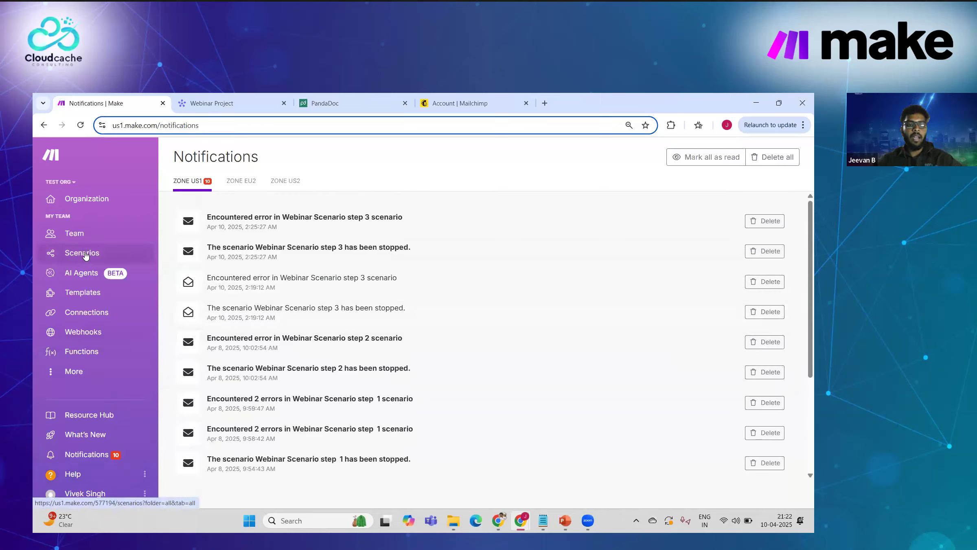
left_click(85, 254)
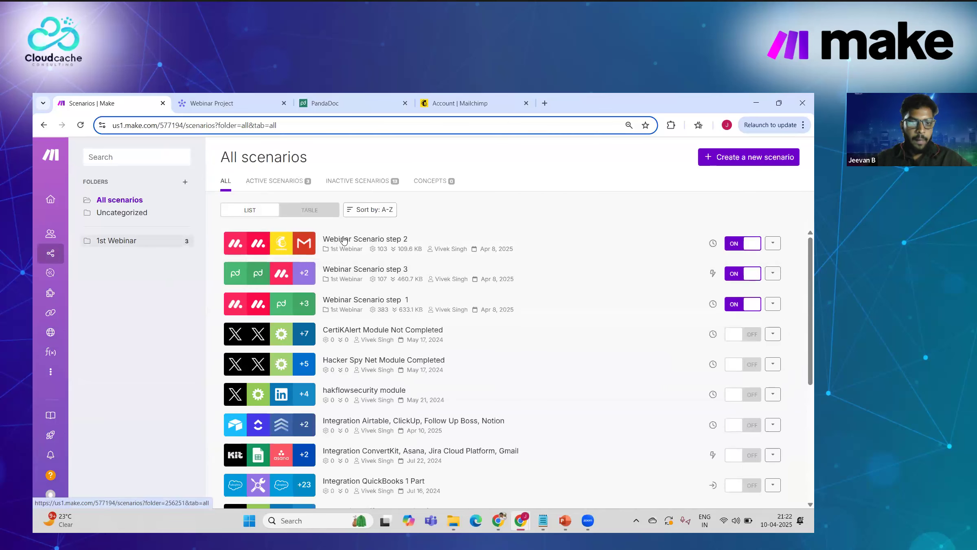
Step: Start a blank new scenario from the Scenarios page, bringing up the module picker
mouse_move(54, 258)
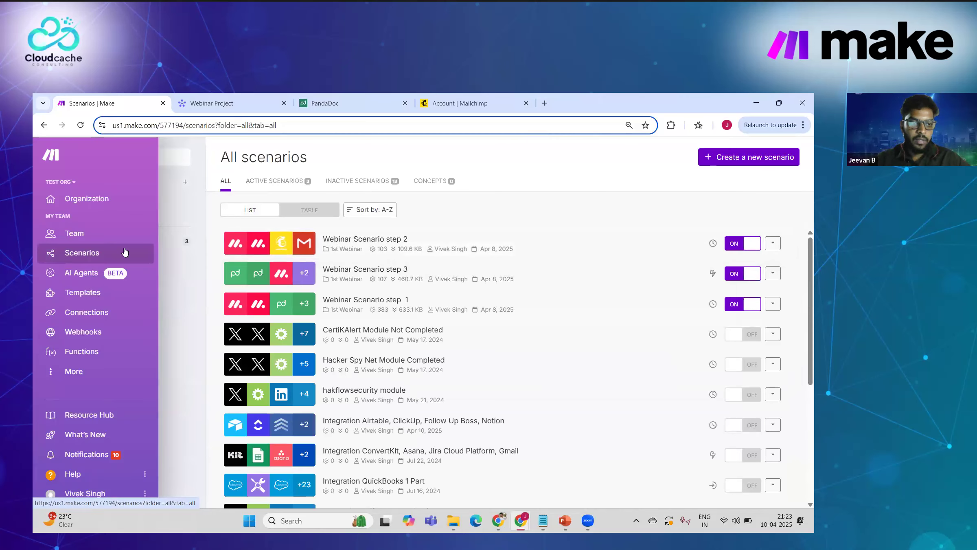
left_click(771, 163)
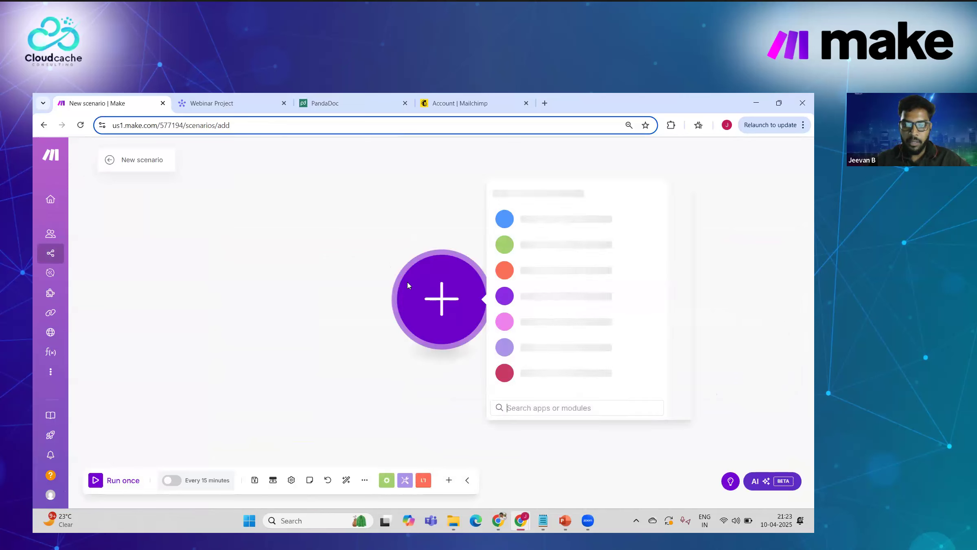
Step: Add the Google Sheets Watch New Rows trigger as the first module and close its settings panel
scroll(546, 304, "down", 3)
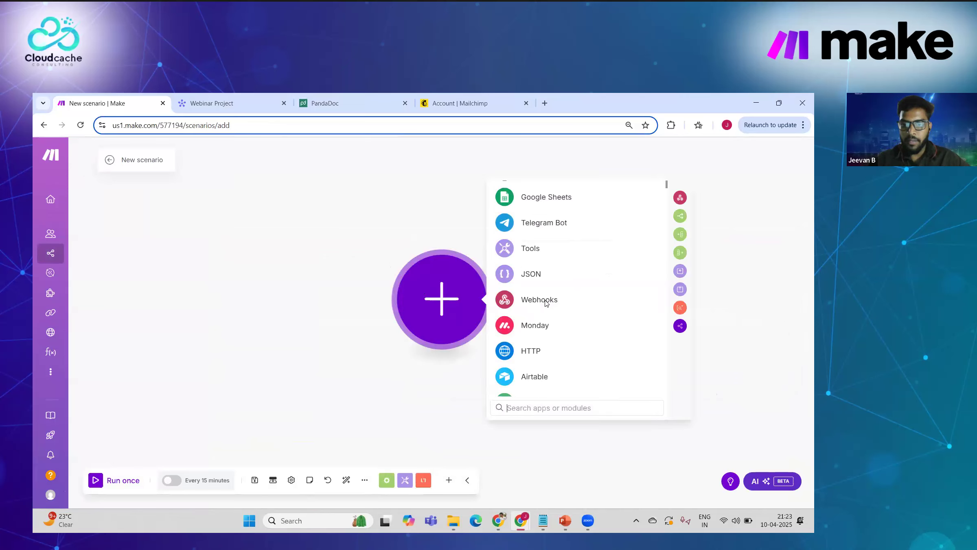
scroll(546, 305, "down", 10)
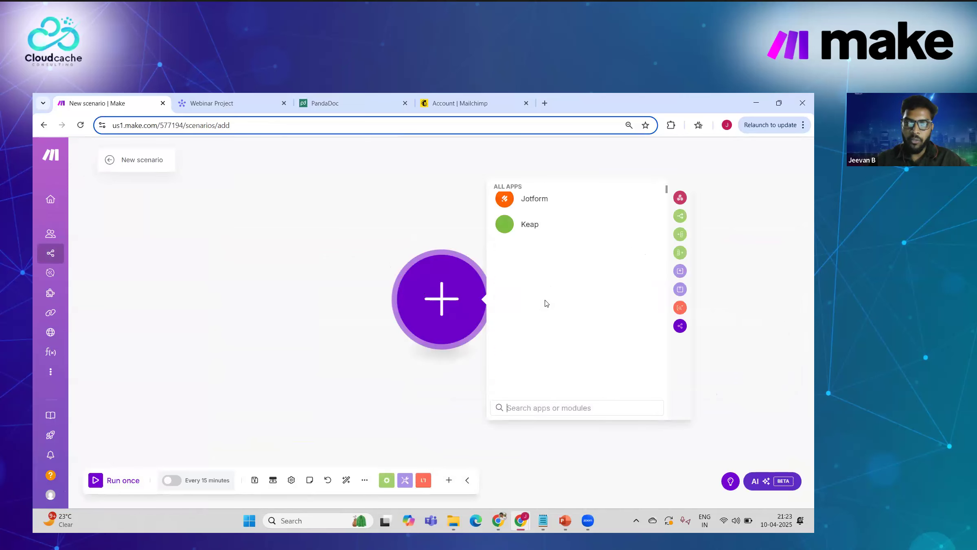
scroll(545, 303, "up", 15)
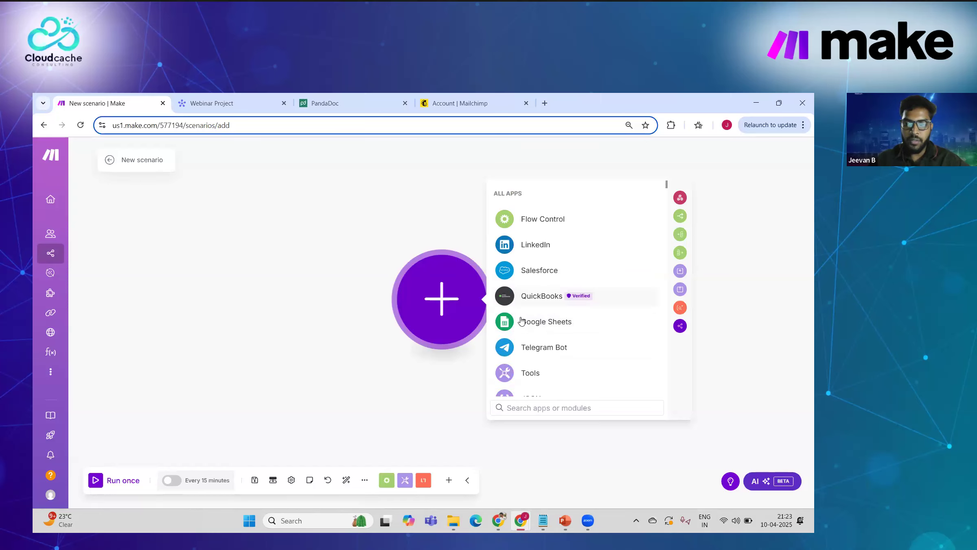
left_click(521, 320)
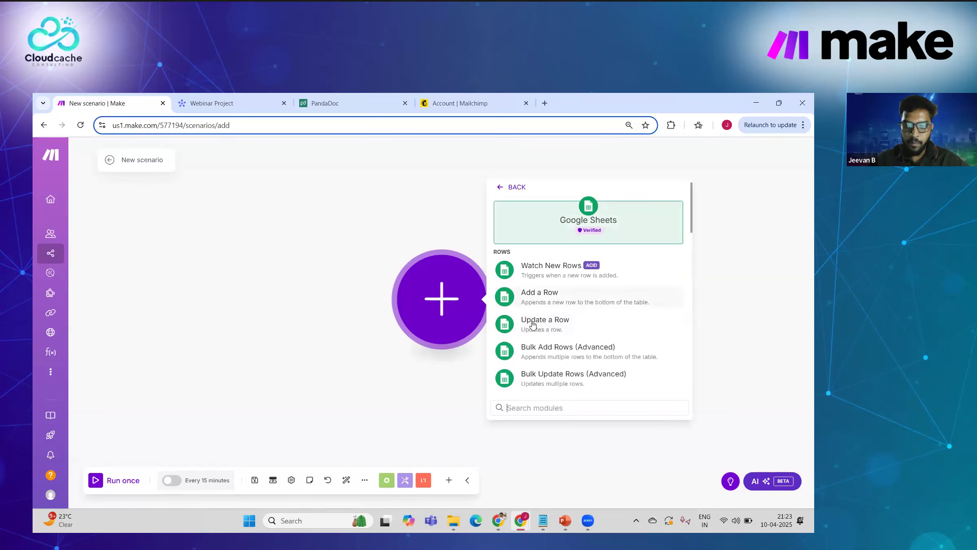
scroll(539, 313, "down", 1)
scroll(538, 312, "up", 1)
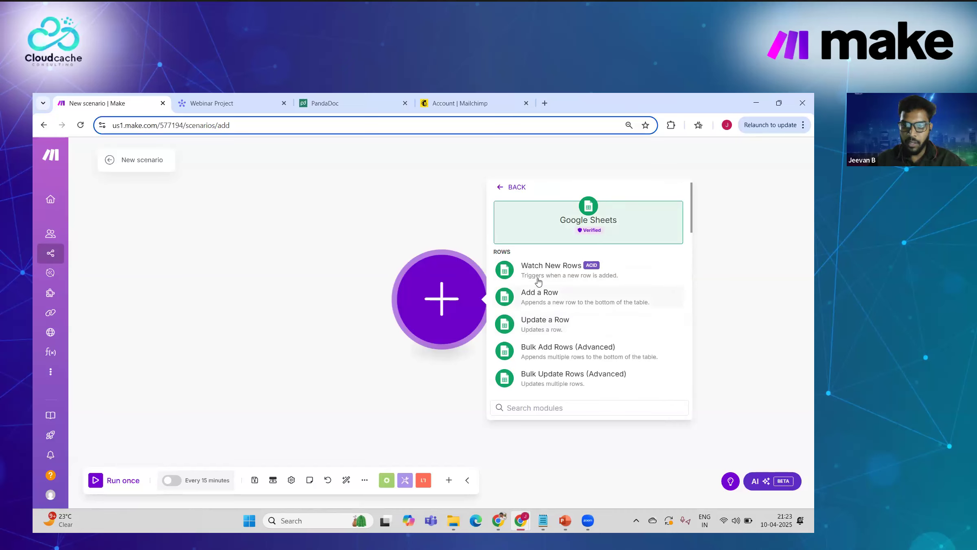
scroll(544, 337, "down", 10)
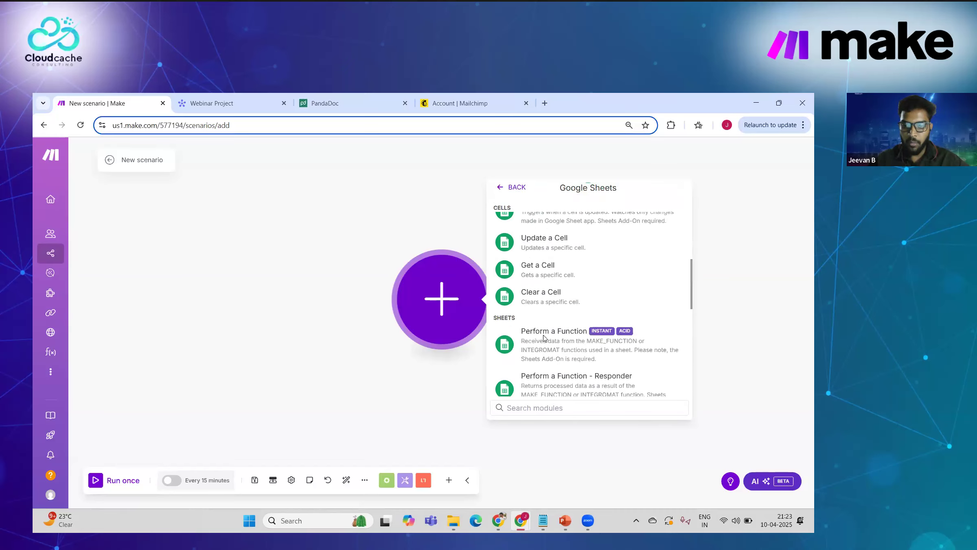
scroll(544, 337, "up", 10)
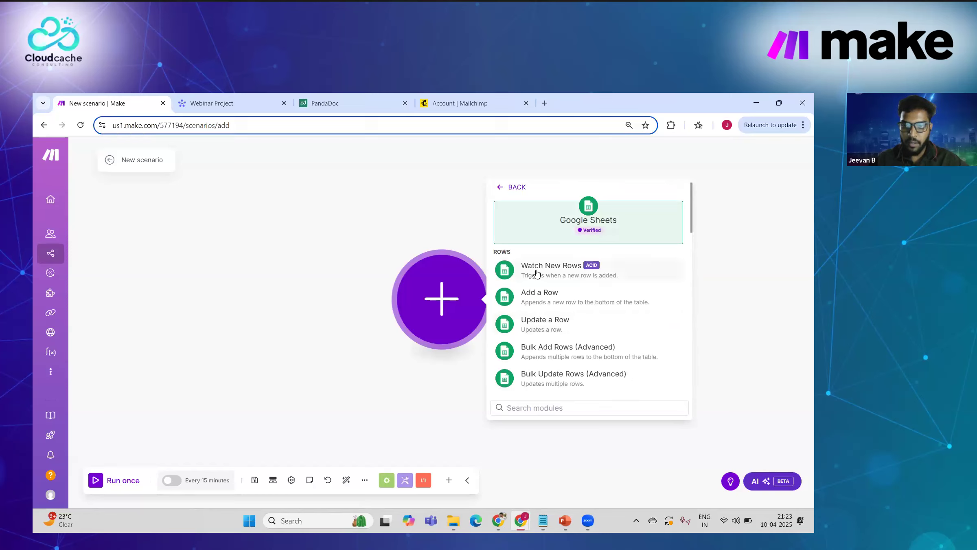
left_click(558, 276)
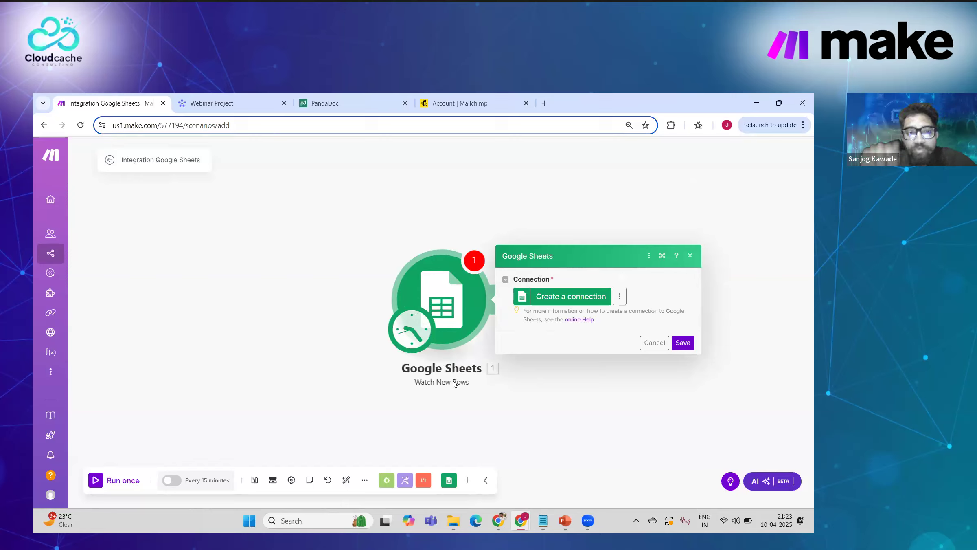
left_click(397, 389)
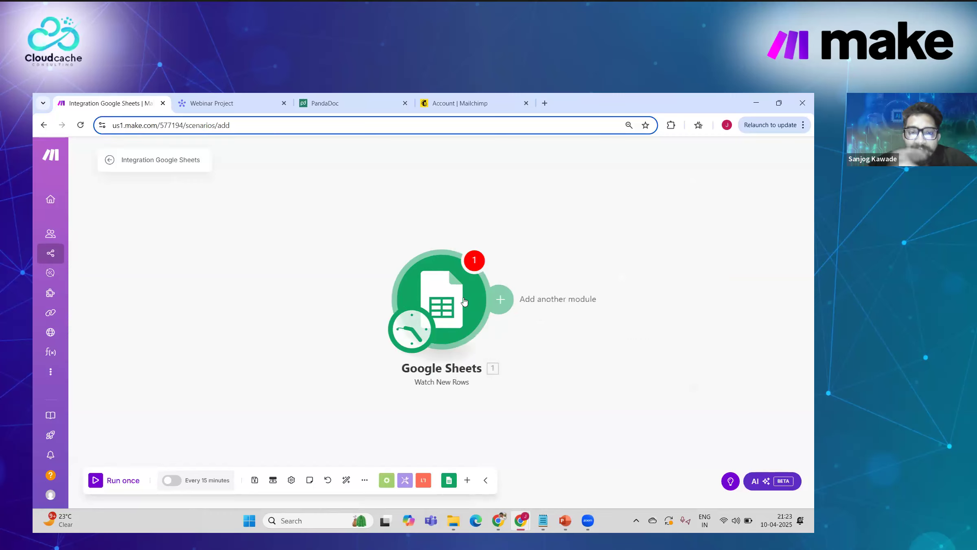
Step: Shift the Google Sheets module left on the canvas and browse its available modules
left_click_drag(464, 301, 422, 302)
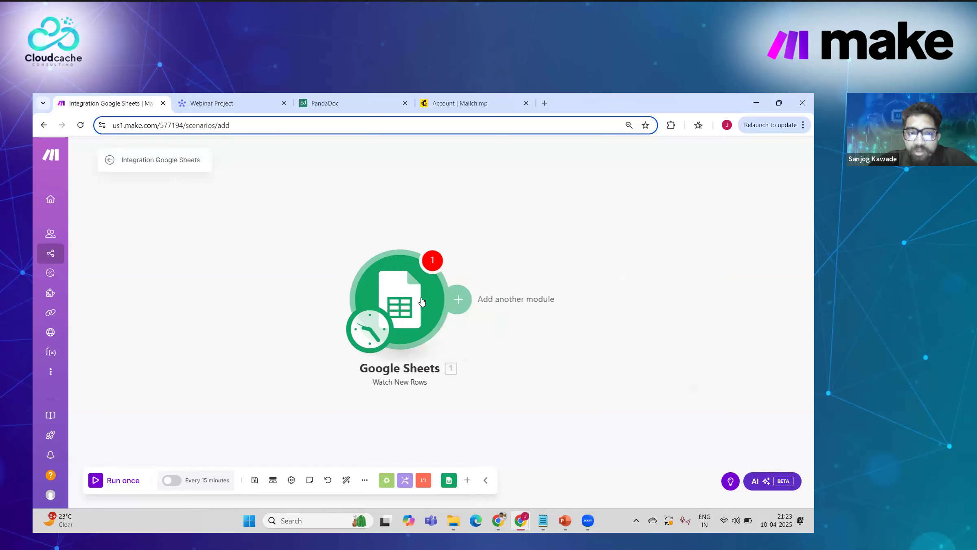
left_click(448, 480)
scroll(469, 403, "down", 5)
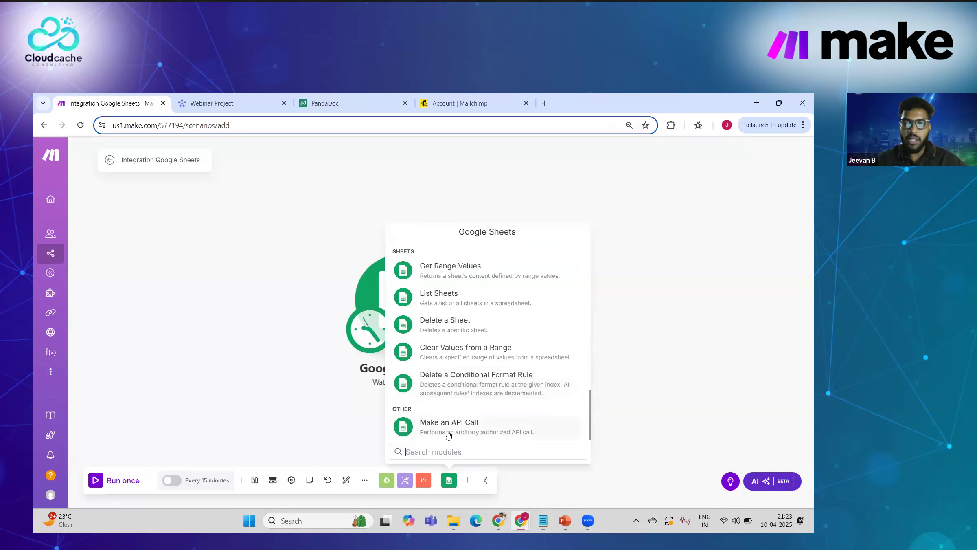
left_click(329, 432)
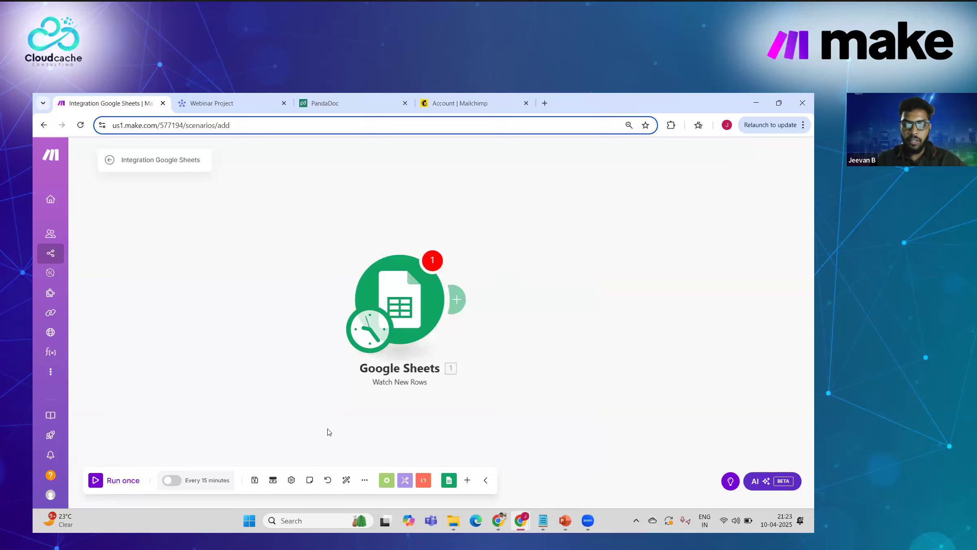
Step: Add an HTTP Make a request module after Google Sheets
left_click(468, 481)
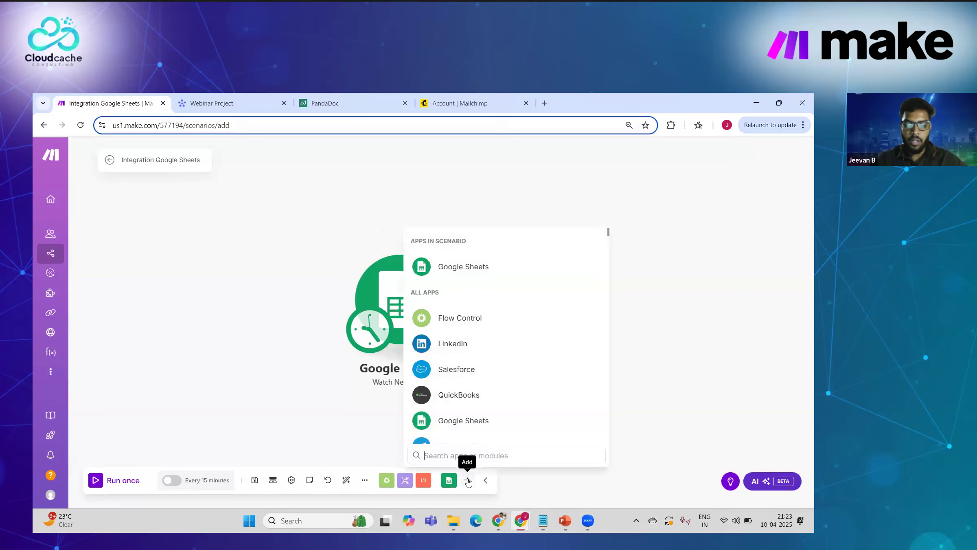
type("htt")
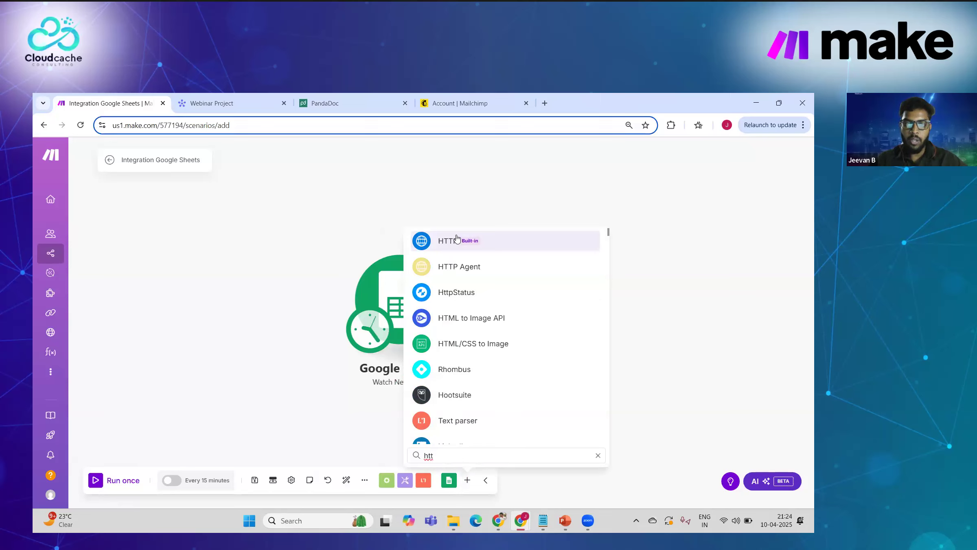
left_click(446, 244)
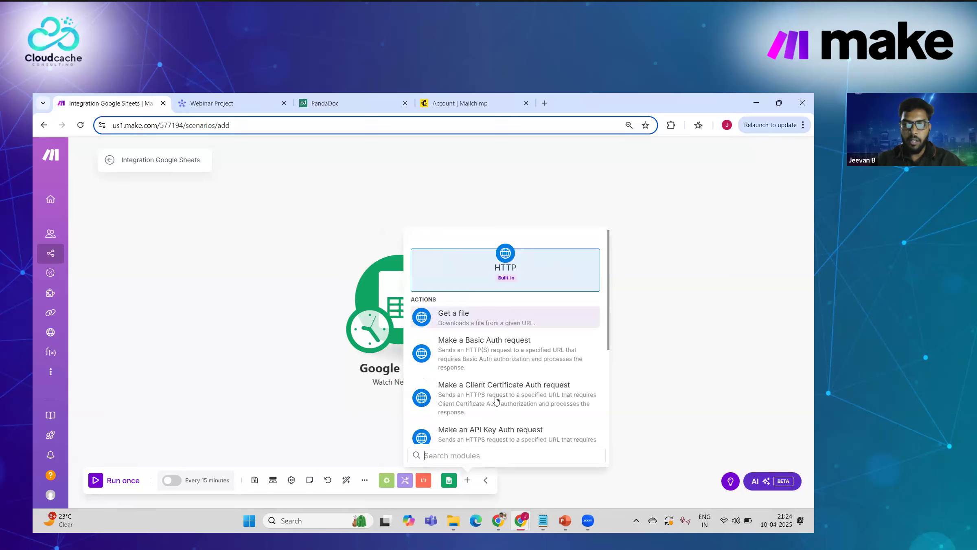
scroll(484, 399, "down", 2)
left_click(468, 407)
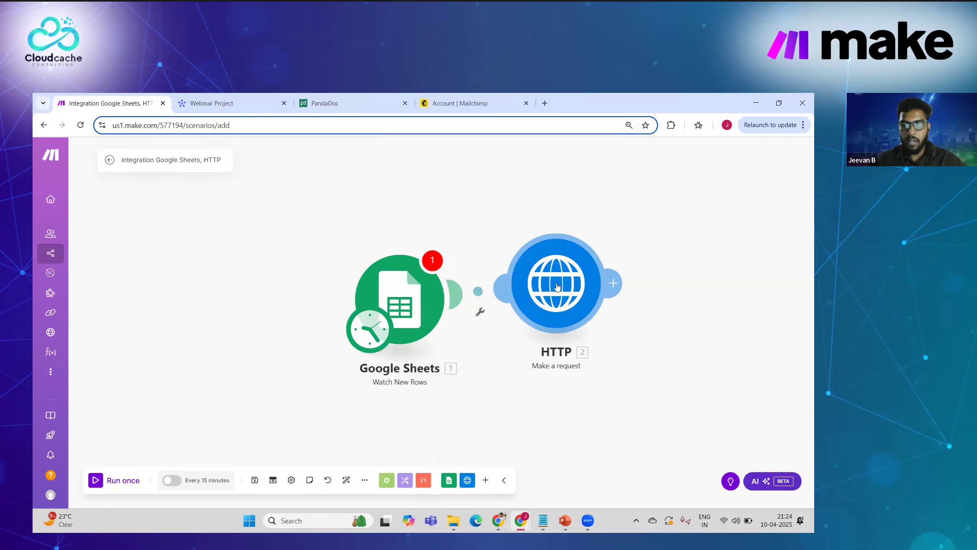
Step: Add an empty header to the HTTP module, then delete the HTTP module
left_click(557, 287)
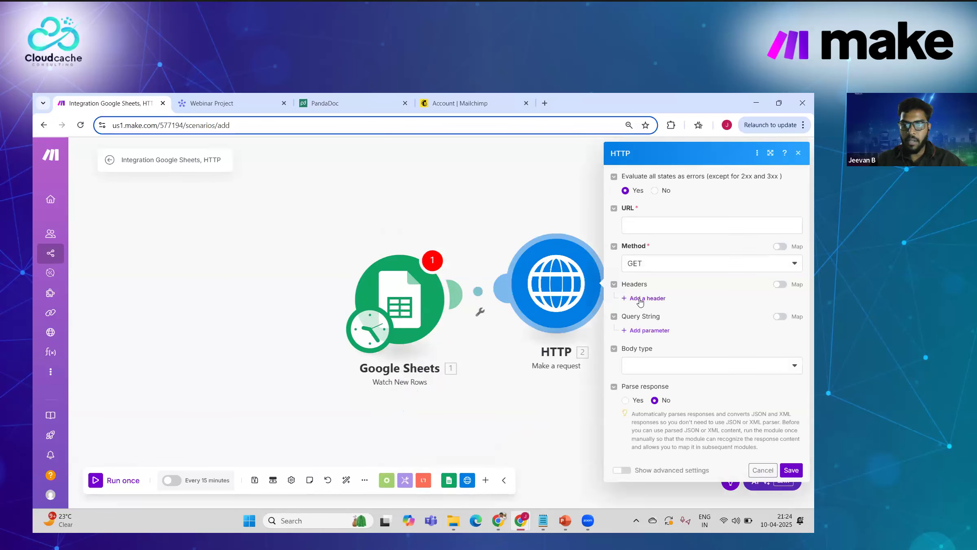
left_click(640, 299)
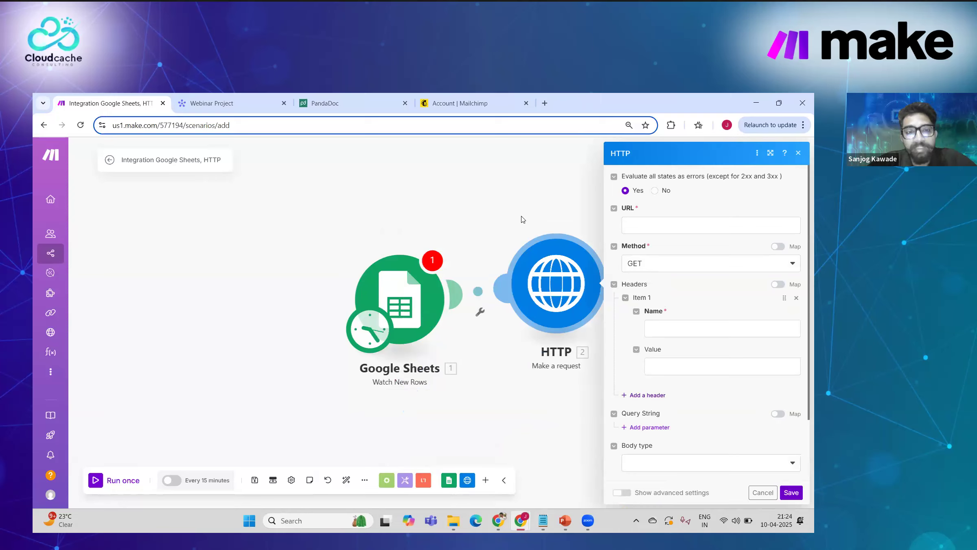
right_click(547, 282)
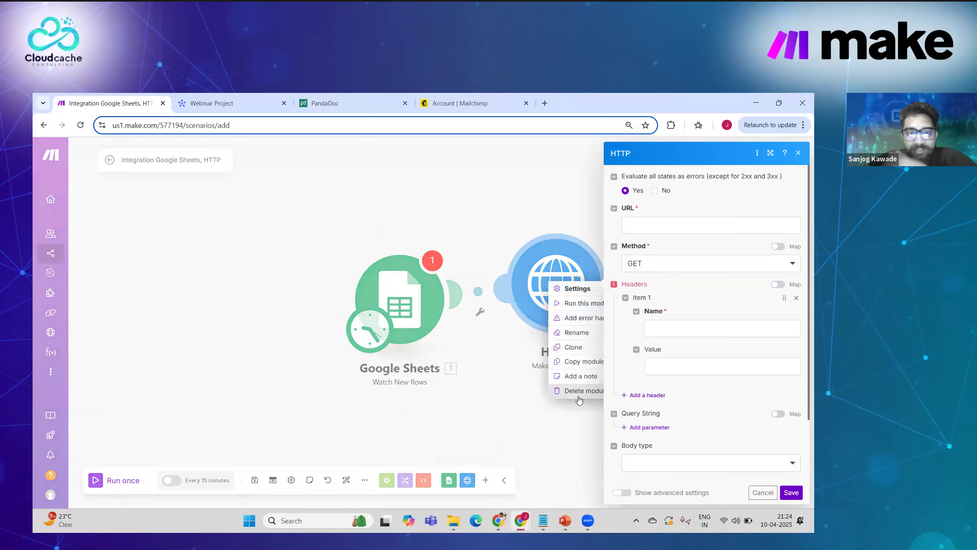
left_click(568, 391)
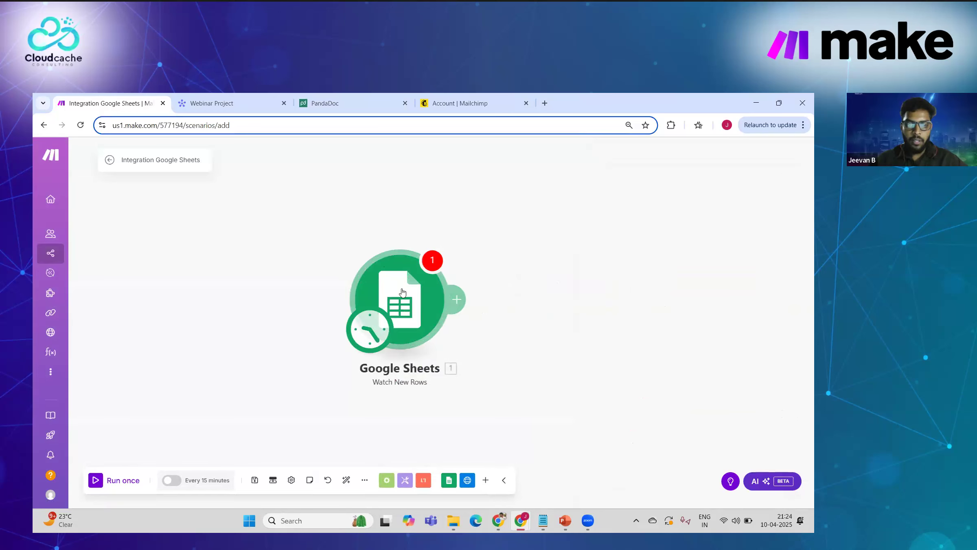
Step: Create a new Google connection for the Google Sheets trigger using Sign in with Google
left_click(387, 276)
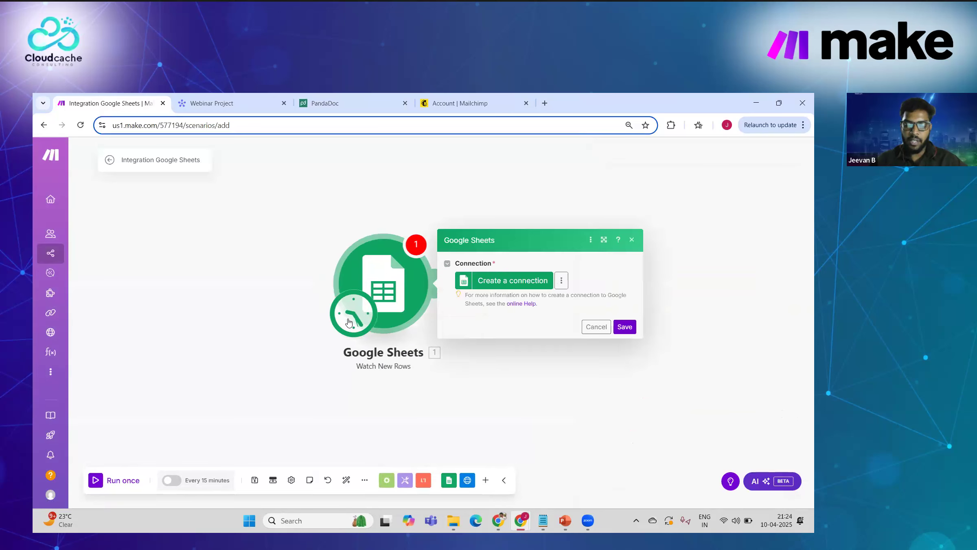
left_click(493, 283)
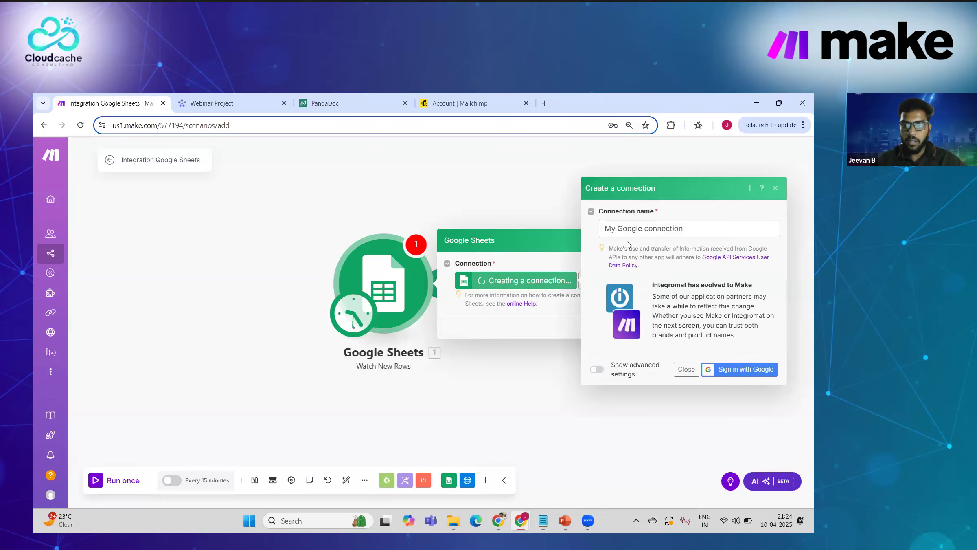
left_click(732, 379)
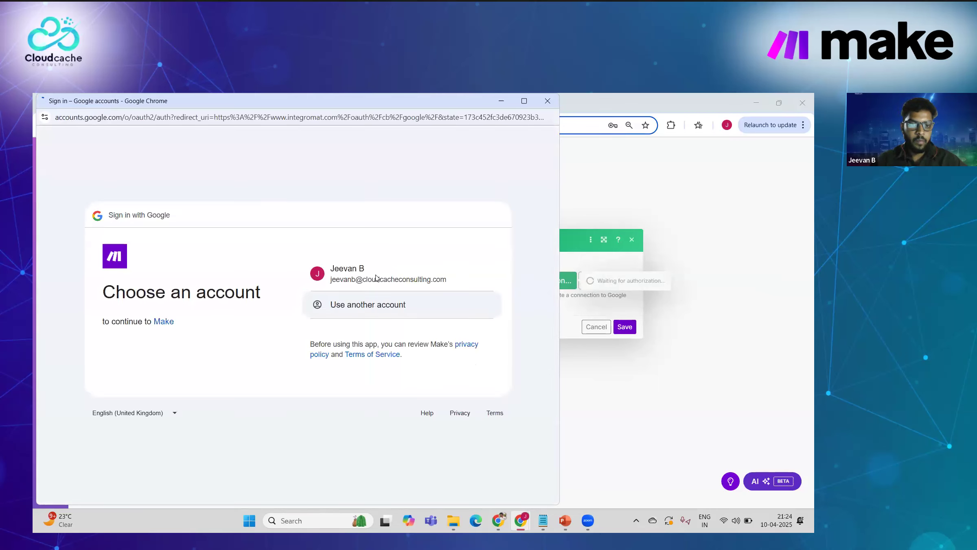
Step: Choose the existing Google account and allow Make access to Google Drive and Sheets
left_click(358, 281)
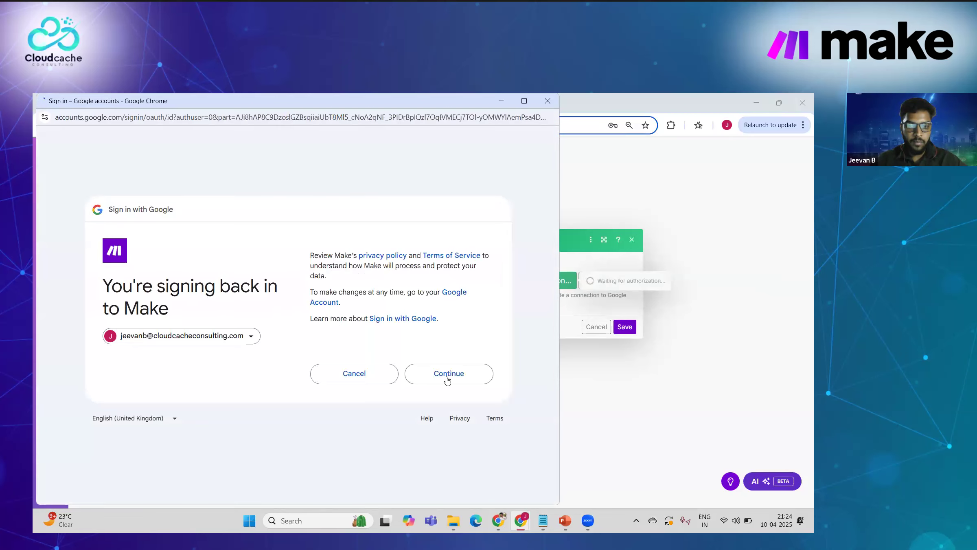
left_click(446, 372)
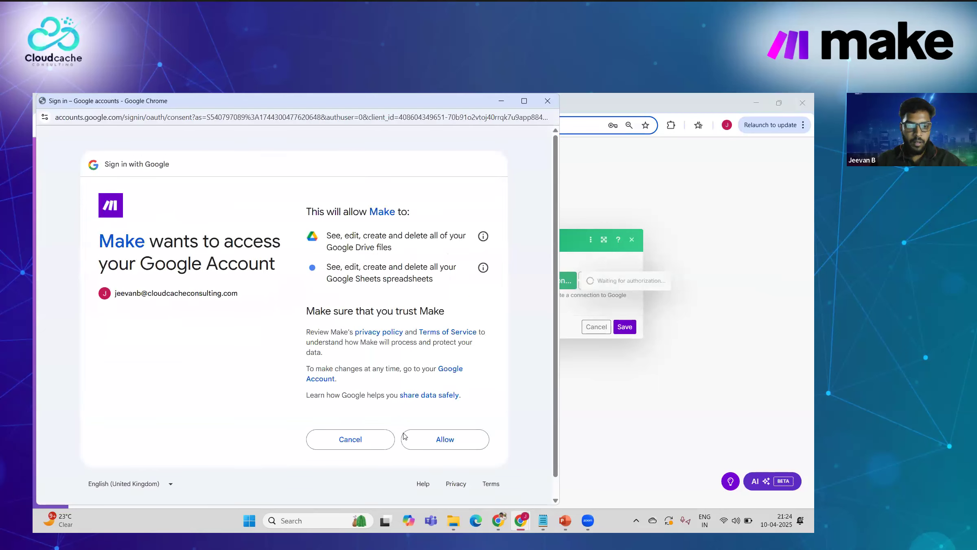
left_click(427, 441)
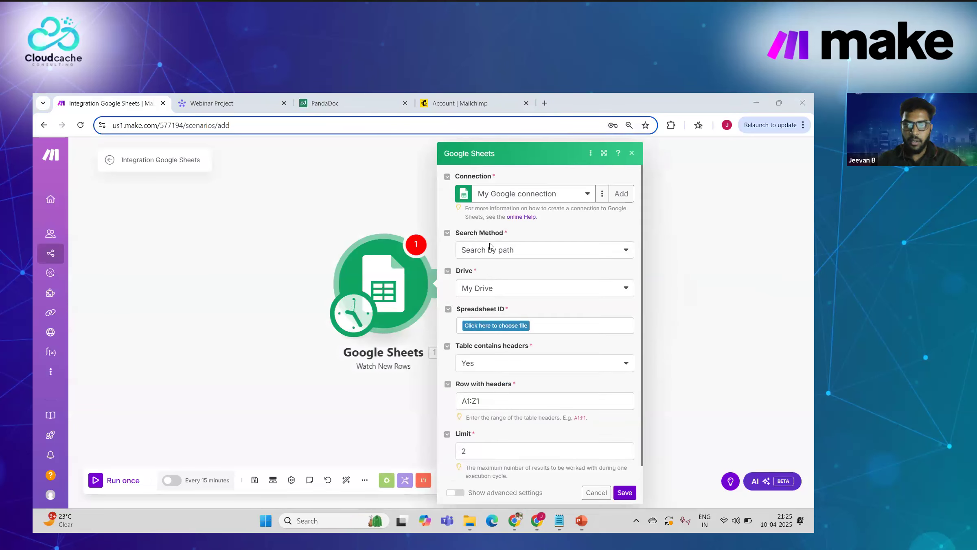
Step: Try the Select from all and Enter manually search methods, keeping Table contains headers at Yes
left_click(490, 250)
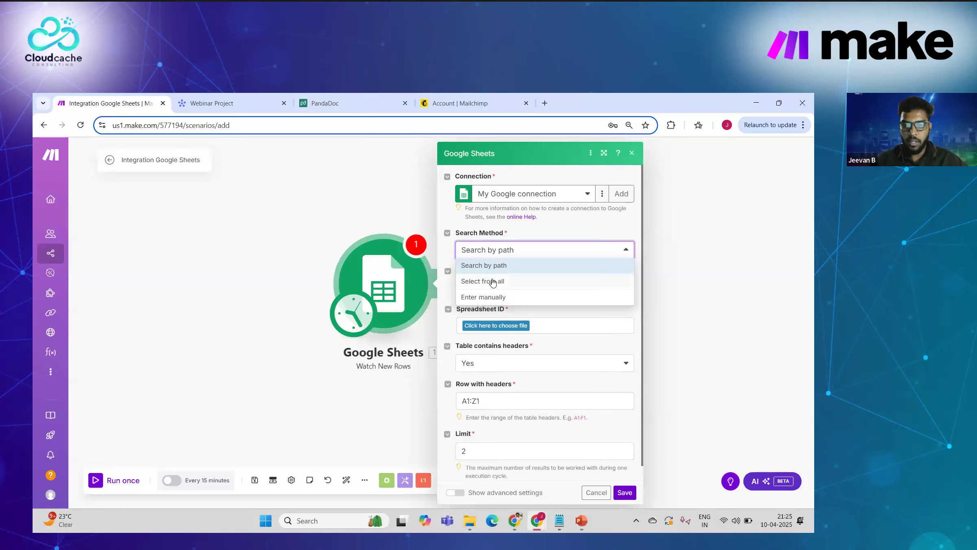
left_click(493, 281)
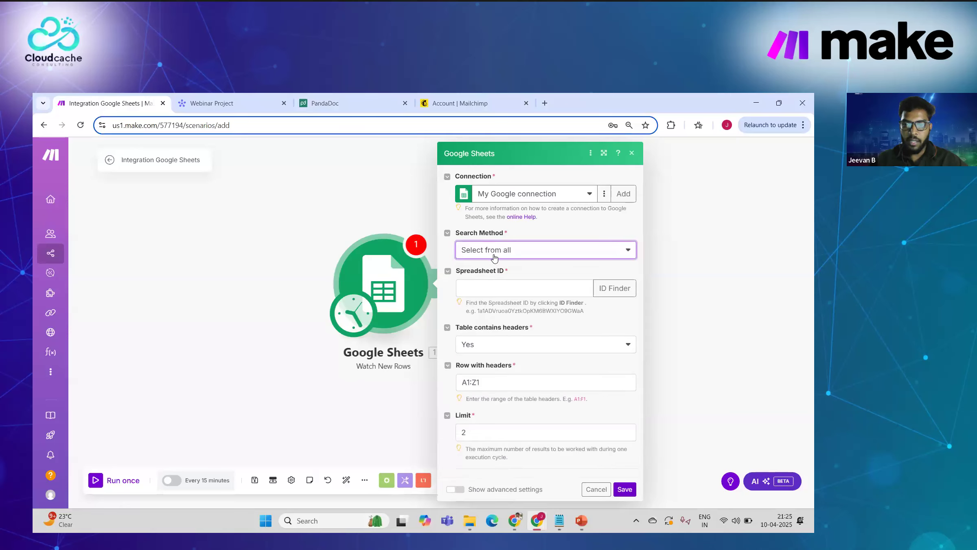
left_click(507, 251)
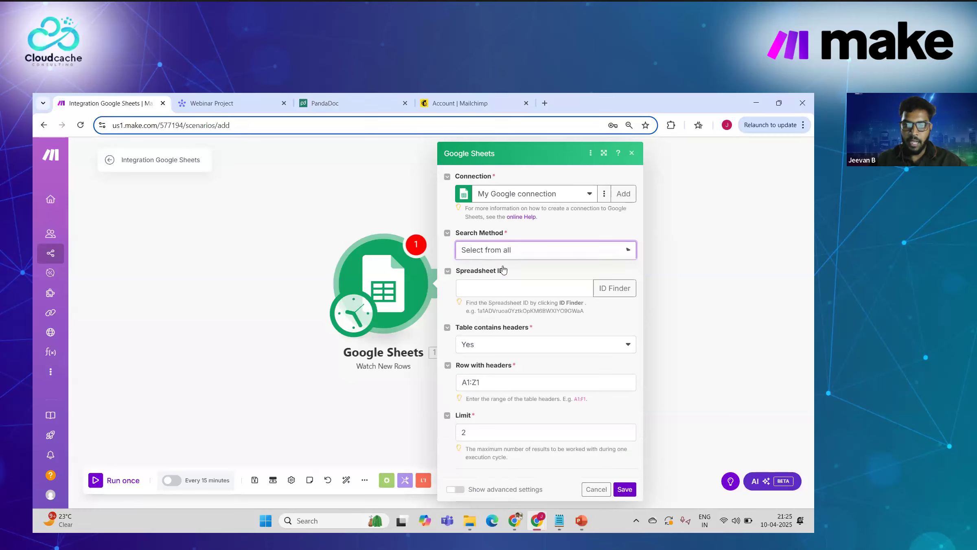
left_click(494, 297)
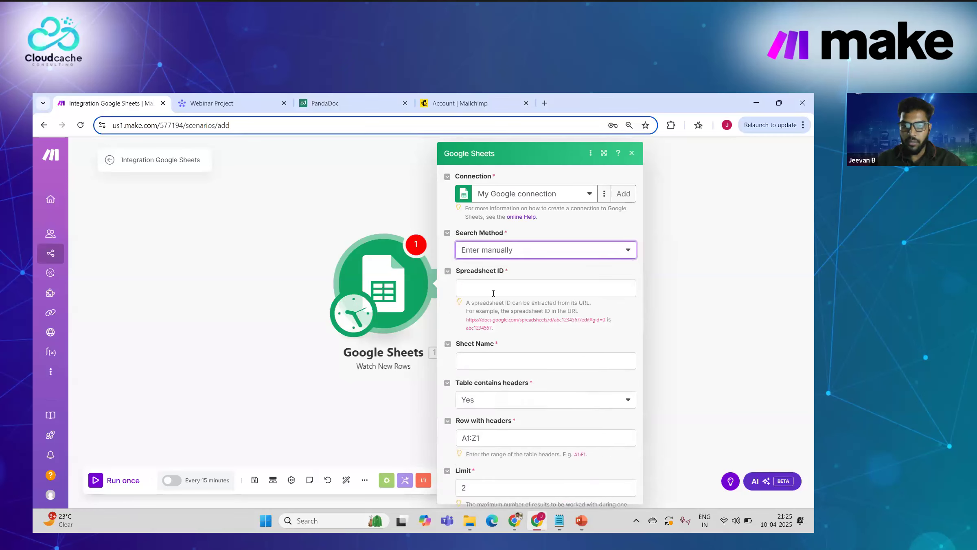
left_click(488, 288)
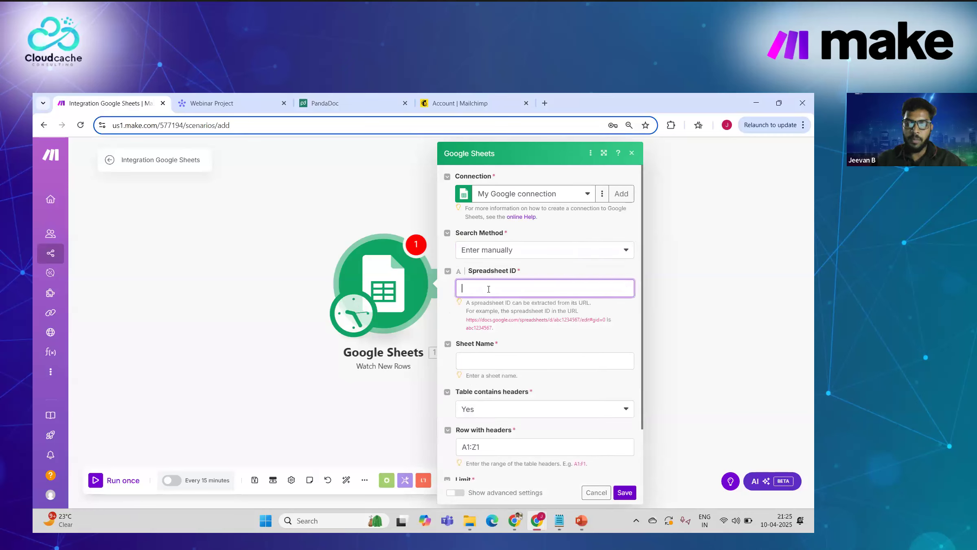
scroll(494, 245, "down", 2)
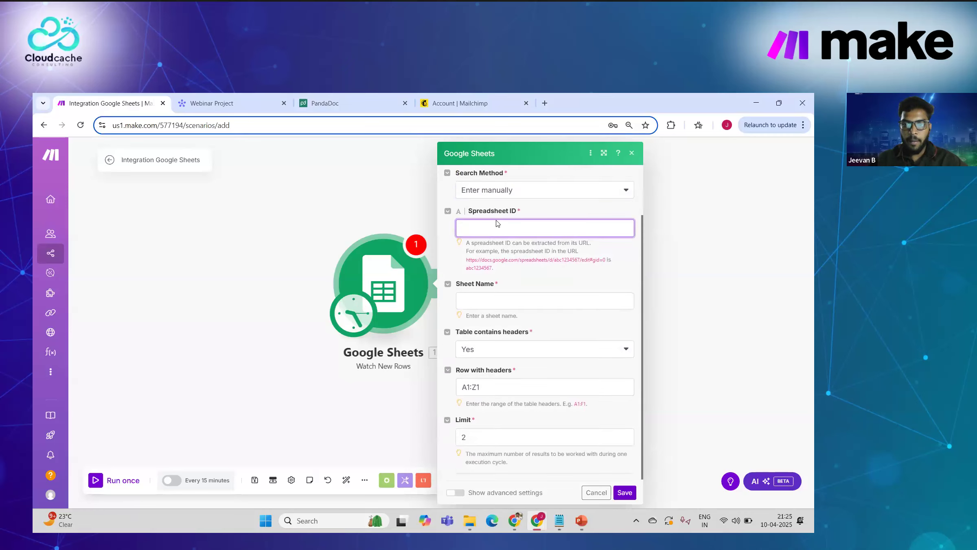
scroll(485, 325, "up", 1)
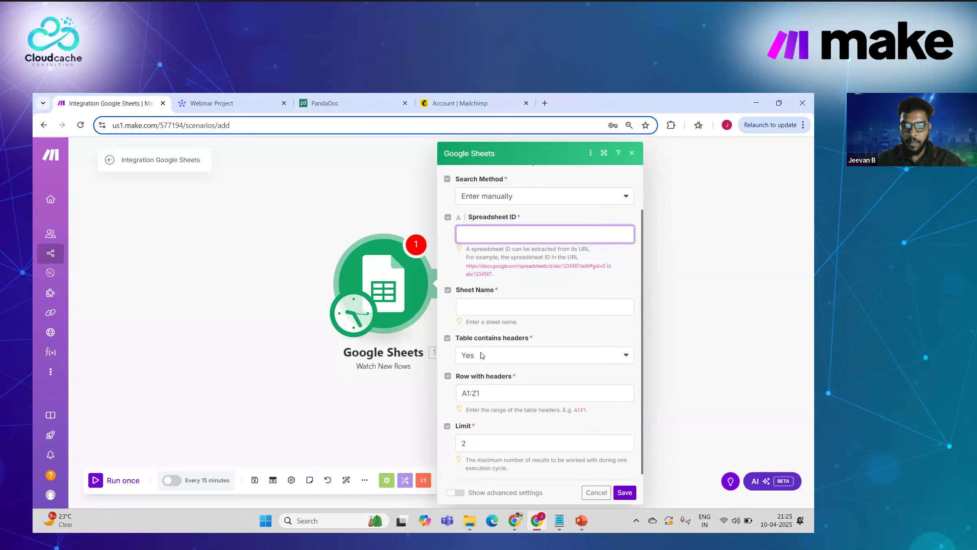
left_click(480, 355)
scroll(480, 354, "down", 1)
left_click(539, 332)
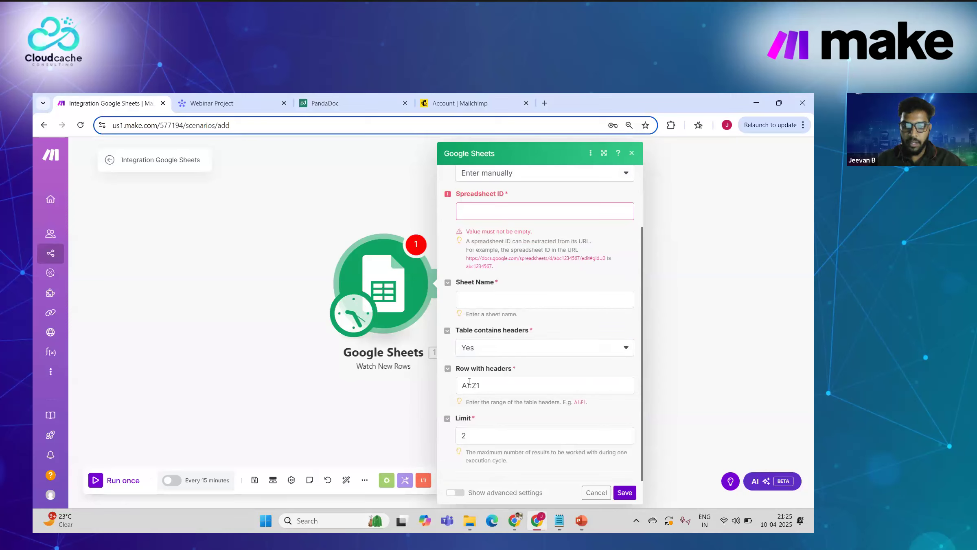
double_click(468, 385)
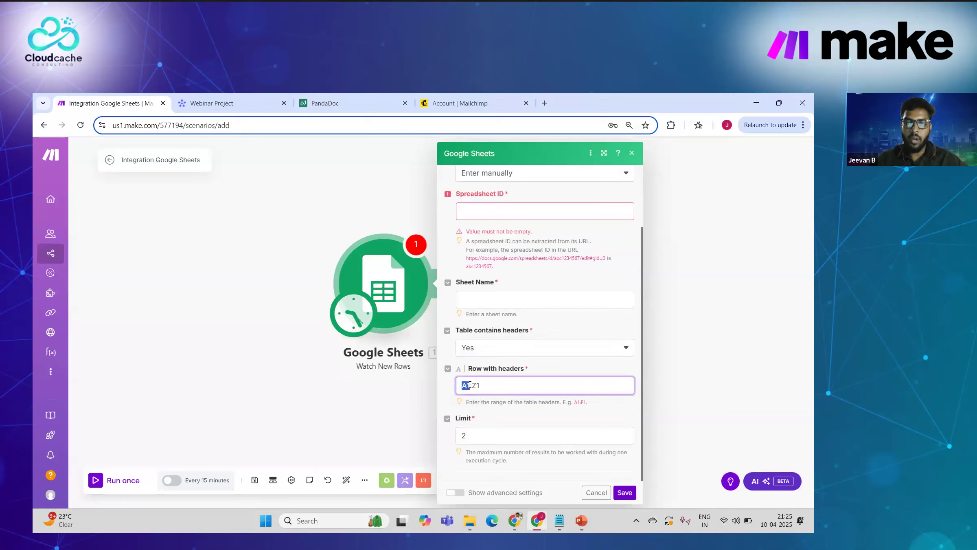
scroll(489, 415, "up", 4)
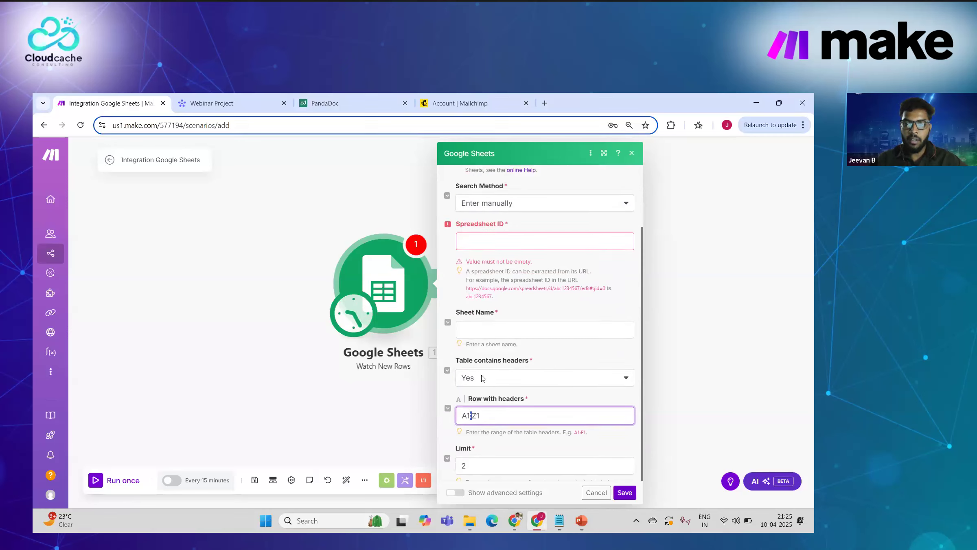
Step: Switch back to Search by path and browse the My Drive root folder
left_click(498, 254)
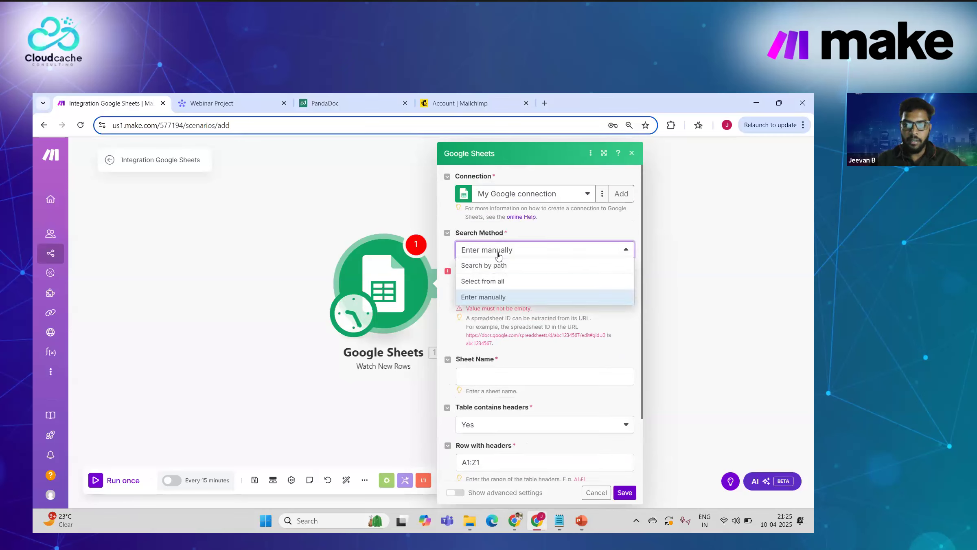
left_click(496, 265)
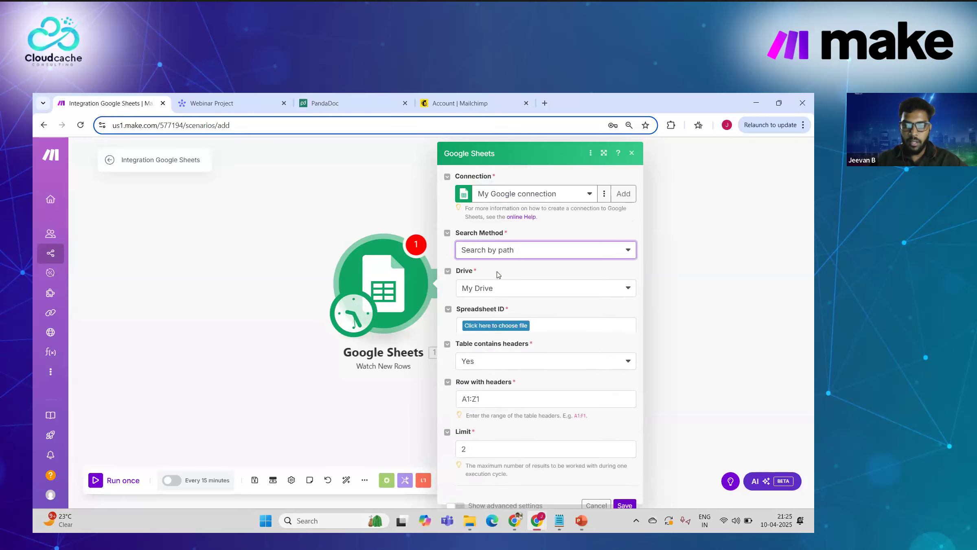
left_click(495, 326)
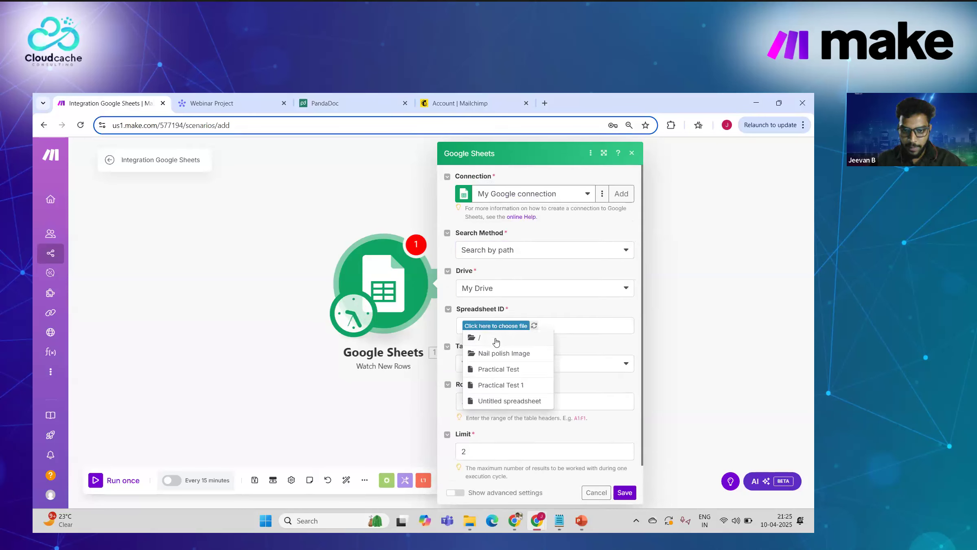
left_click(495, 338)
scroll(517, 358, "down", 1)
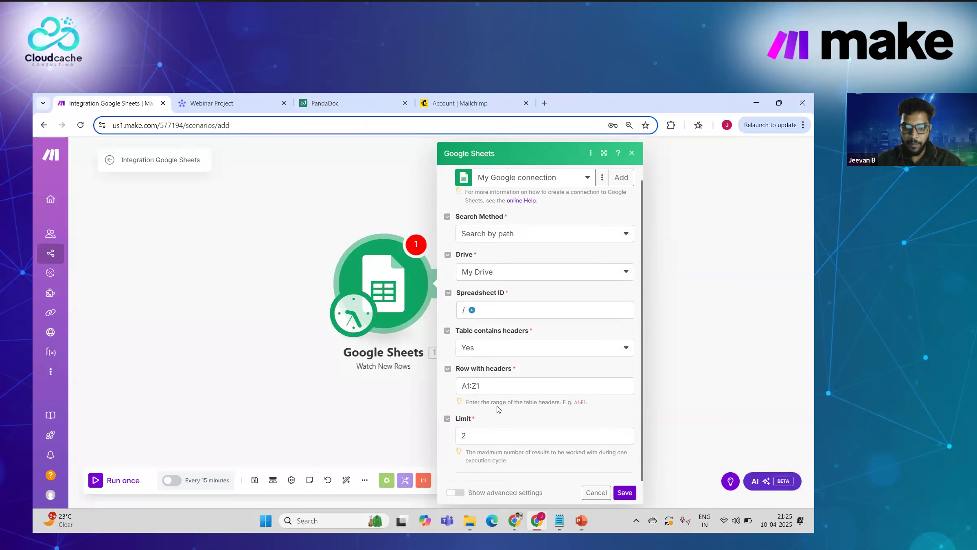
left_click(626, 492)
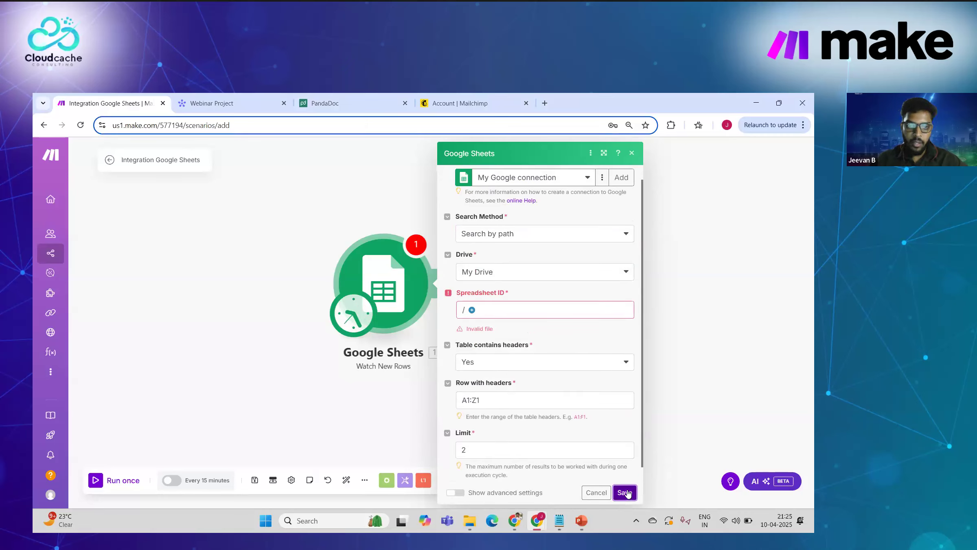
Step: Choose the Practical Test spreadsheet and Sheet1, then save the trigger settings
left_click(473, 311)
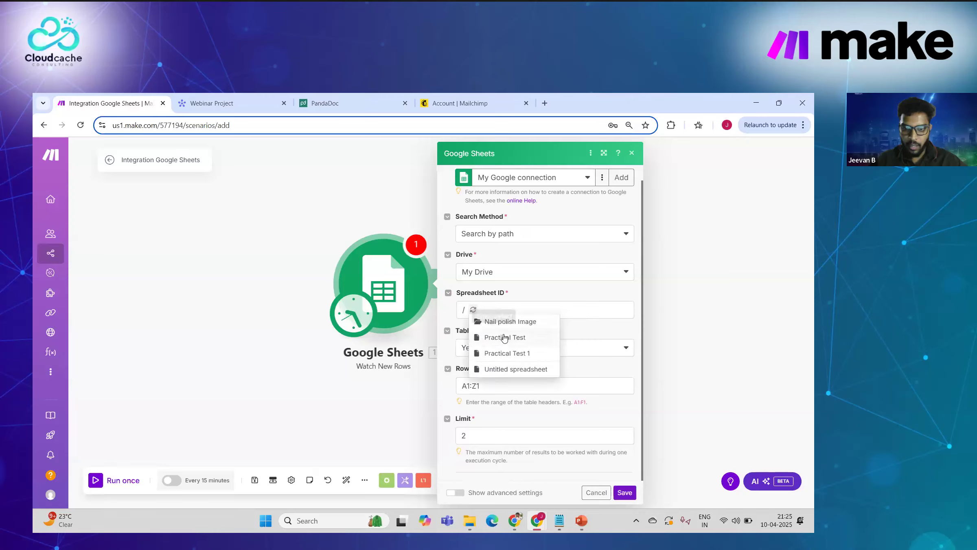
left_click(504, 338)
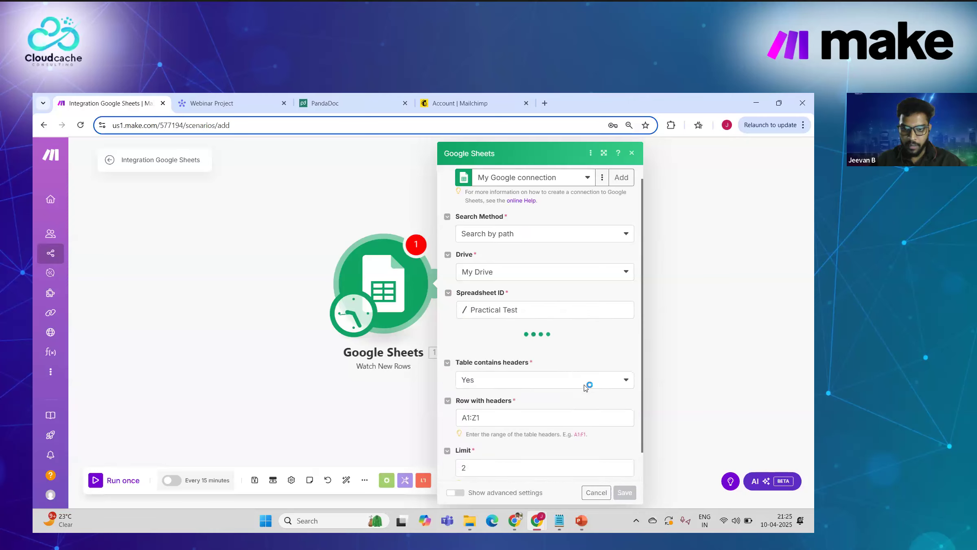
left_click(508, 351)
left_click(500, 364)
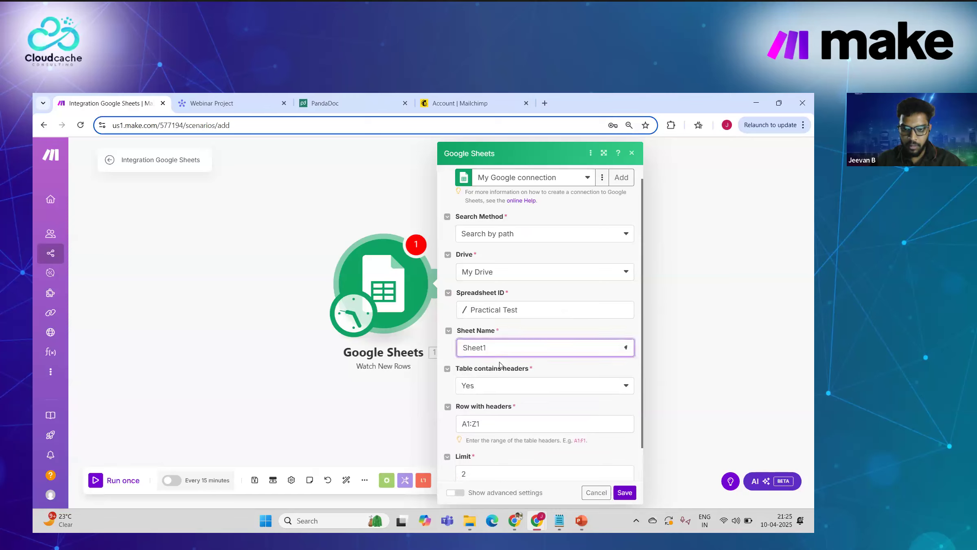
scroll(500, 366, "down", 1)
left_click(625, 497)
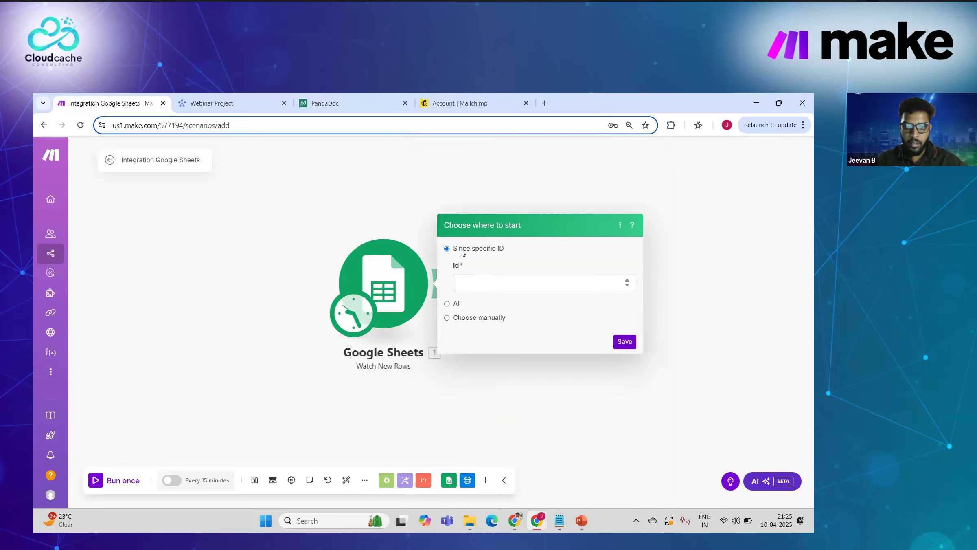
Step: Start from the first Recordings.mp4 row, run once, and inspect the row 51 output bundle
left_click(447, 318)
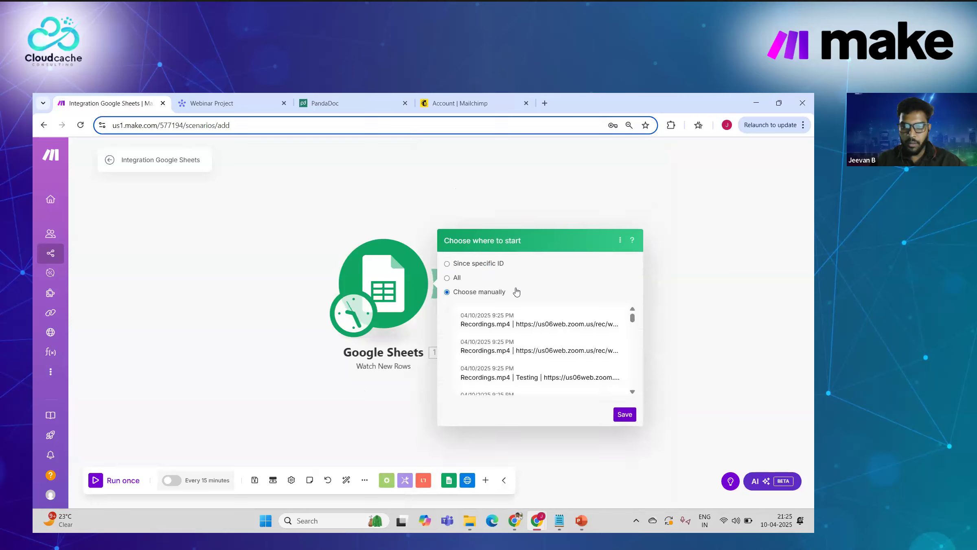
left_click(493, 288)
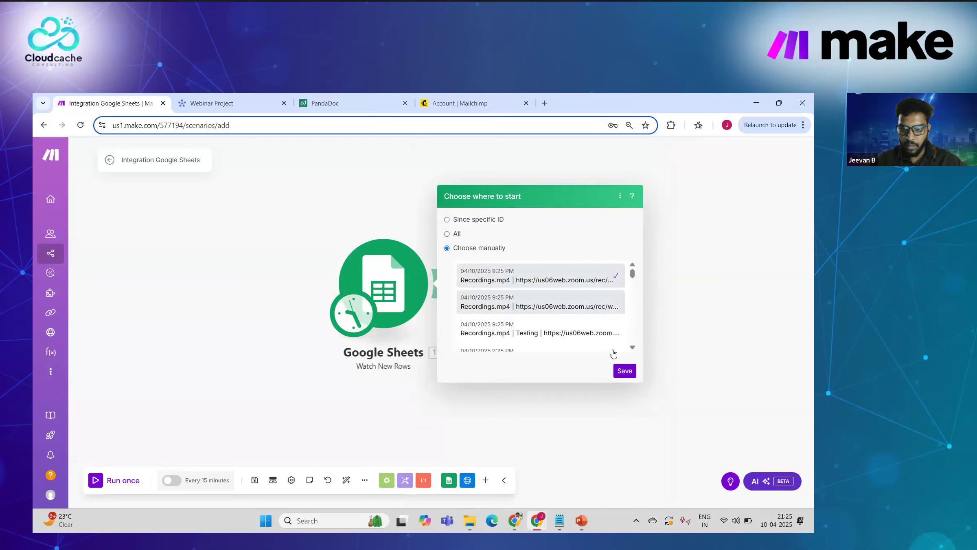
left_click(625, 372)
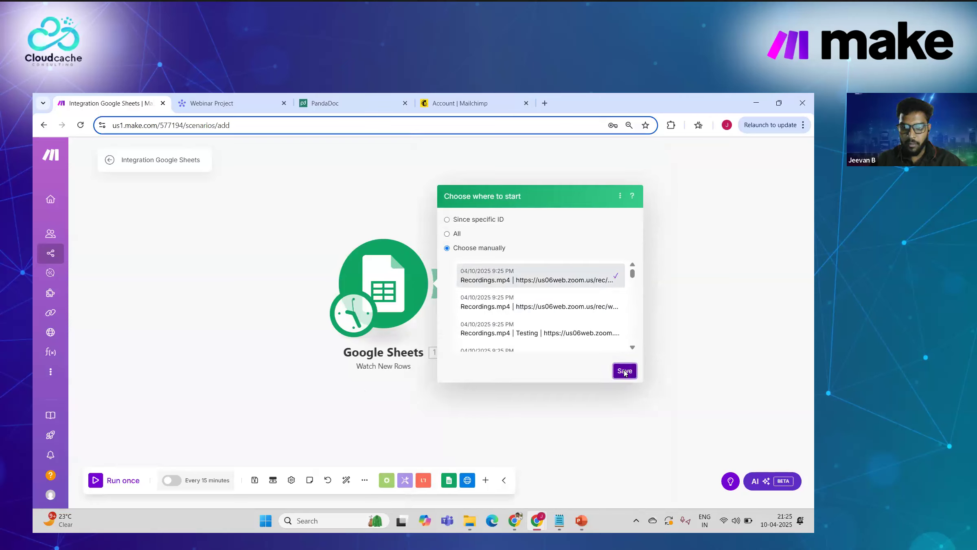
left_click(95, 481)
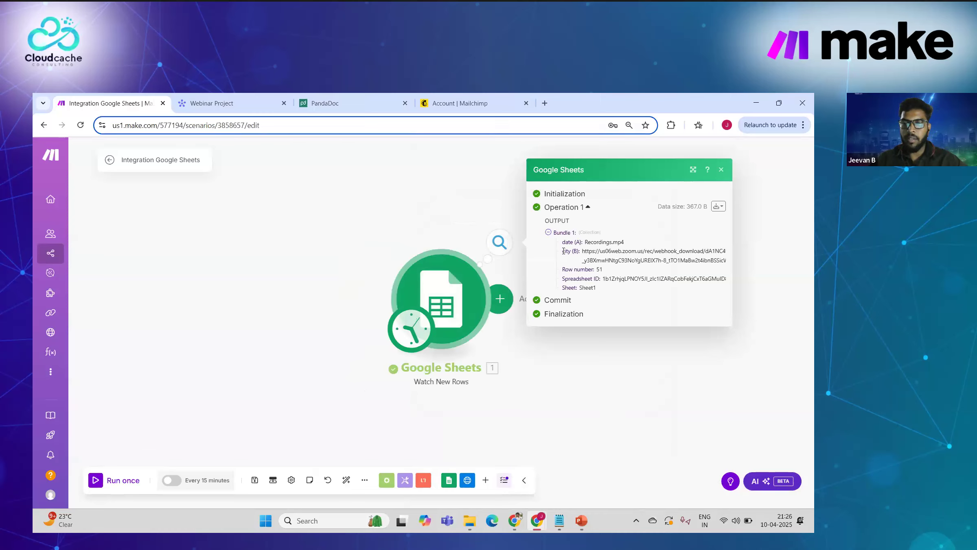
left_click_drag(564, 251, 554, 247)
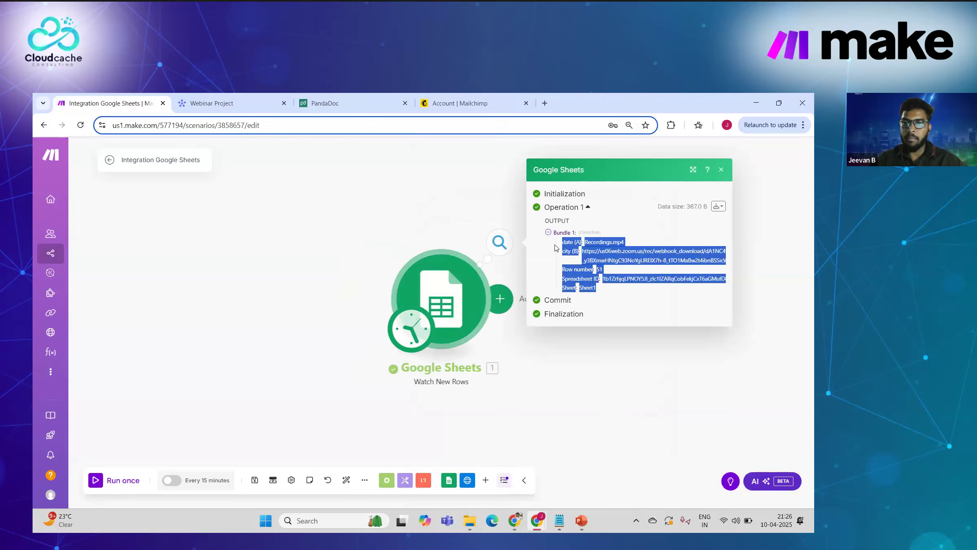
left_click(262, 323)
Step: Add a Tools Set variable module after the Google Sheets trigger
left_click(405, 480)
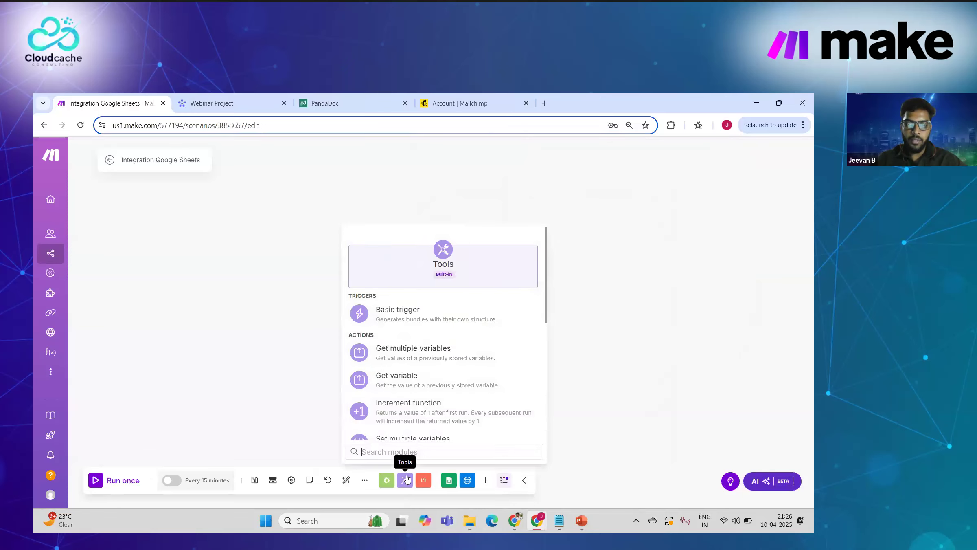
scroll(414, 379, "down", 1)
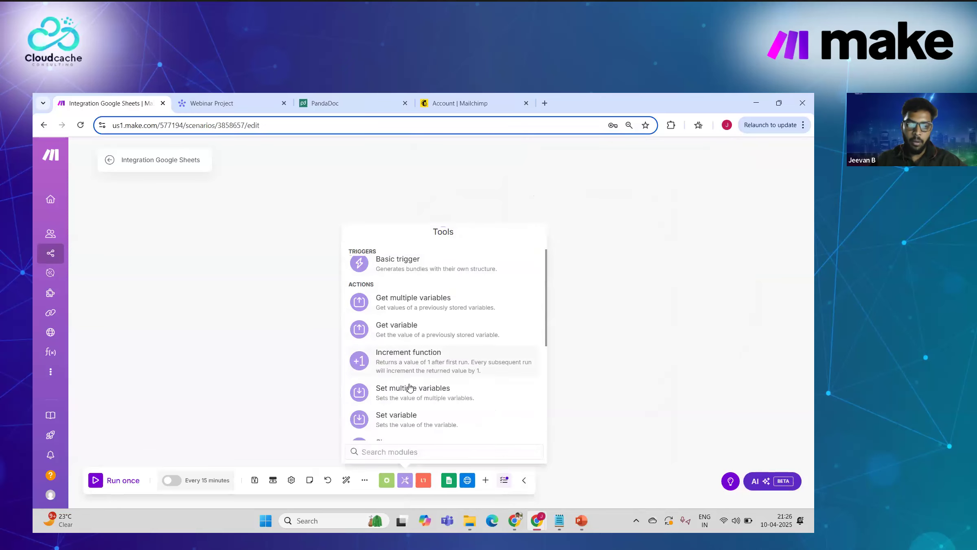
left_click(399, 420)
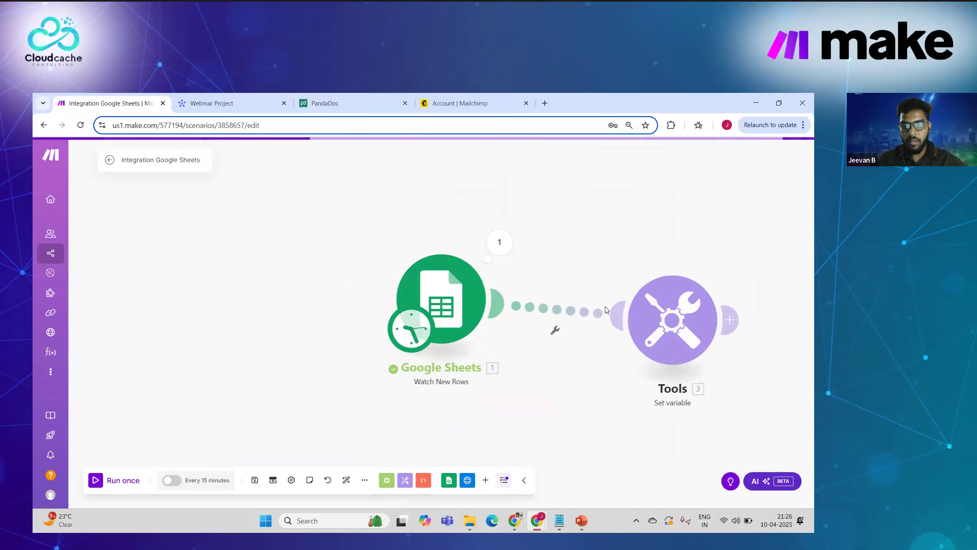
left_click_drag(647, 319, 615, 277)
Step: Name the variable Webinar Link, map city (B) as its value, and save
left_click(610, 298)
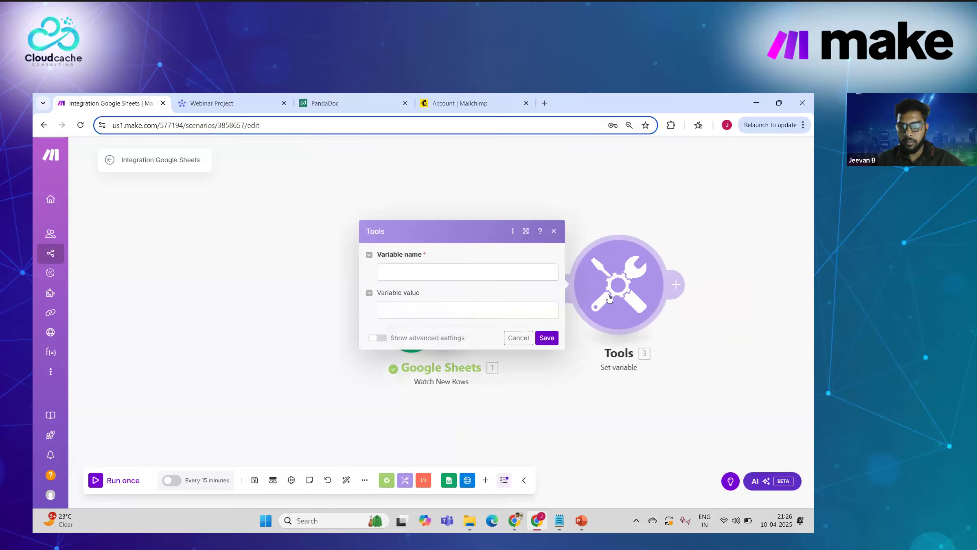
left_click(419, 272)
type("Webinar")
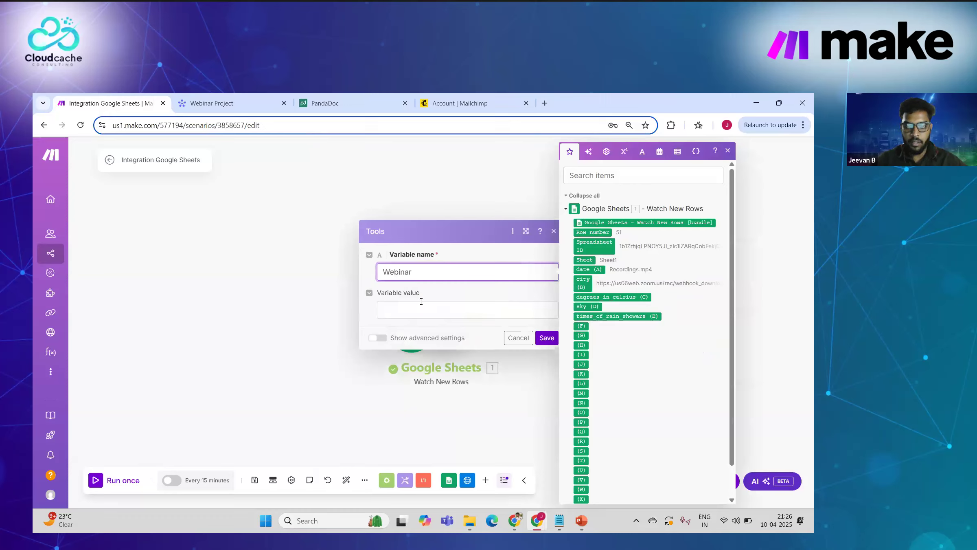
left_click(421, 302)
left_click(438, 266)
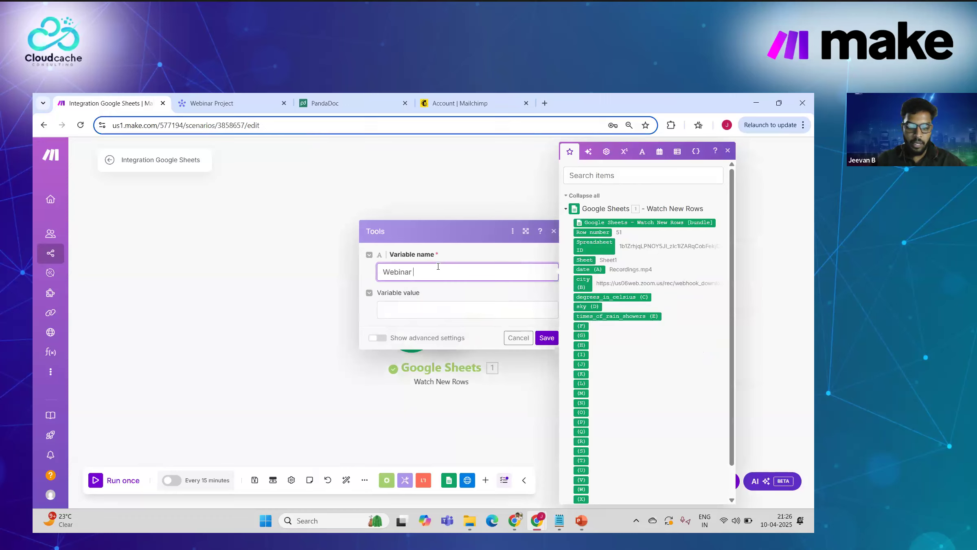
left_click(407, 307)
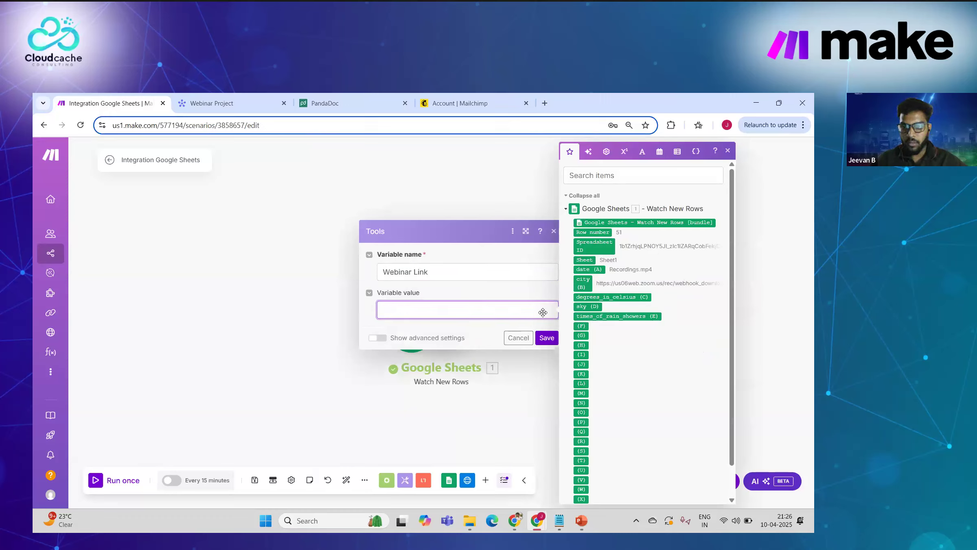
left_click(578, 282)
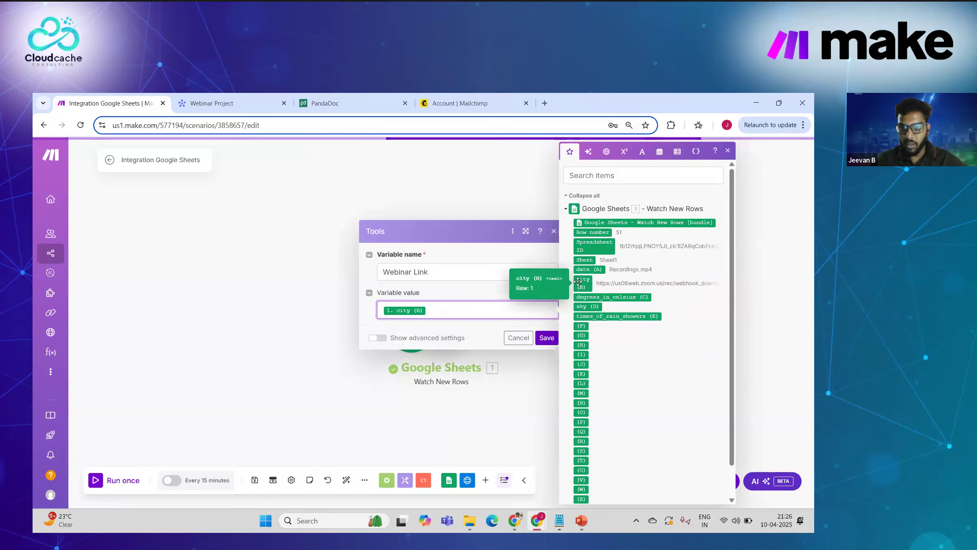
left_click(544, 342)
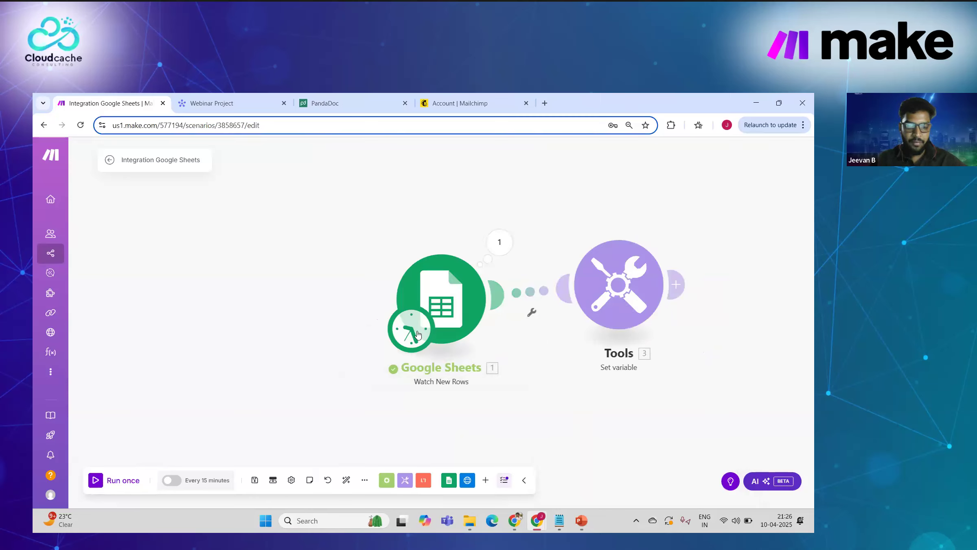
Step: Run only the Google Sheets module from the first recording row and check the Webinar Link output
right_click(450, 290)
left_click(473, 324)
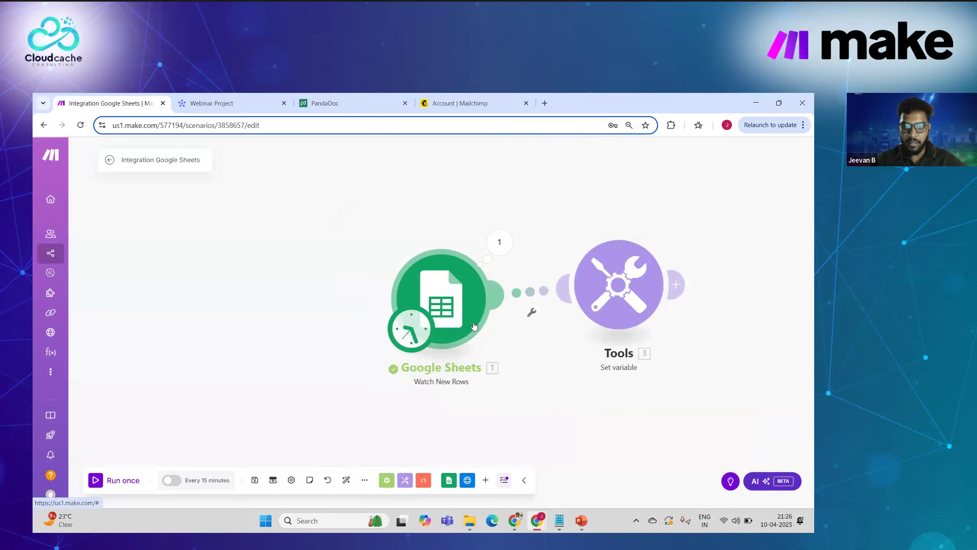
left_click(505, 333)
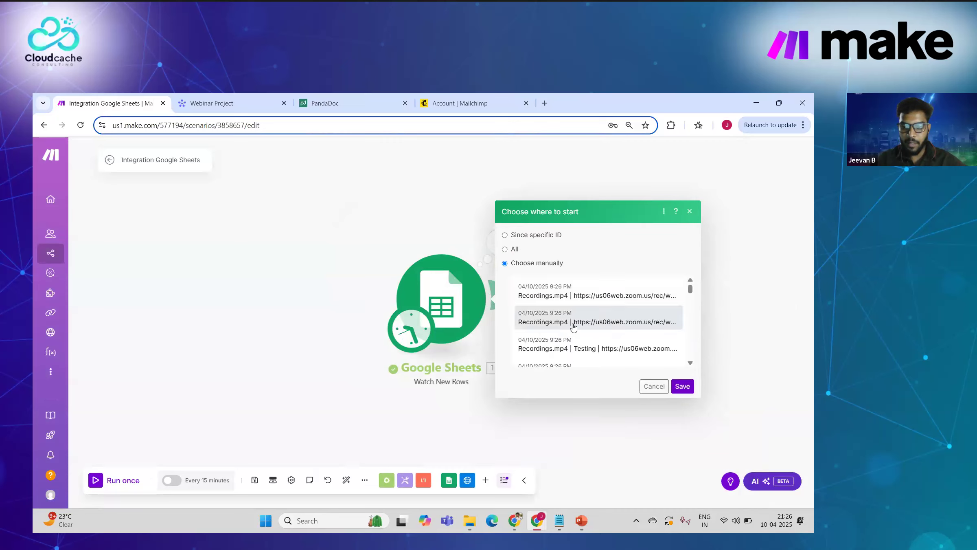
left_click(597, 300)
left_click(686, 387)
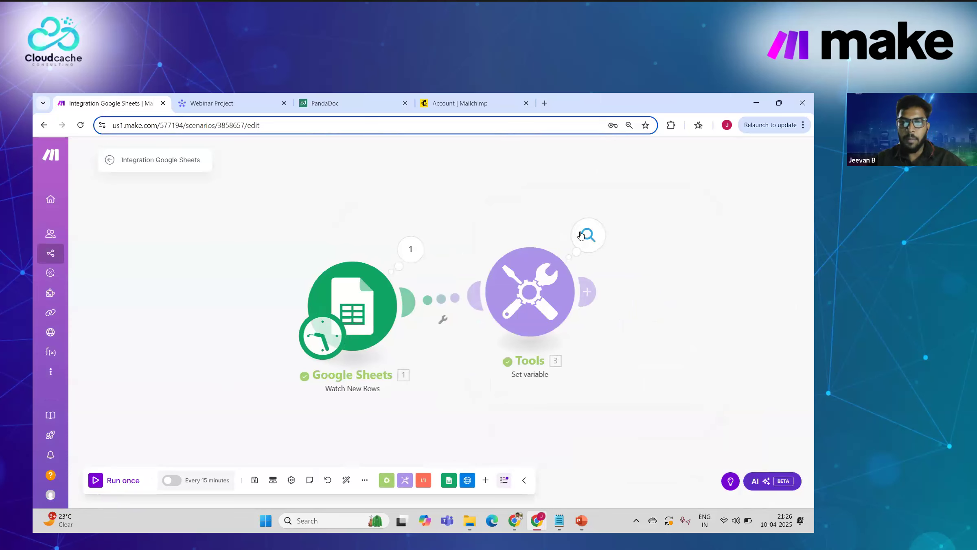
left_click(581, 236)
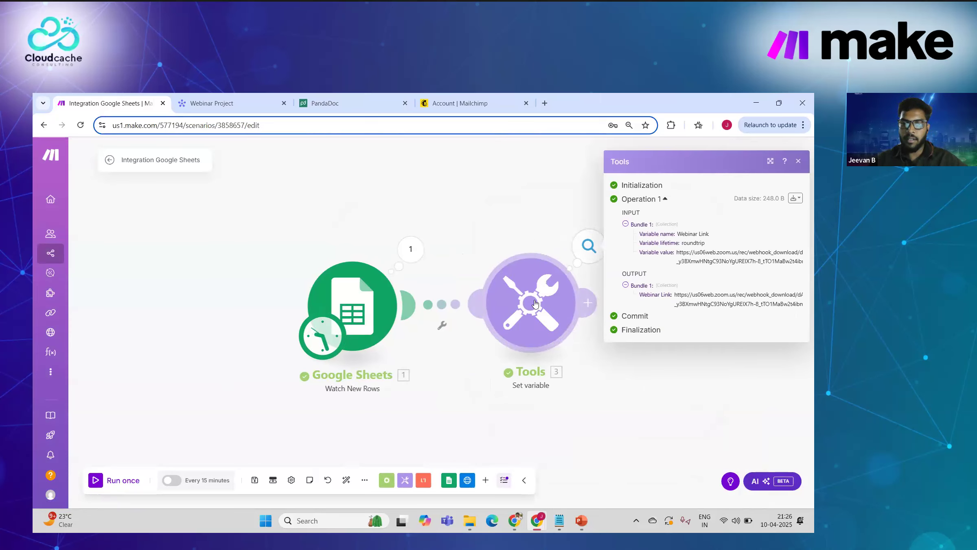
left_click(501, 257)
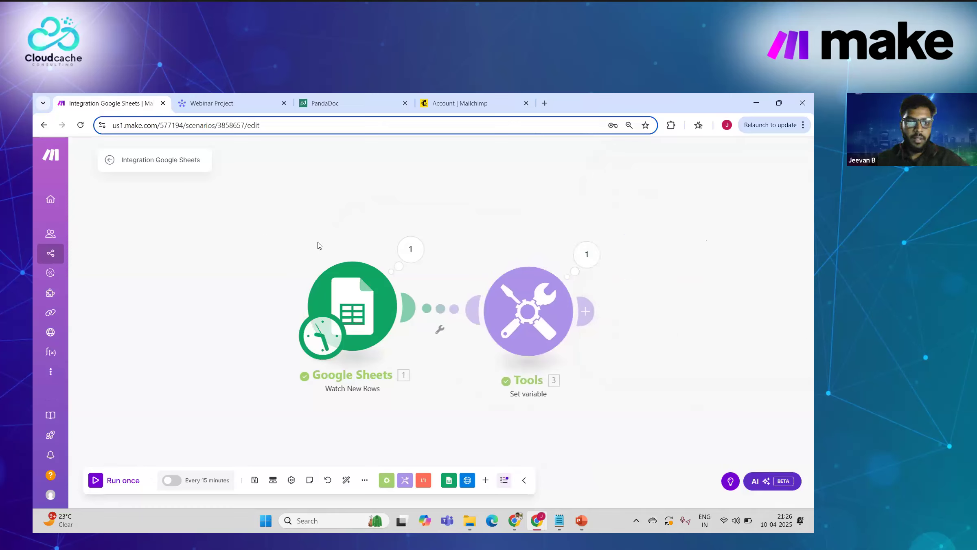
Step: Rename the scenario to 'Webinar test secanrio'
left_click(189, 157)
key("BackSpace")
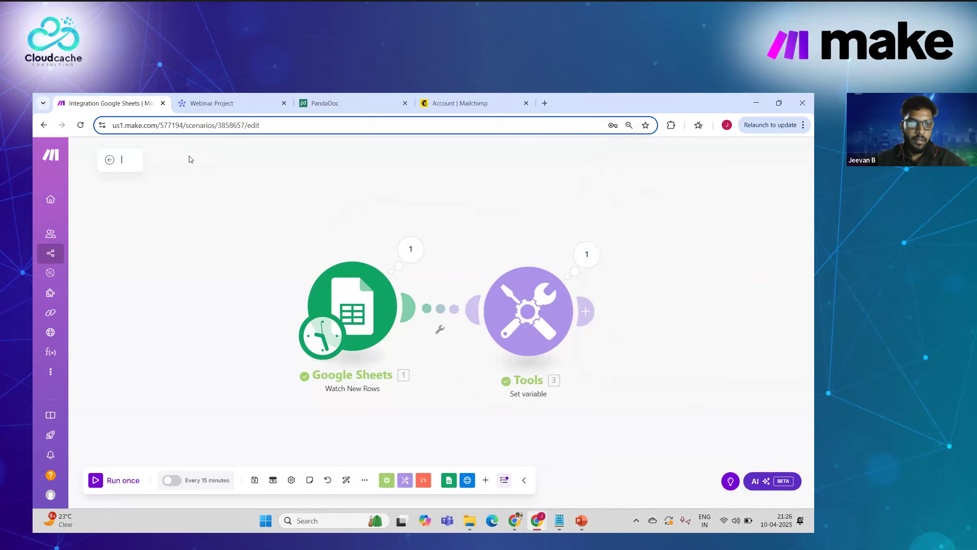
type("Webinar")
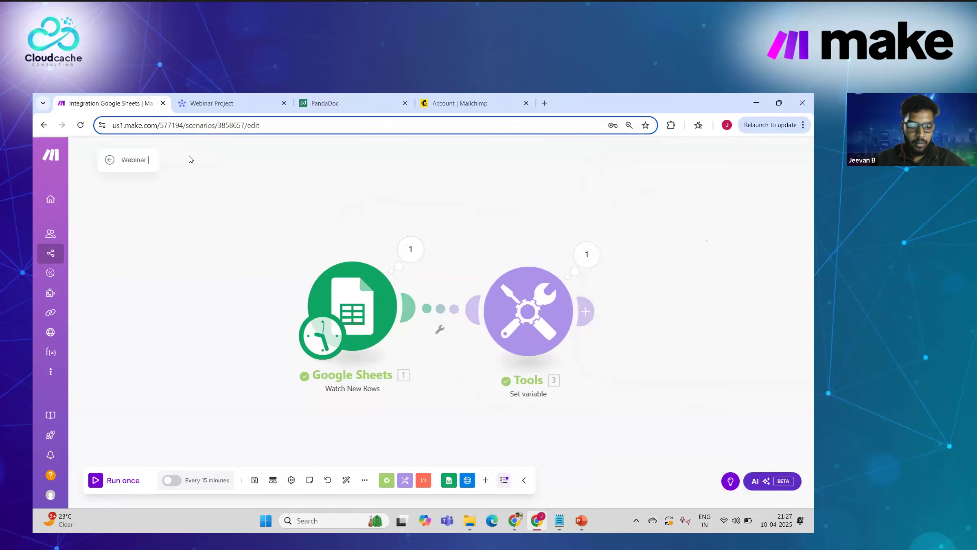
type(" test secanrio")
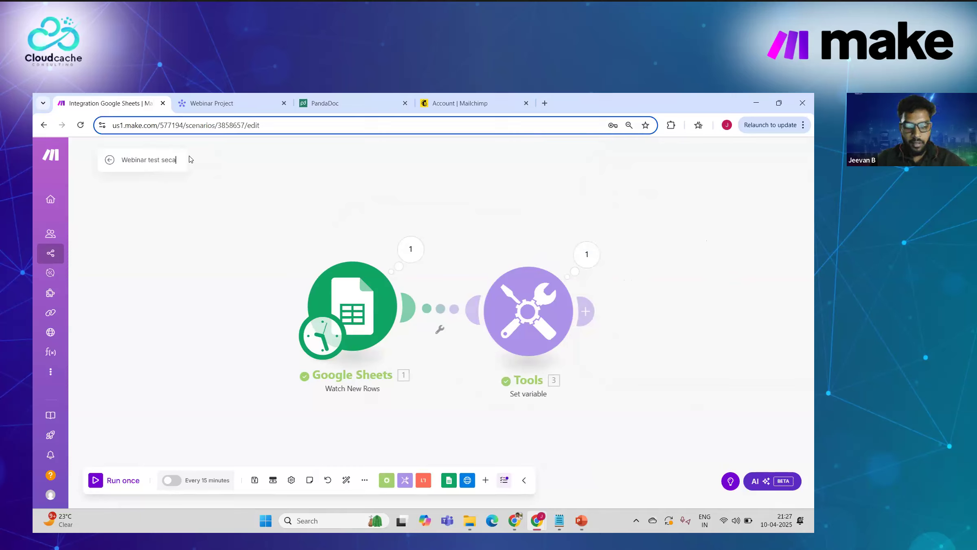
left_click(180, 222)
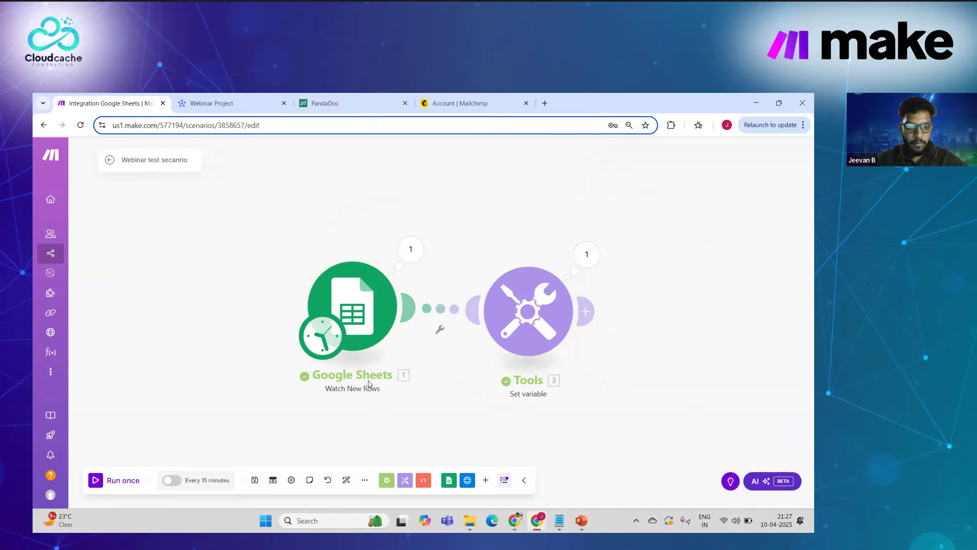
Step: Set the schedule to run at regular 15-minute intervals, declining activation for now
left_click(197, 480)
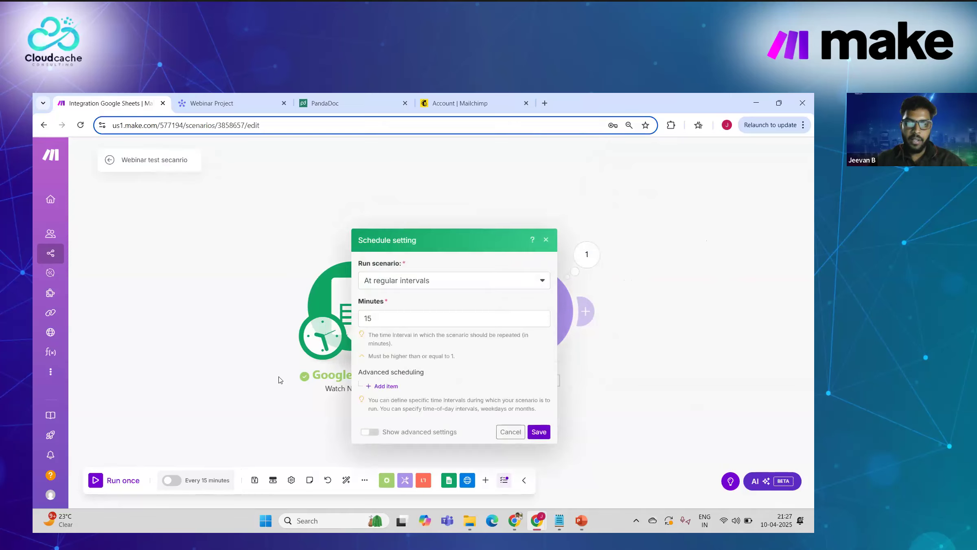
left_click(415, 285)
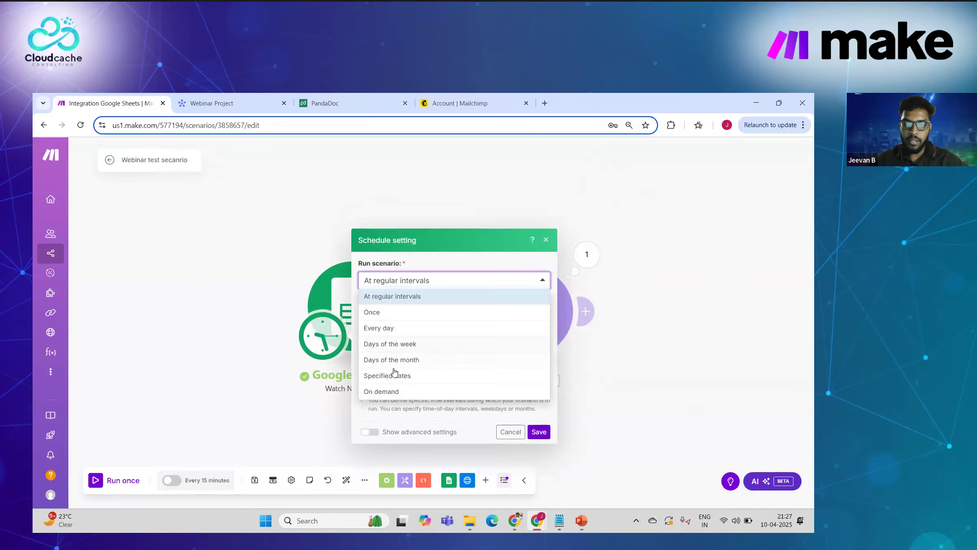
left_click(395, 393)
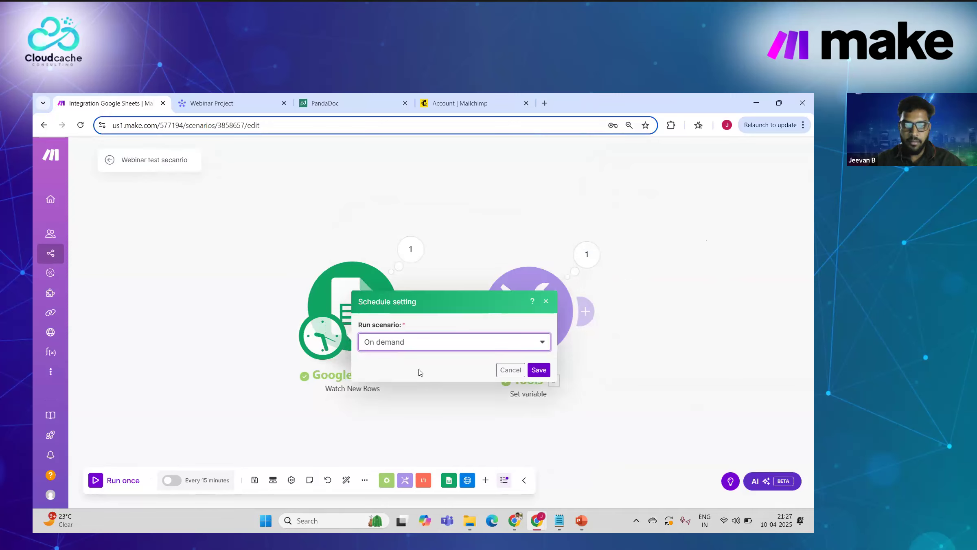
left_click(539, 370)
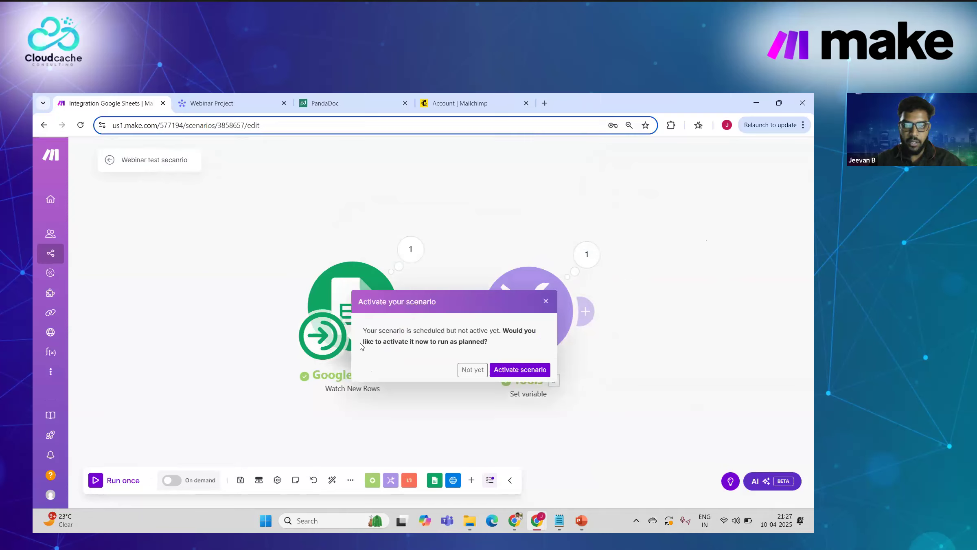
left_click(548, 301)
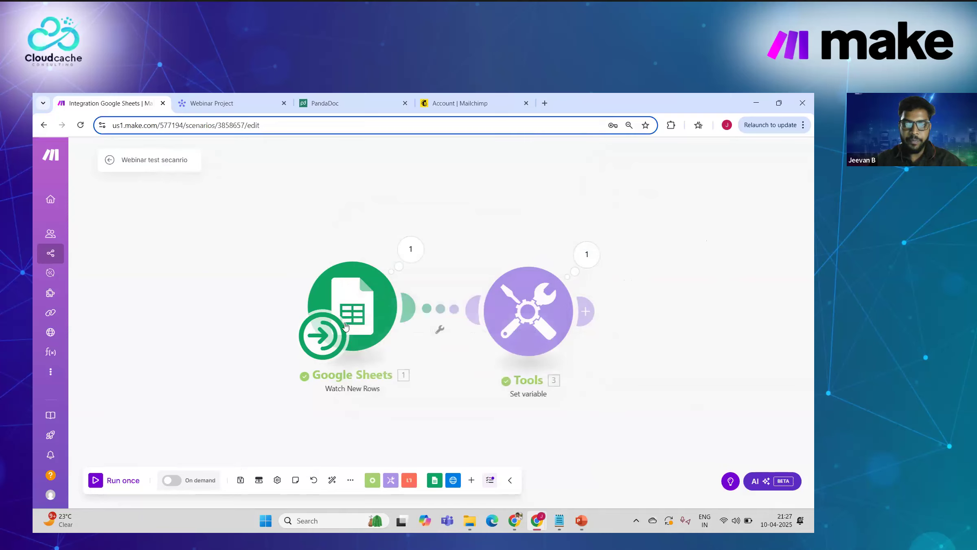
left_click(324, 334)
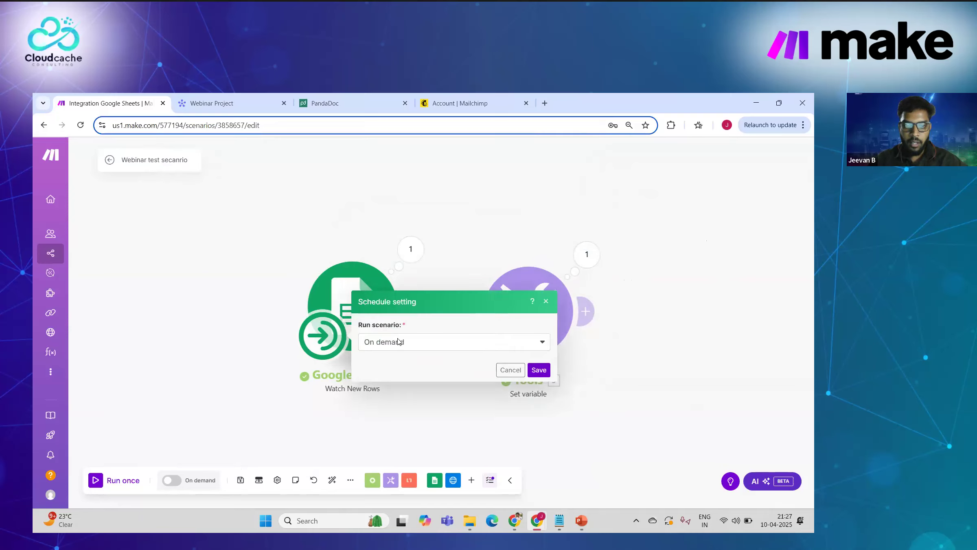
left_click(396, 341)
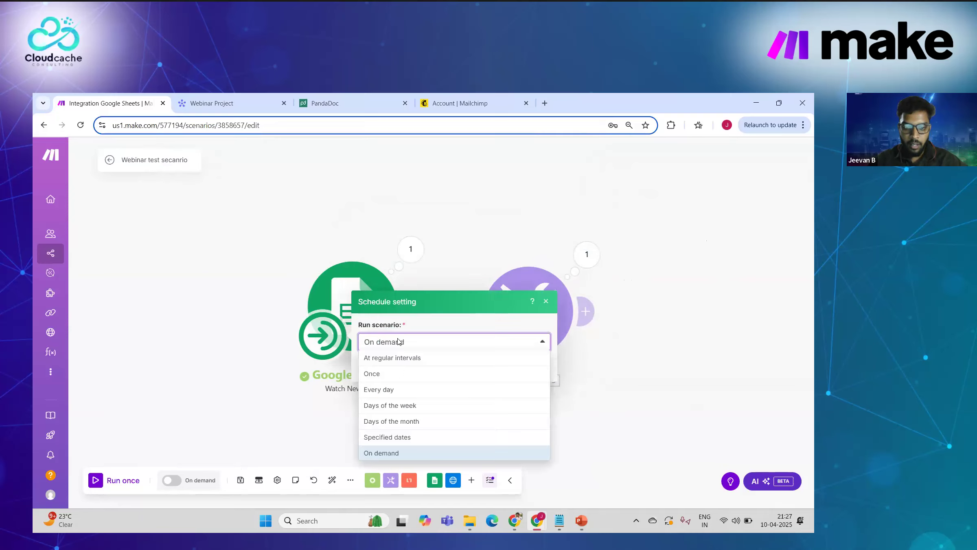
left_click(400, 363)
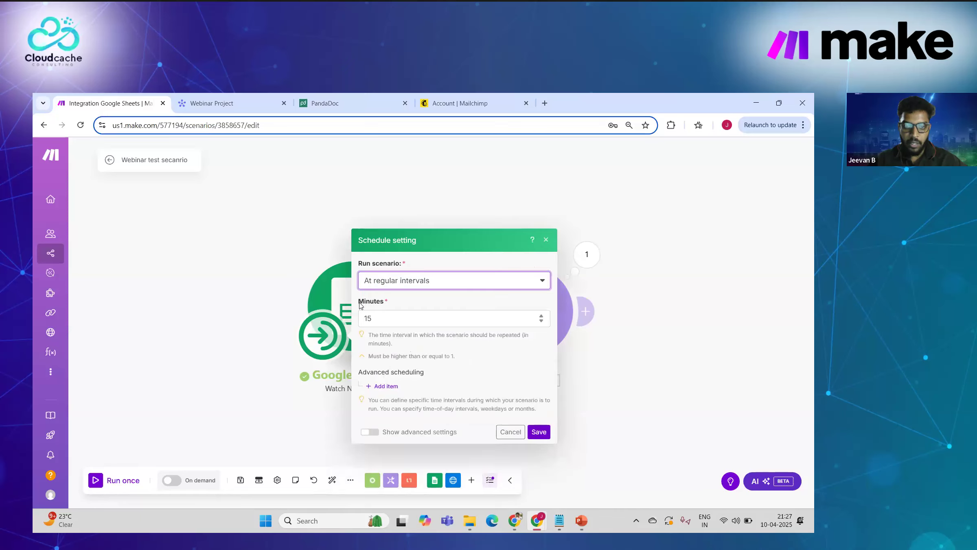
left_click(535, 430)
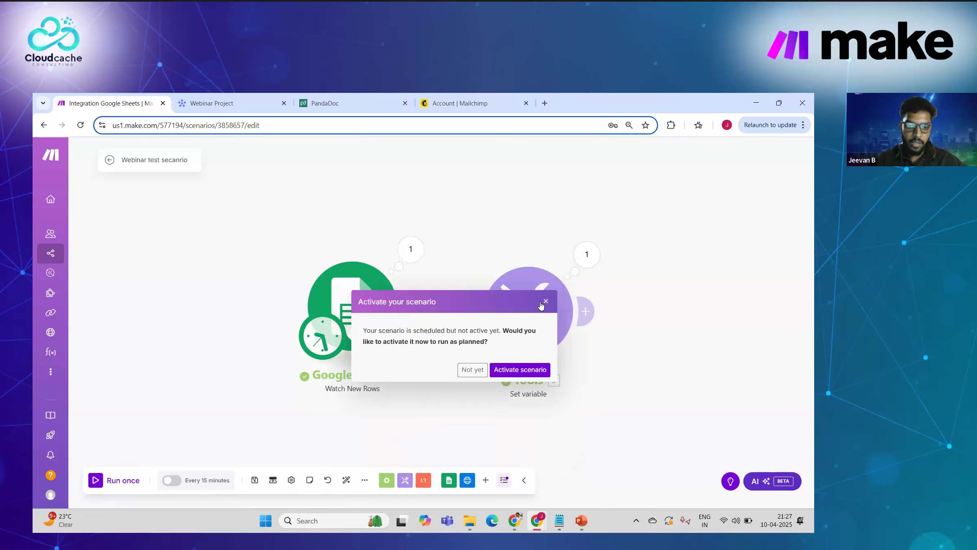
left_click(545, 302)
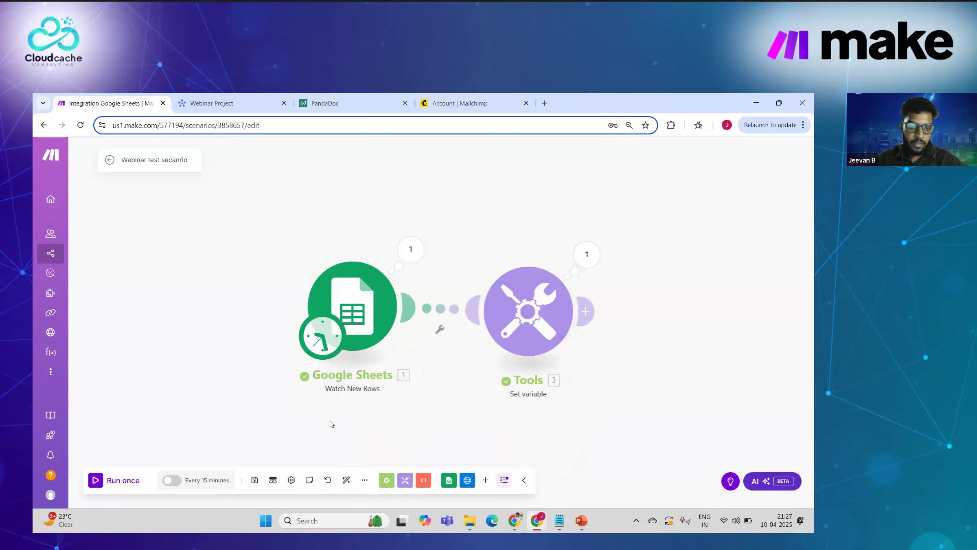
Step: Save the scenario, switch on 15-minute scheduling, and list its previous versions
left_click(255, 480)
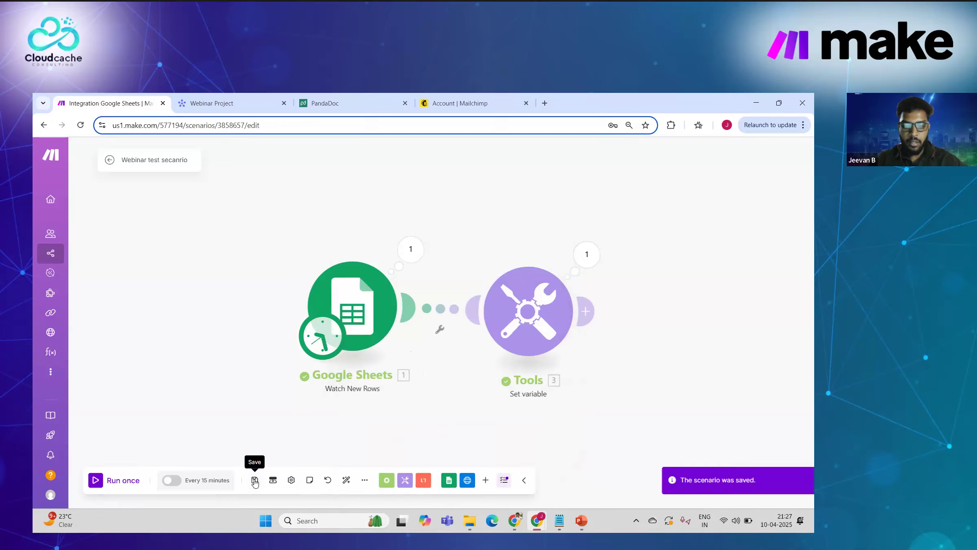
left_click(175, 484)
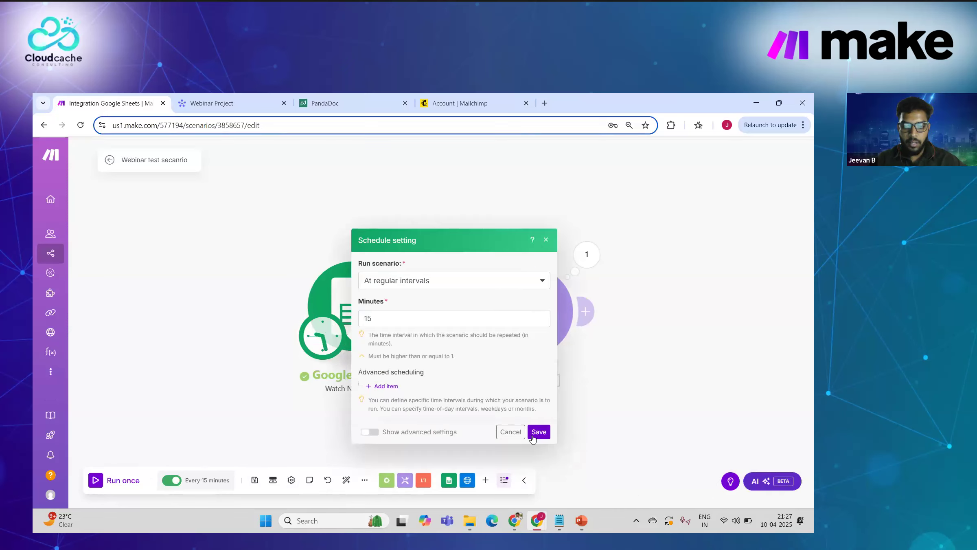
left_click(539, 433)
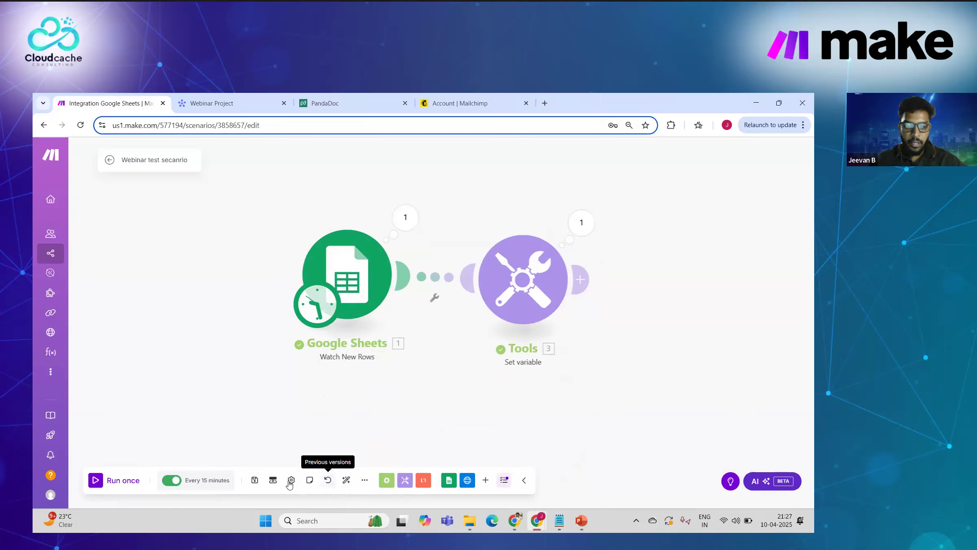
left_click(330, 482)
left_click(387, 329)
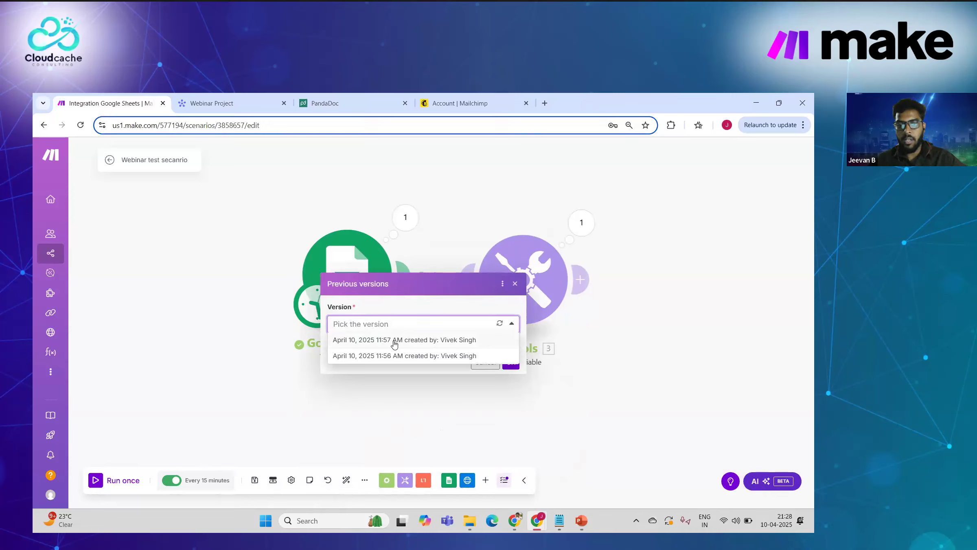
Step: Restore the April 10, 2025 11:57 AM version and save the scenario
left_click(394, 341)
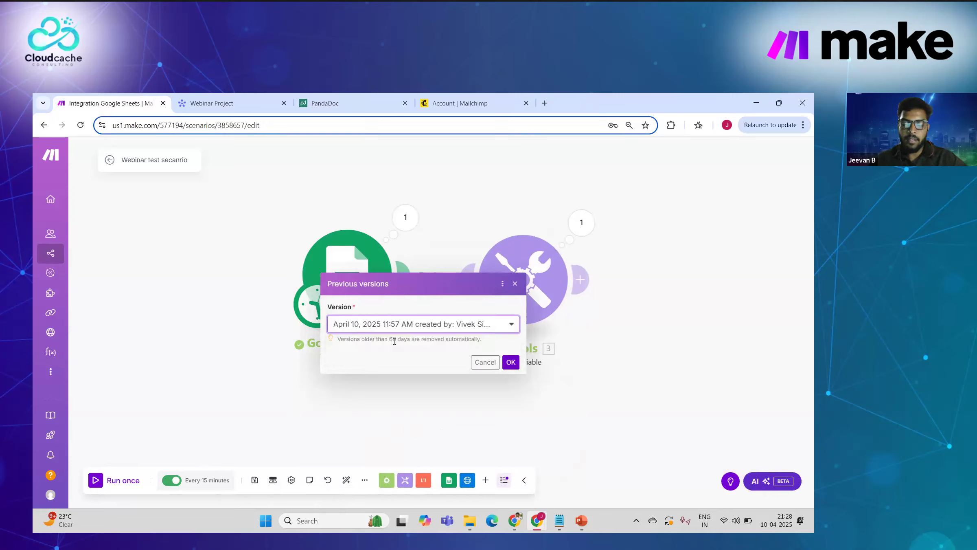
left_click(509, 362)
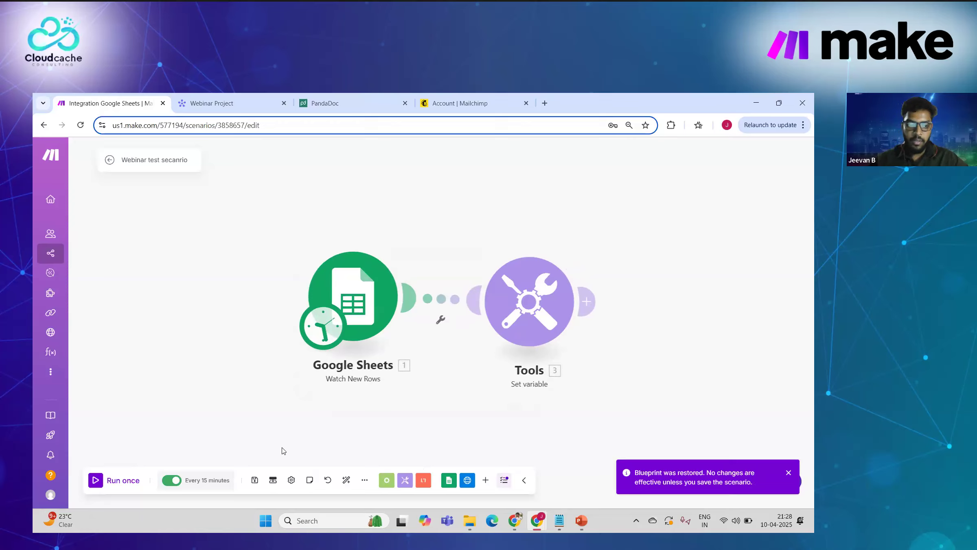
left_click(254, 481)
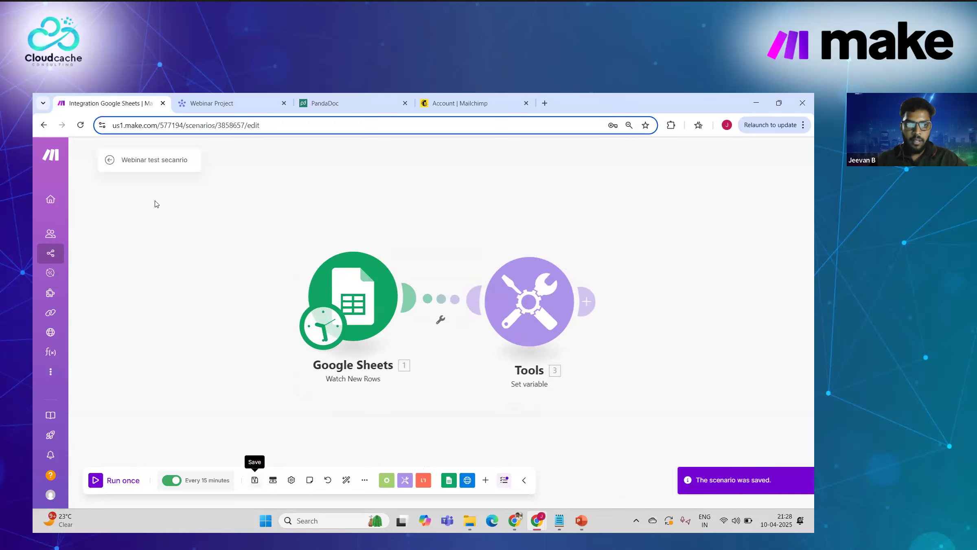
Step: Leave the editor for the scenario overview, check PowerPoint, and return to the browser
left_click(108, 162)
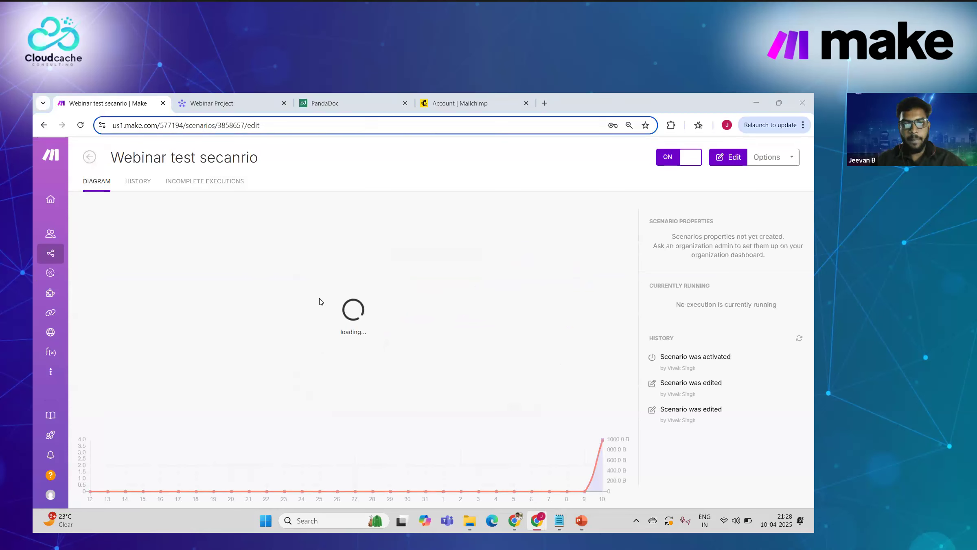
key("alt+Tab")
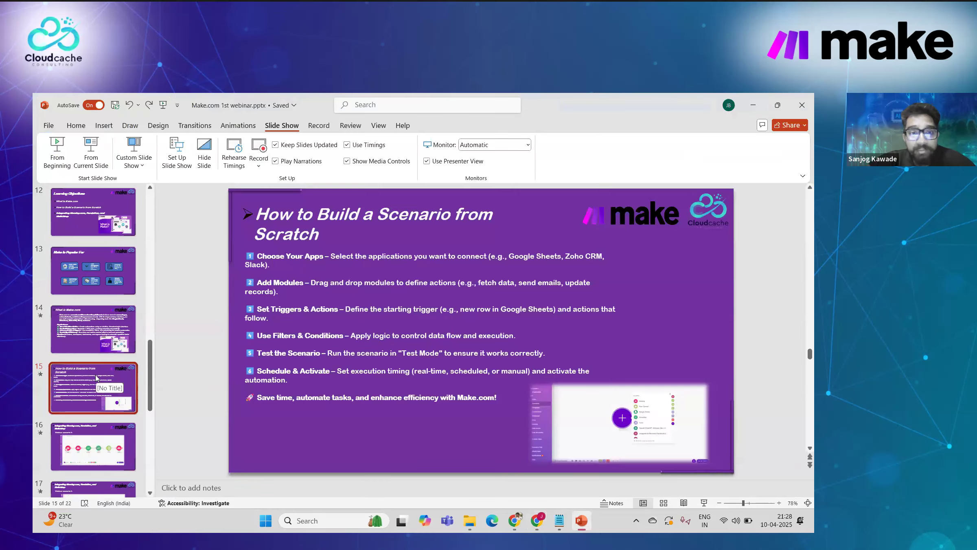
key("alt+Tab")
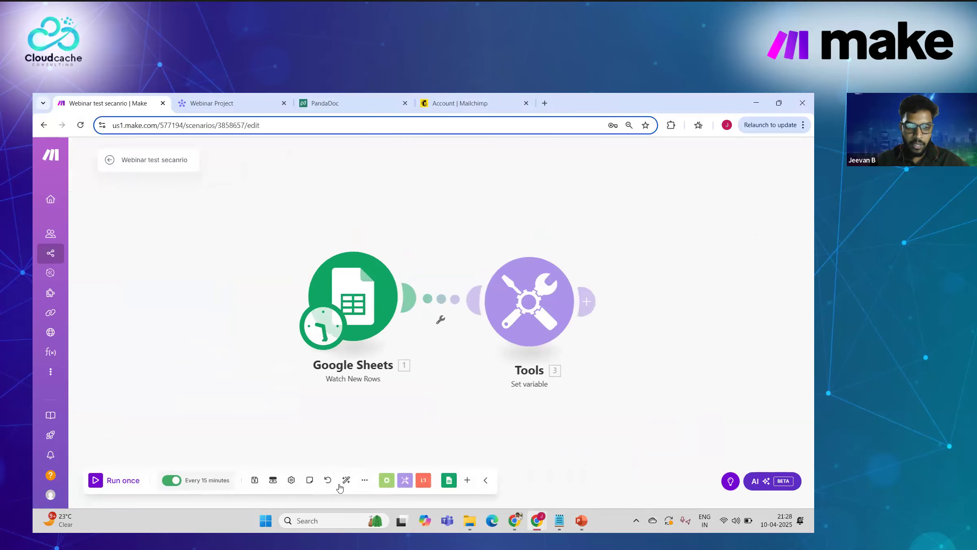
Step: Check the extra scenario actions and which Google connection the Google Sheets module uses
left_click(365, 480)
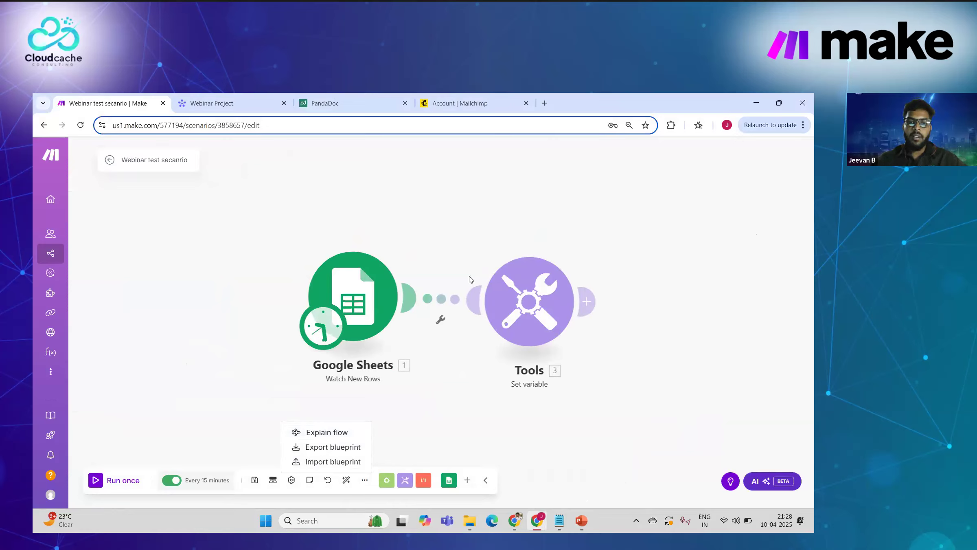
left_click(423, 354)
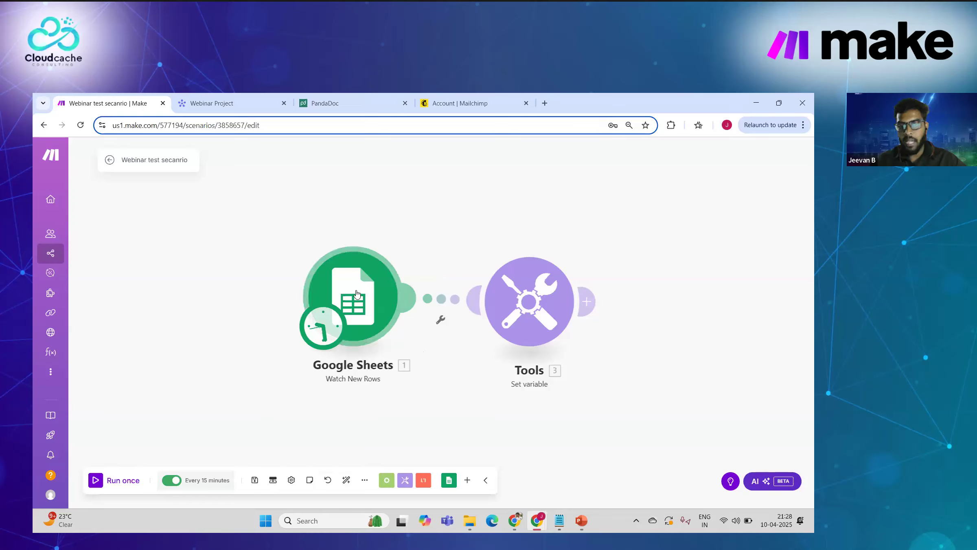
left_click(356, 293)
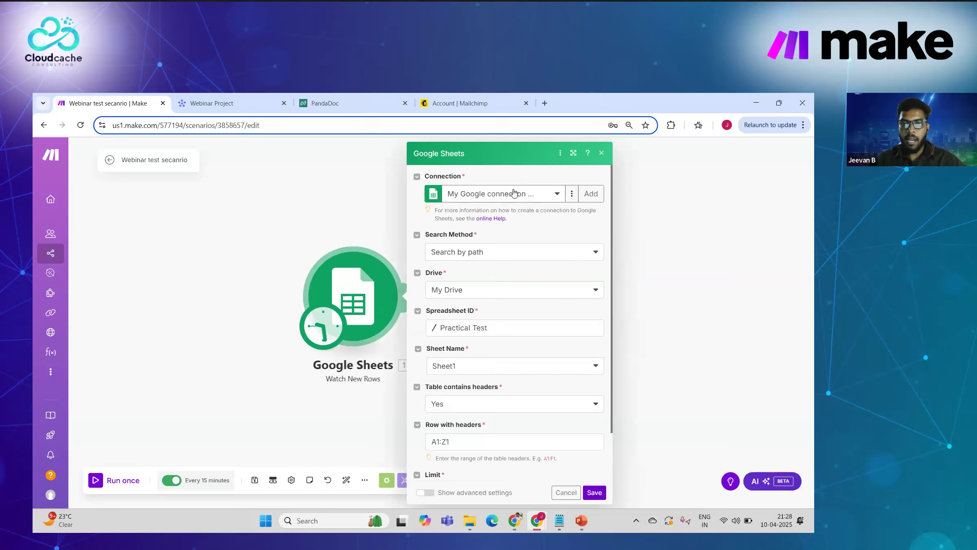
left_click(515, 193)
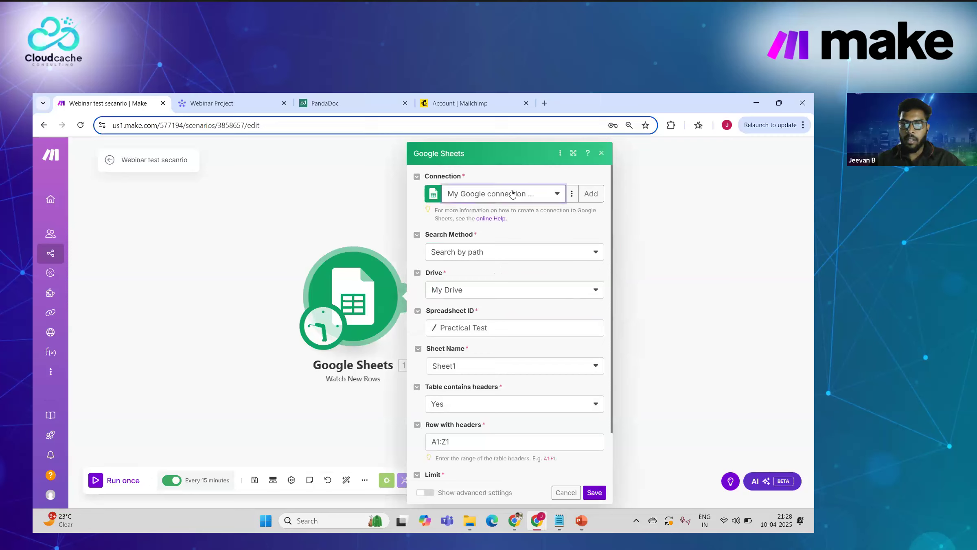
left_click(317, 218)
Step: Inspect the Tools module and nudge its position, then save changes and return to the scenario overview
left_click(506, 299)
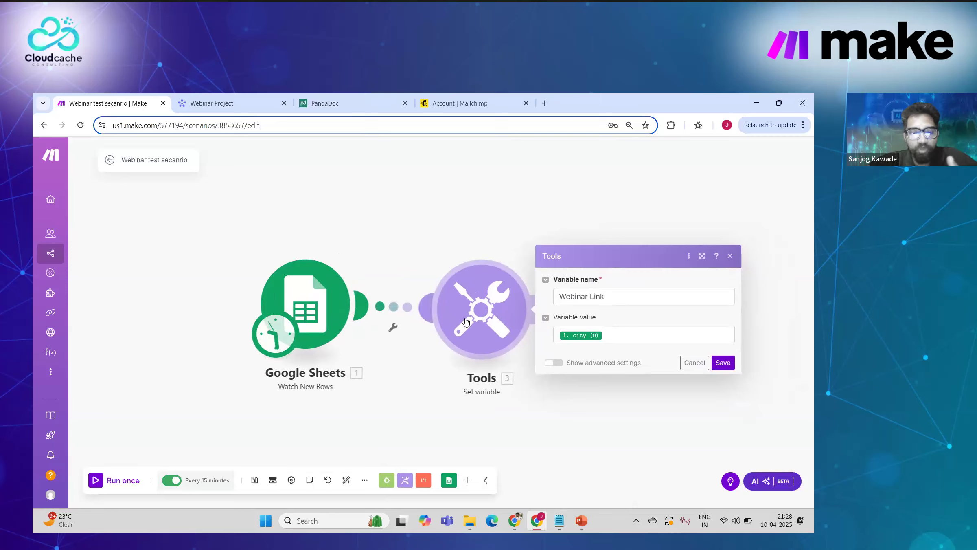
mouse_move(481, 325)
left_mouse_down()
mouse_move(483, 313)
mouse_move(487, 321)
left_mouse_up()
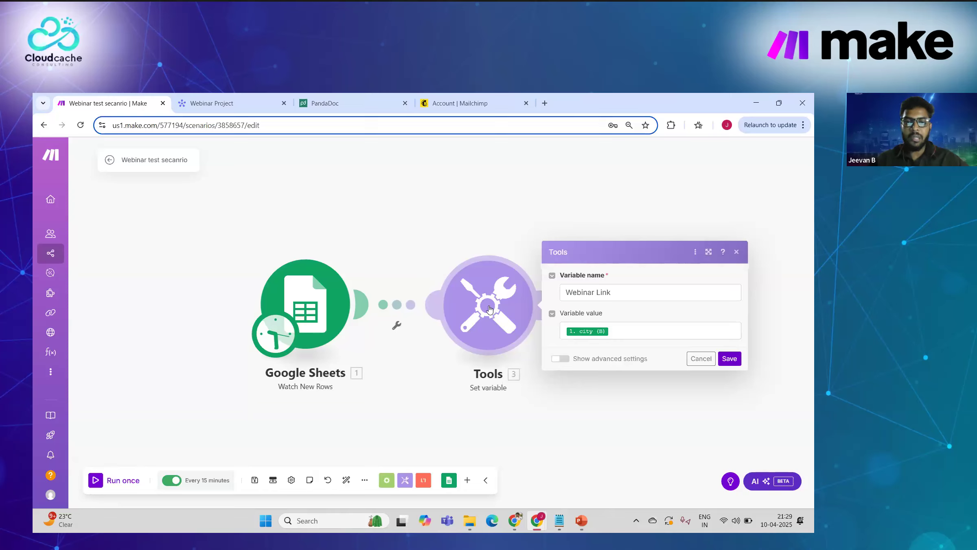
left_click_drag(494, 304, 490, 309)
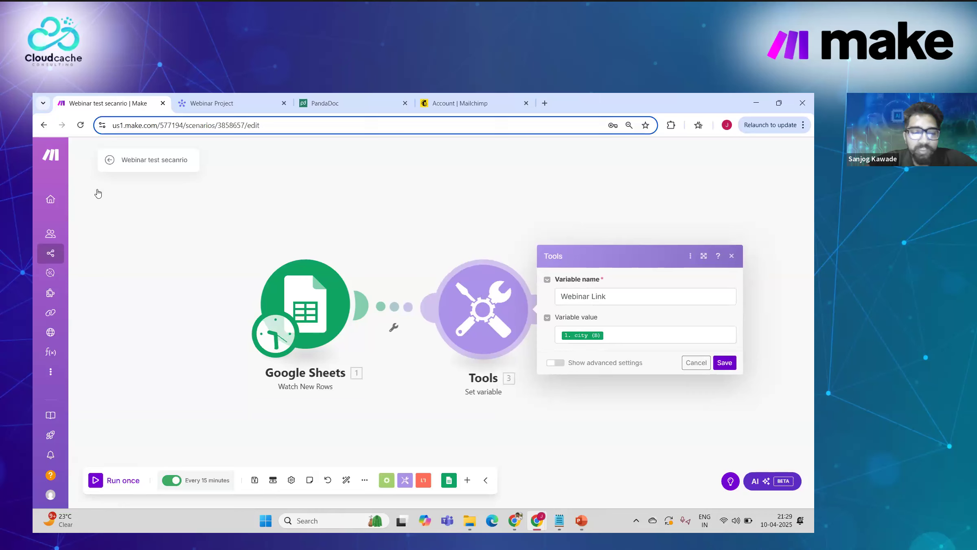
left_click(109, 162)
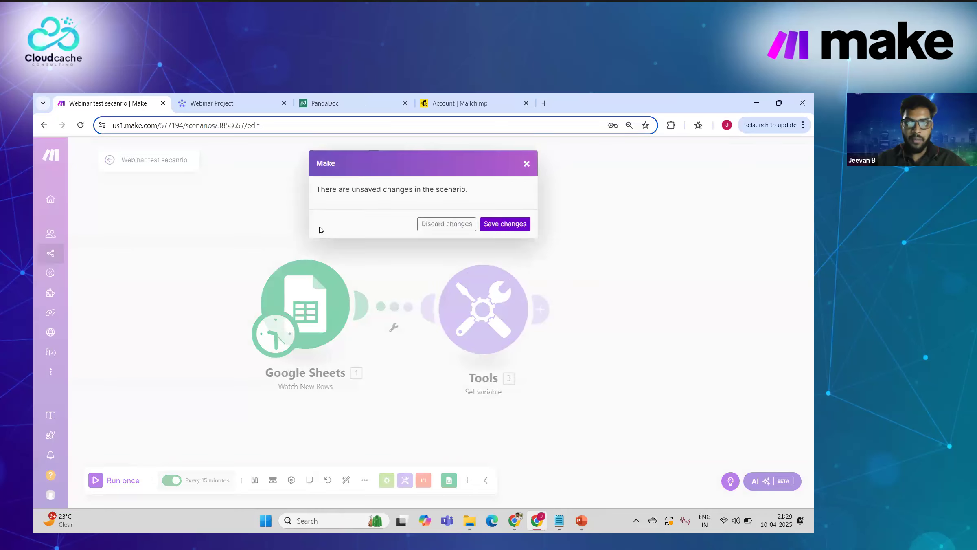
left_click(512, 231)
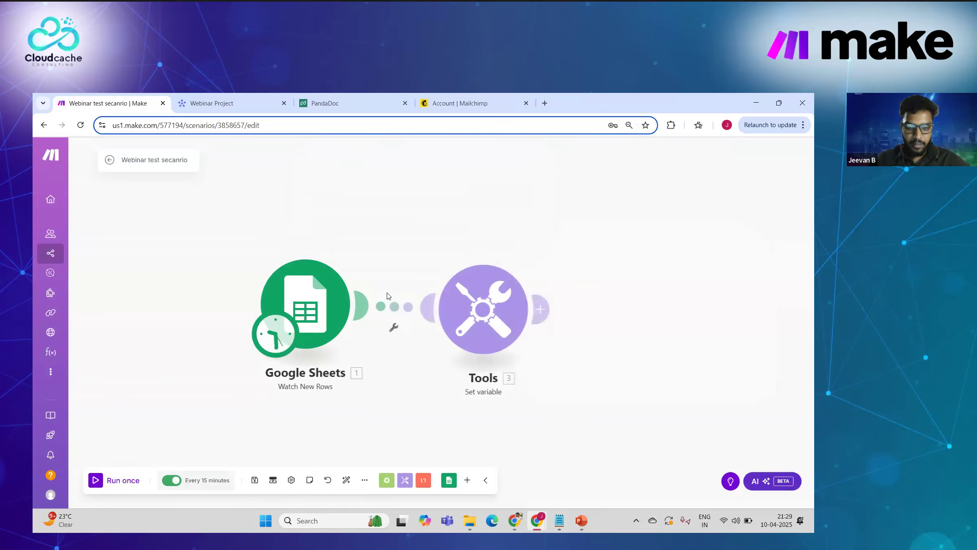
left_click(88, 158)
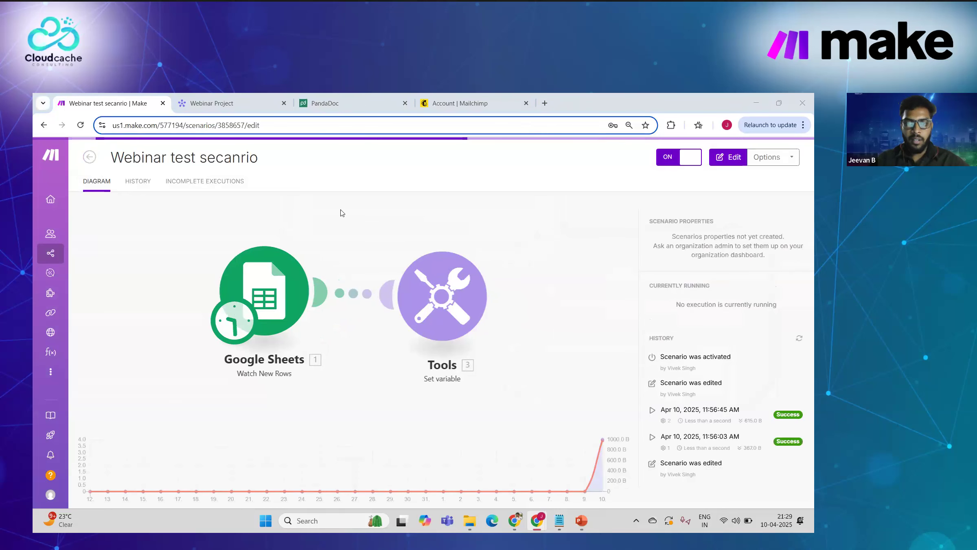
Step: Advance the PowerPoint deck to slide 16, then open Make's 1st Webinar scenario folder
key("alt+Tab")
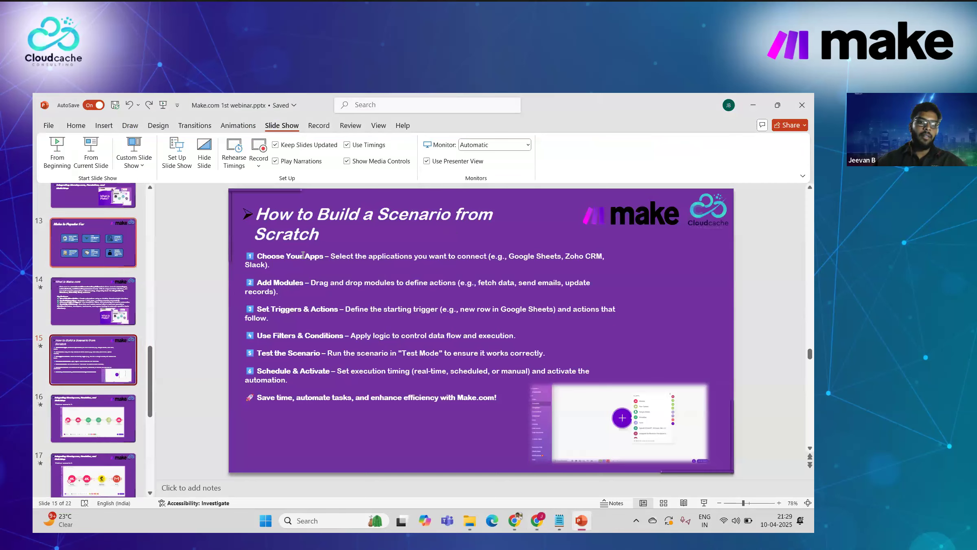
key("Page_Down")
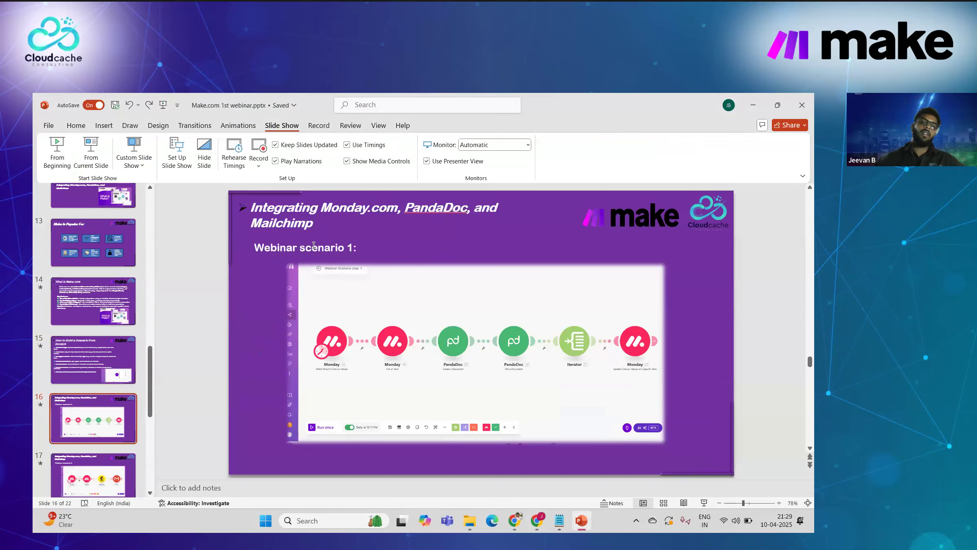
key("alt+Tab")
left_click(137, 241)
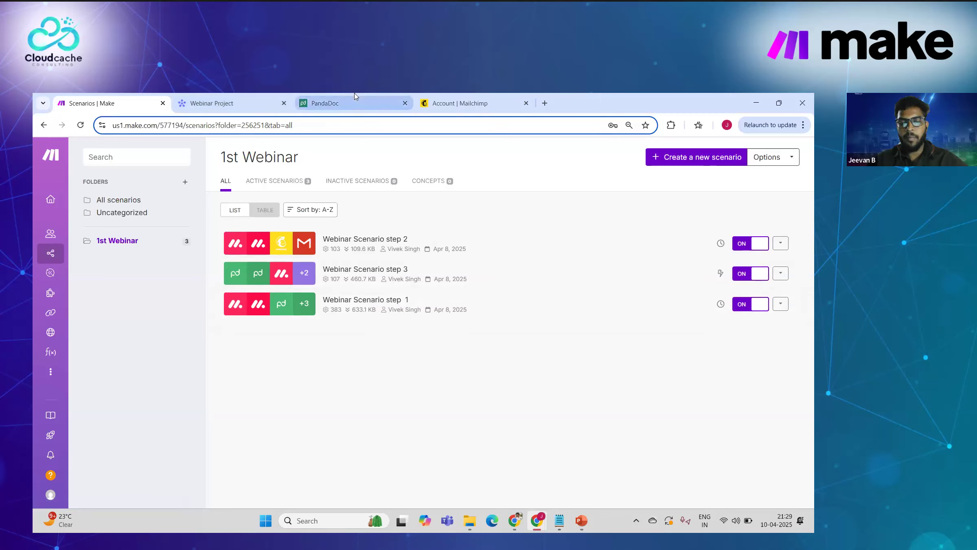
Step: Open Webinar Scenario step 1, inspect its first Monday module and module chain, then view the Webinar Project board
left_click(380, 300)
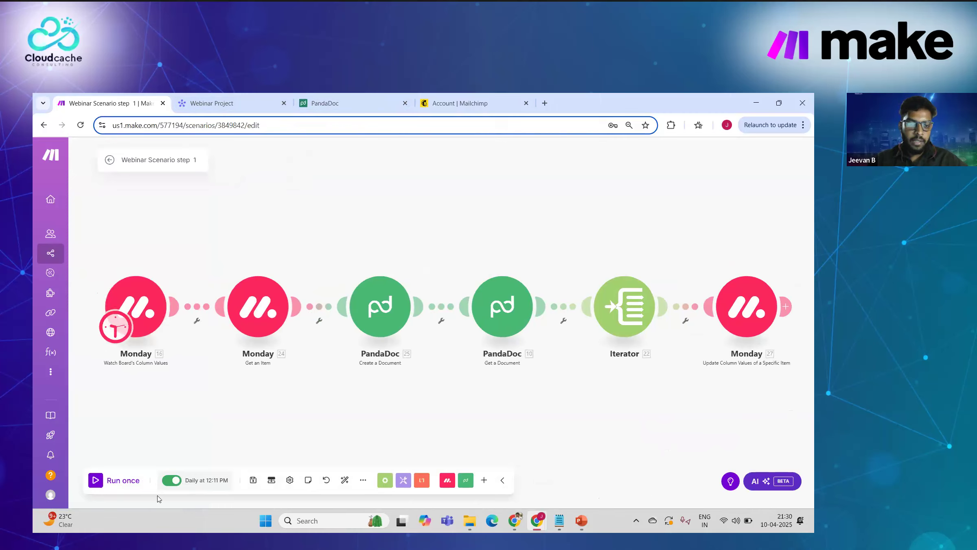
left_click(125, 301)
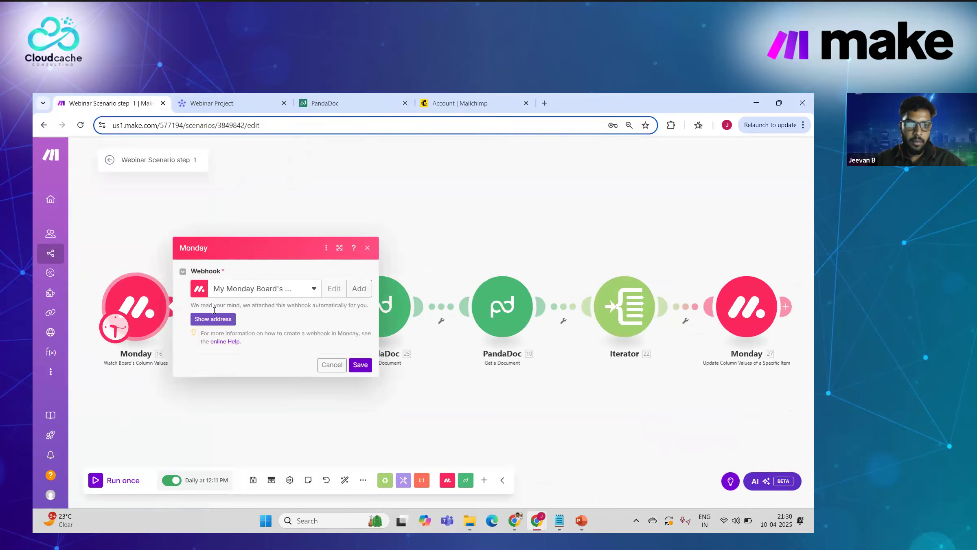
left_click(224, 100)
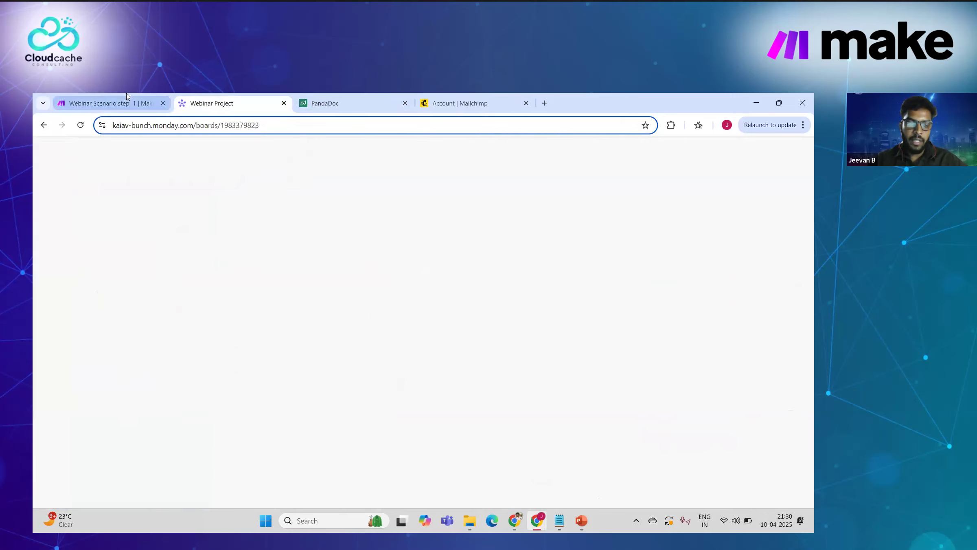
left_click(118, 103)
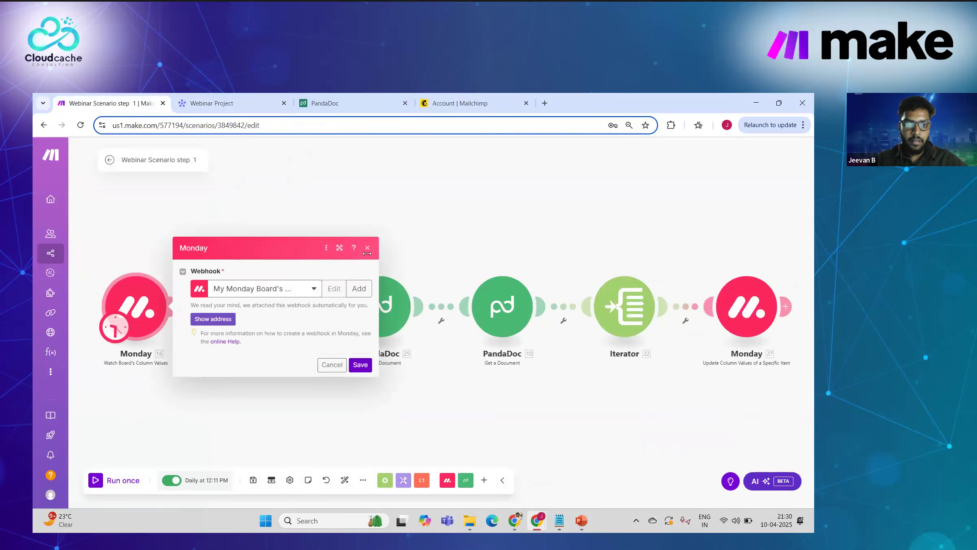
left_click(367, 250)
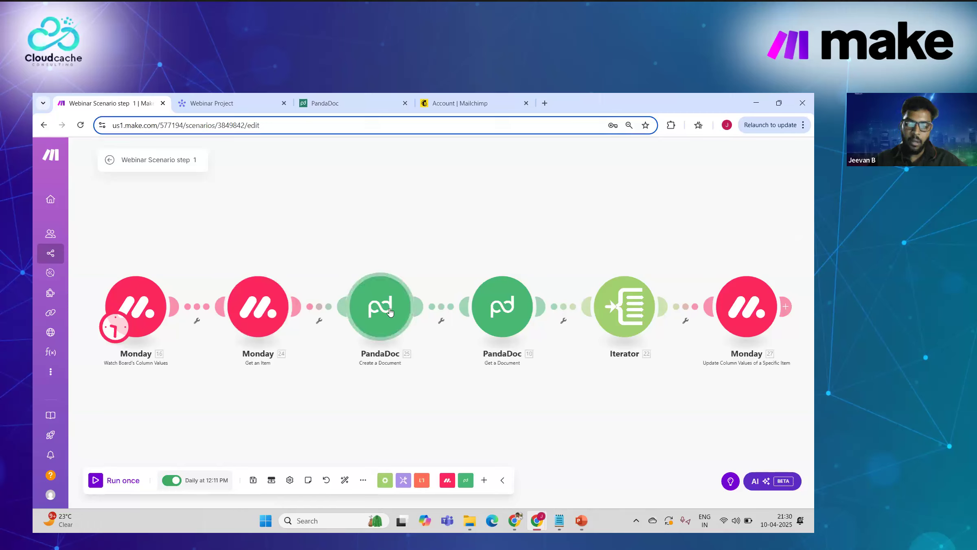
left_click_drag(447, 270, 447, 255)
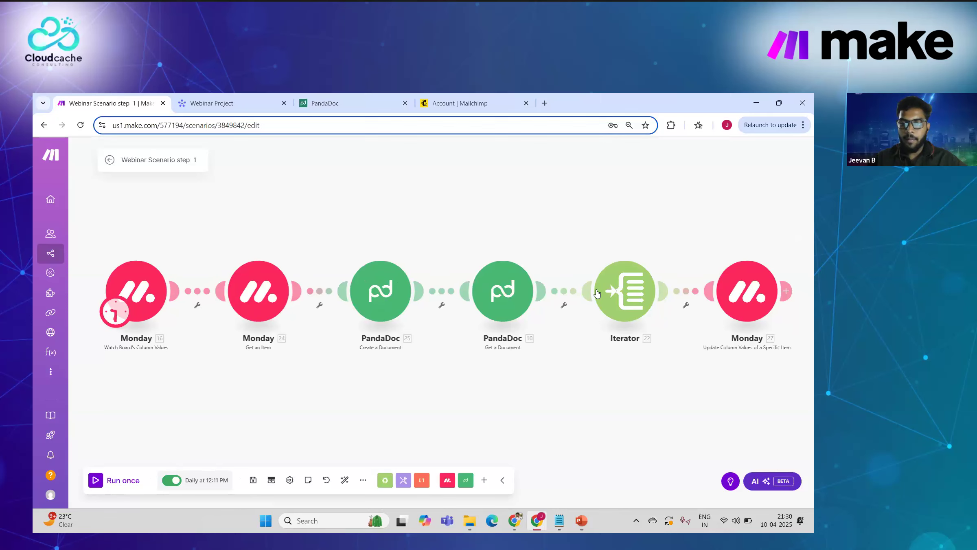
left_click(245, 97)
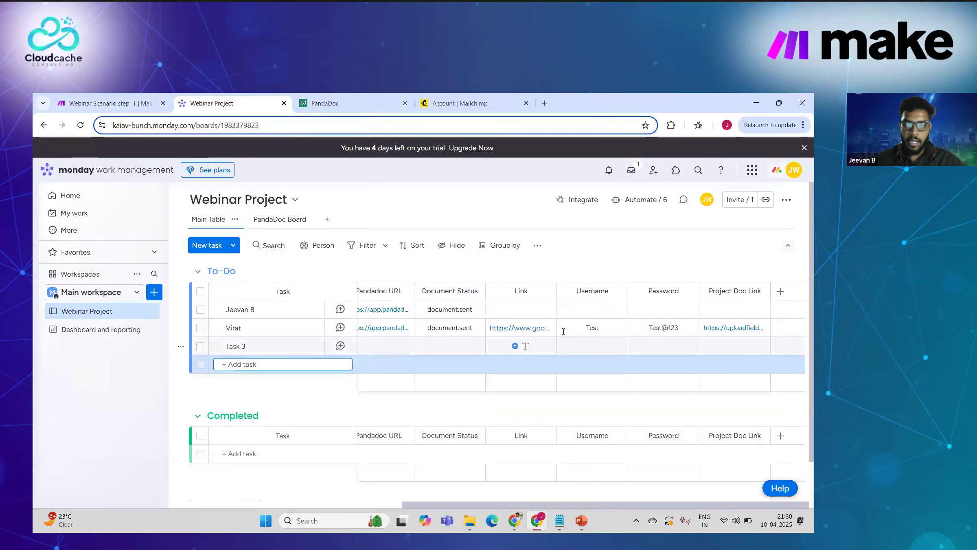
Step: Rename the Task 3 item and fill in the test contact's first and last name
scroll(562, 331, "left", 3)
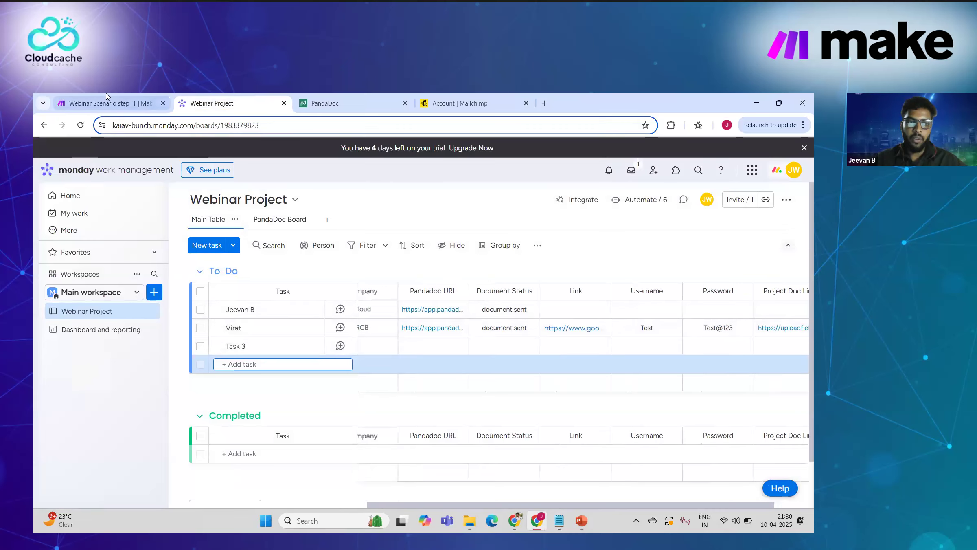
left_click(107, 103)
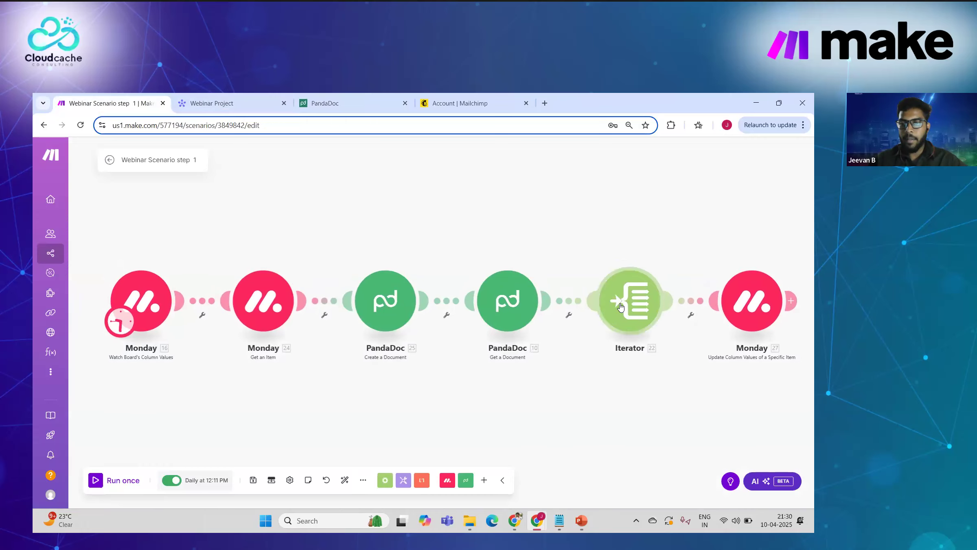
left_click(213, 100)
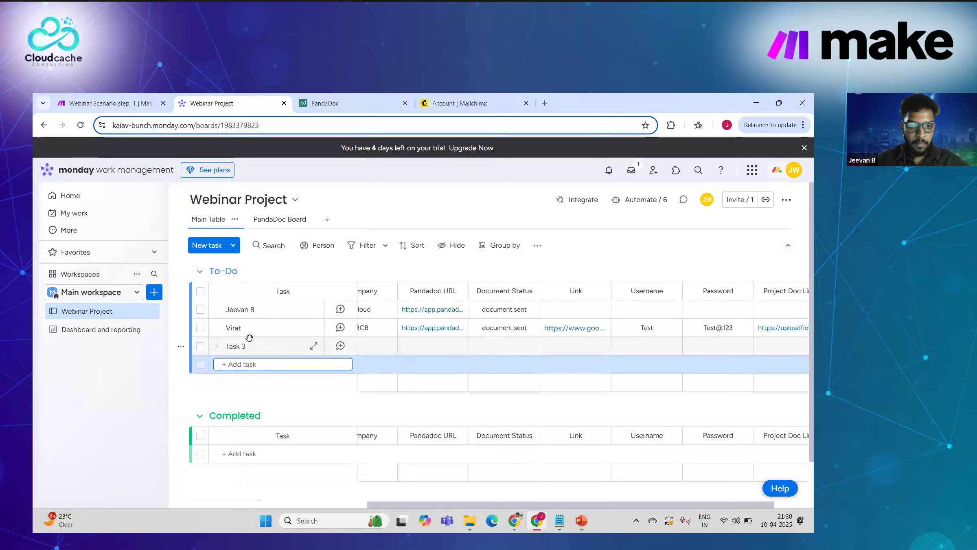
left_click(238, 343)
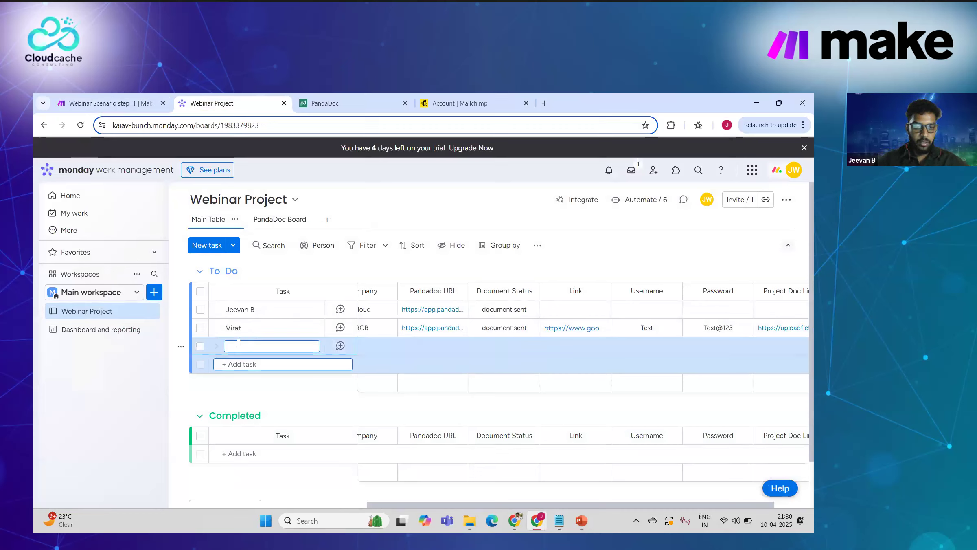
scroll(454, 335, "left", 6)
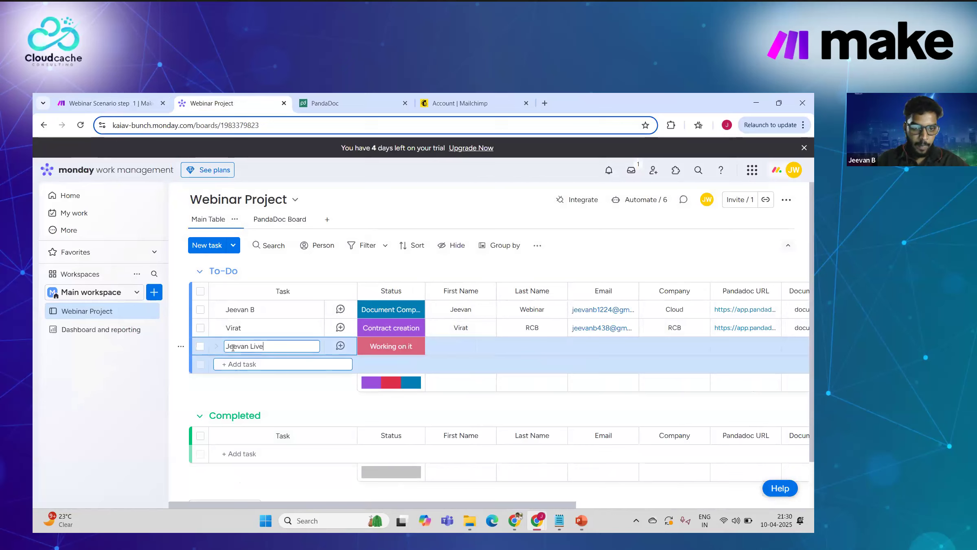
left_click(465, 344)
type("Jeevan")
key("Return")
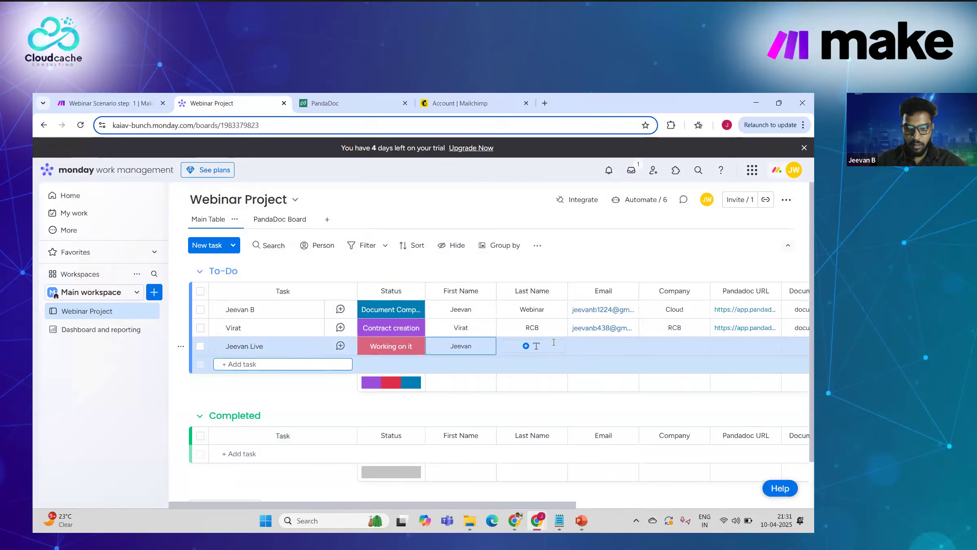
left_click(554, 344)
type("Live")
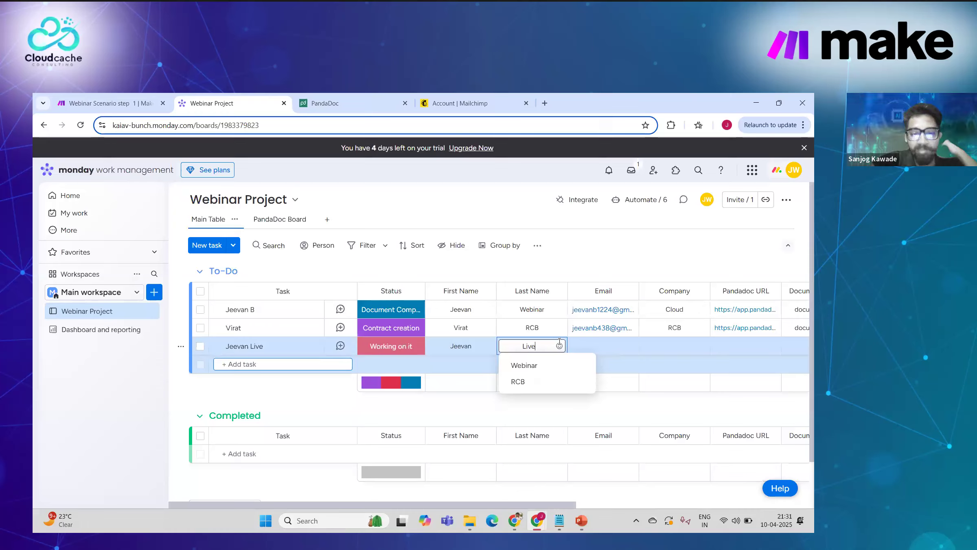
key("Return")
Step: Fill the email with the suggested address, set Company to CLoudCache, and open the item's status labels
left_click(605, 346)
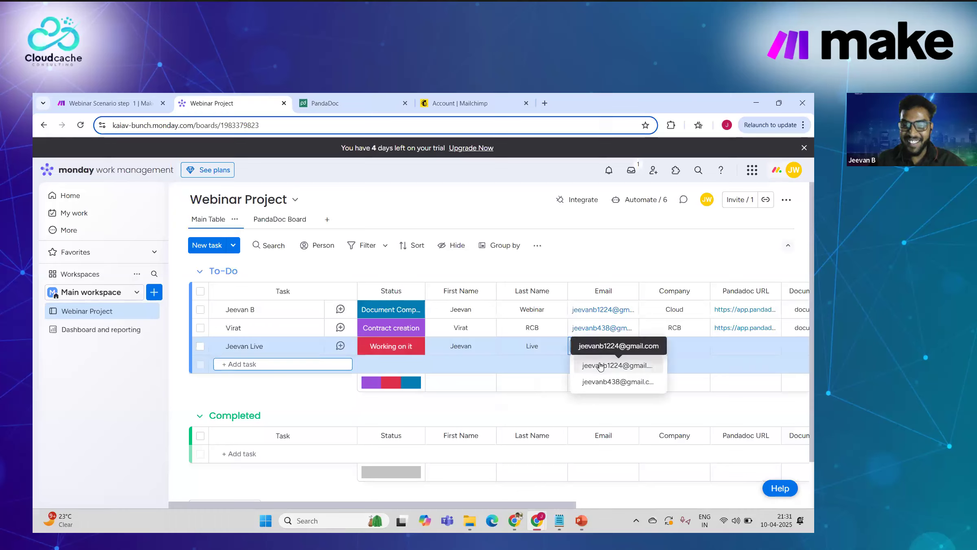
left_click(600, 365)
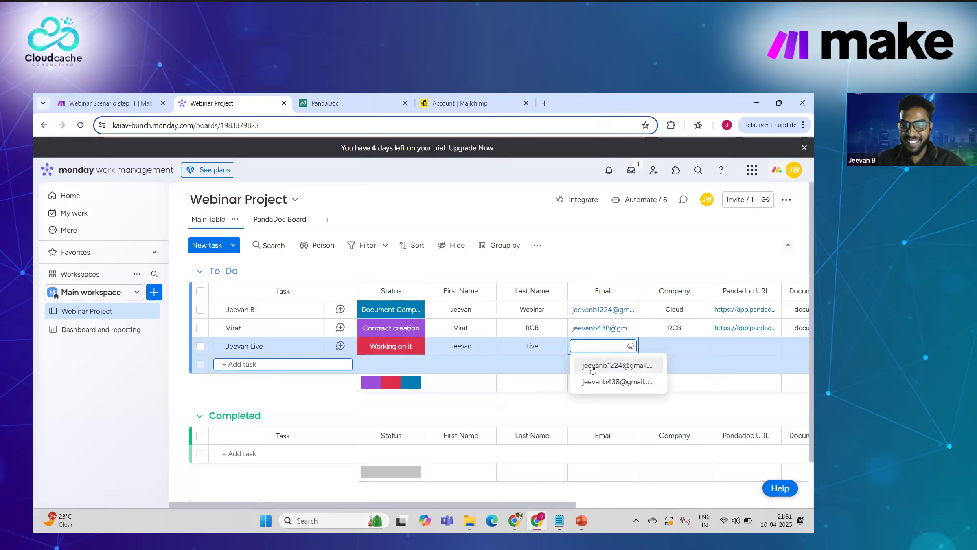
left_click(677, 346)
type("CLoudCache")
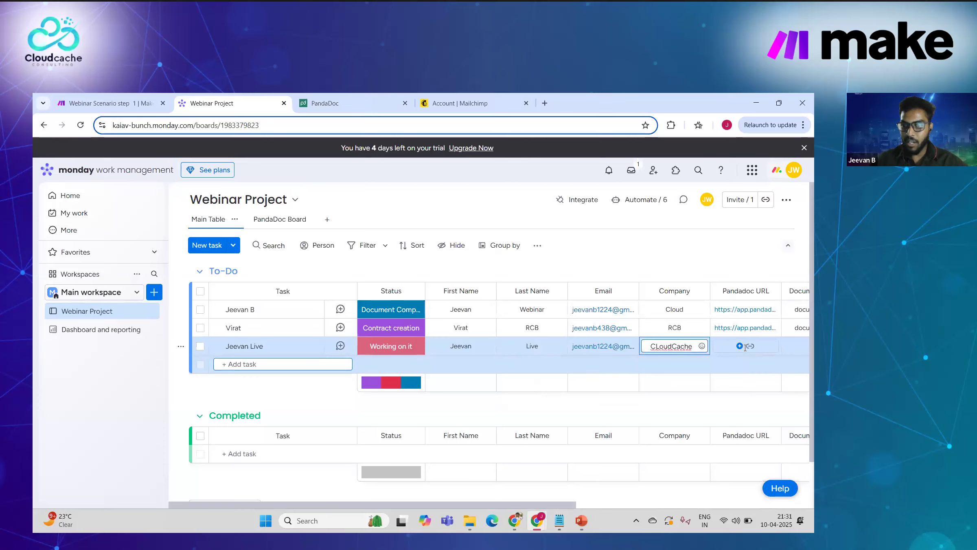
scroll(745, 347, "right", 3)
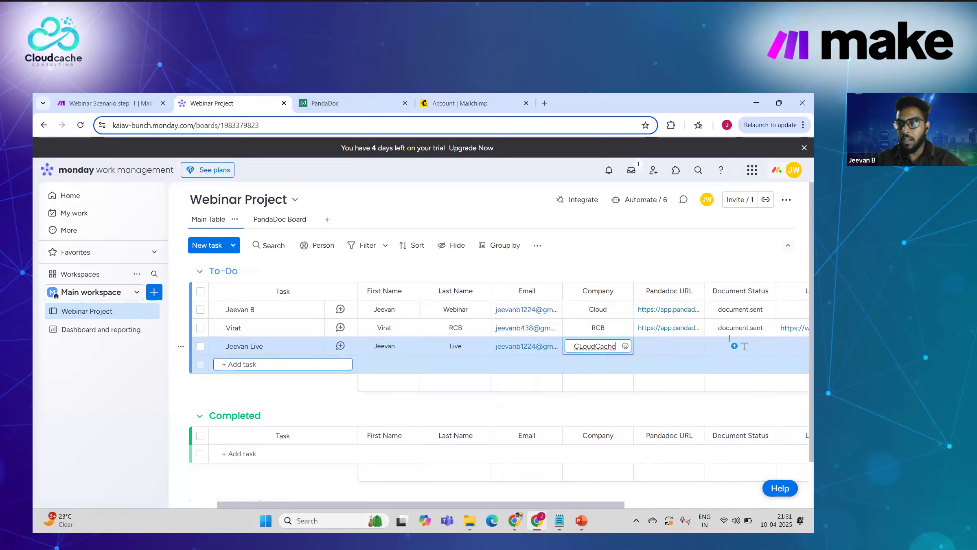
scroll(729, 338, "right", 3)
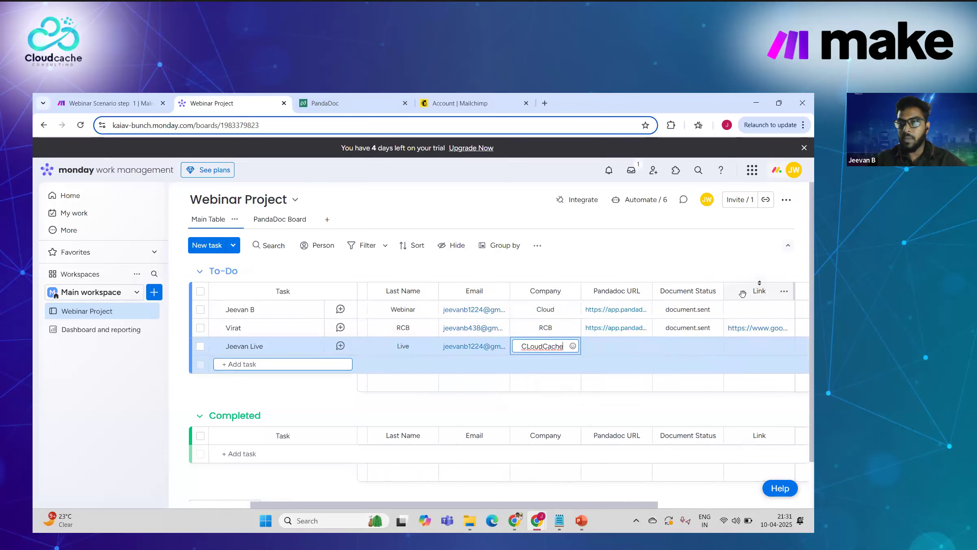
scroll(742, 292, "right", 2)
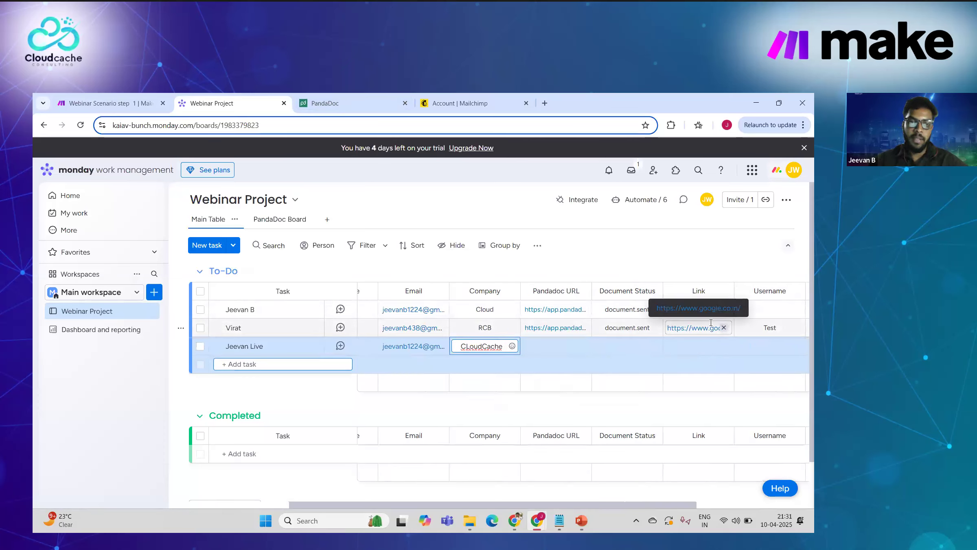
left_click(609, 256)
scroll(642, 302, "right", 3)
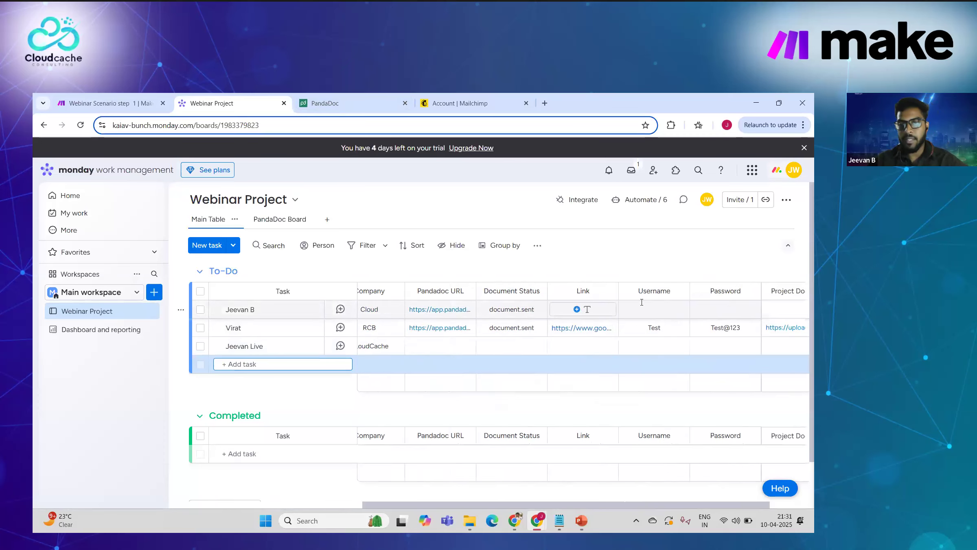
scroll(676, 291, "right", 2)
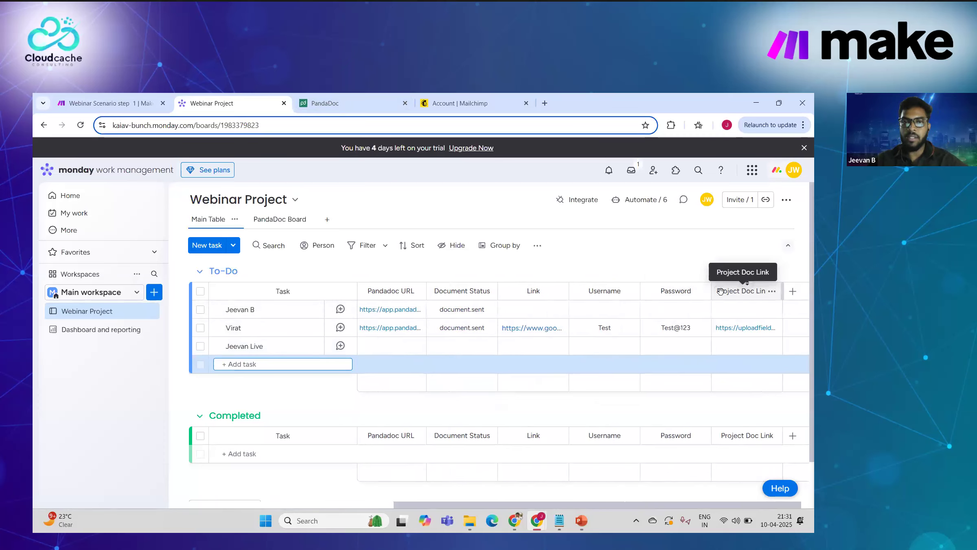
scroll(575, 338, "left", 3)
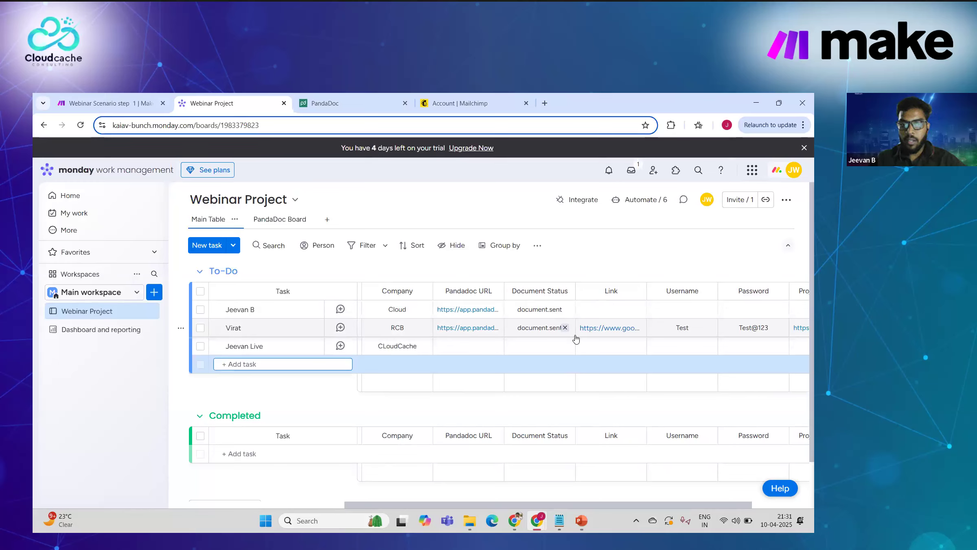
scroll(538, 339, "left", 8)
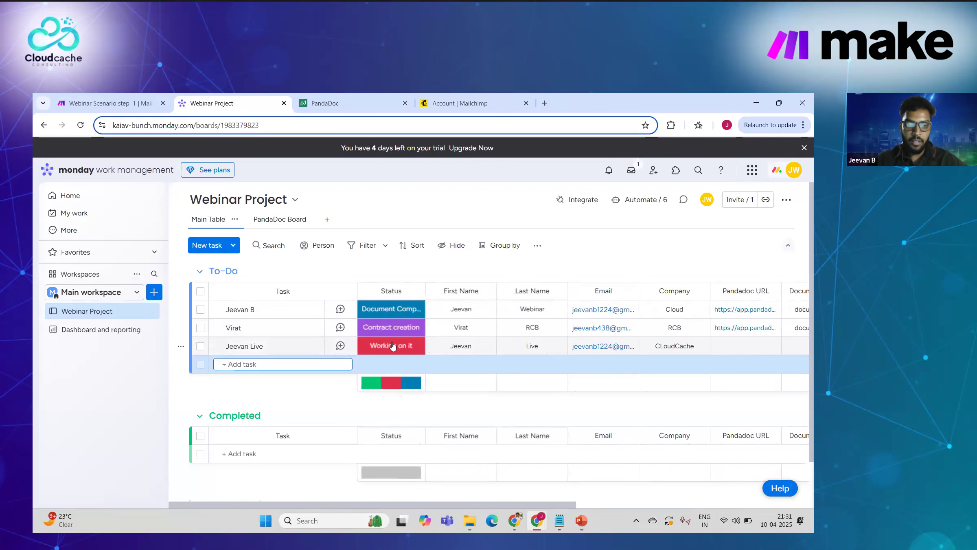
left_click(392, 344)
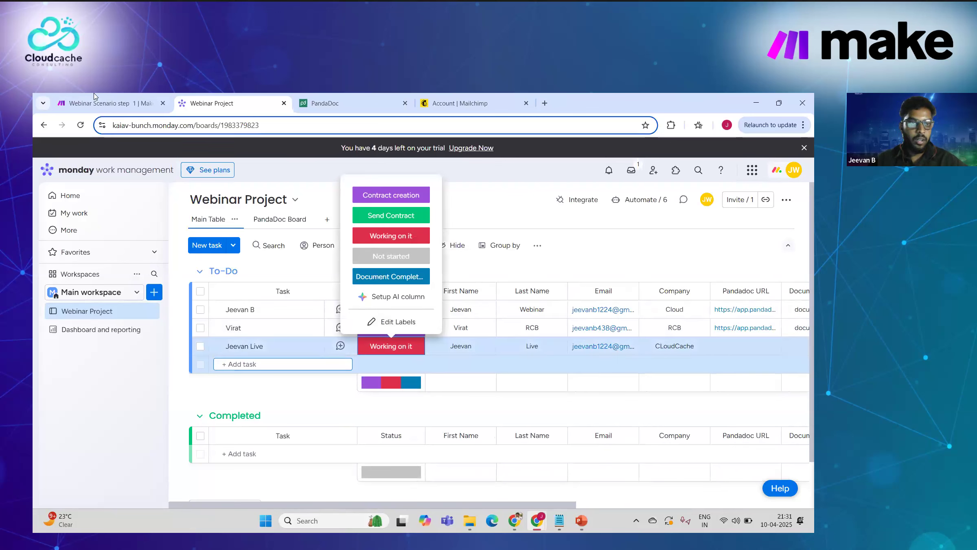
left_click(130, 109)
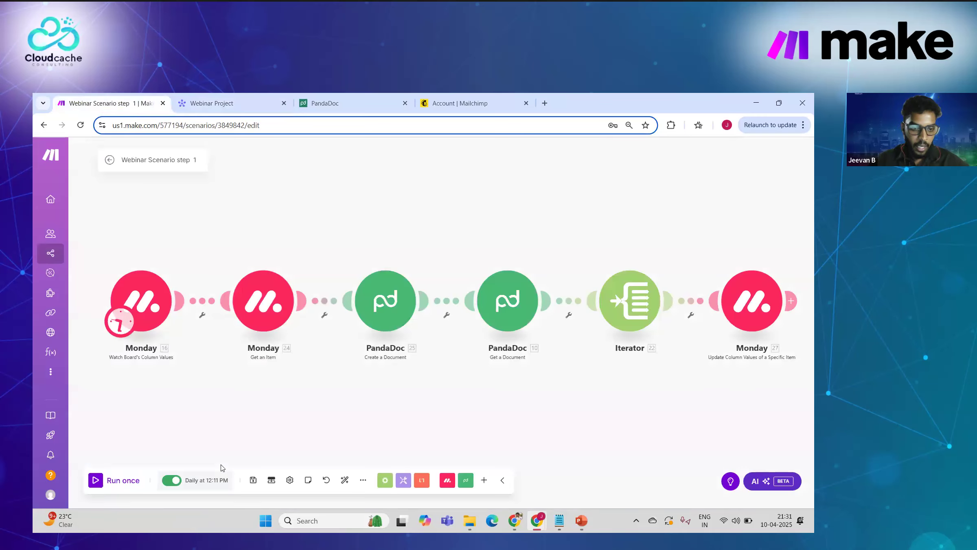
Step: Change Webinar Scenario step 1's schedule from daily at 12:11 PM to Immediately and save the scenario
left_click(202, 484)
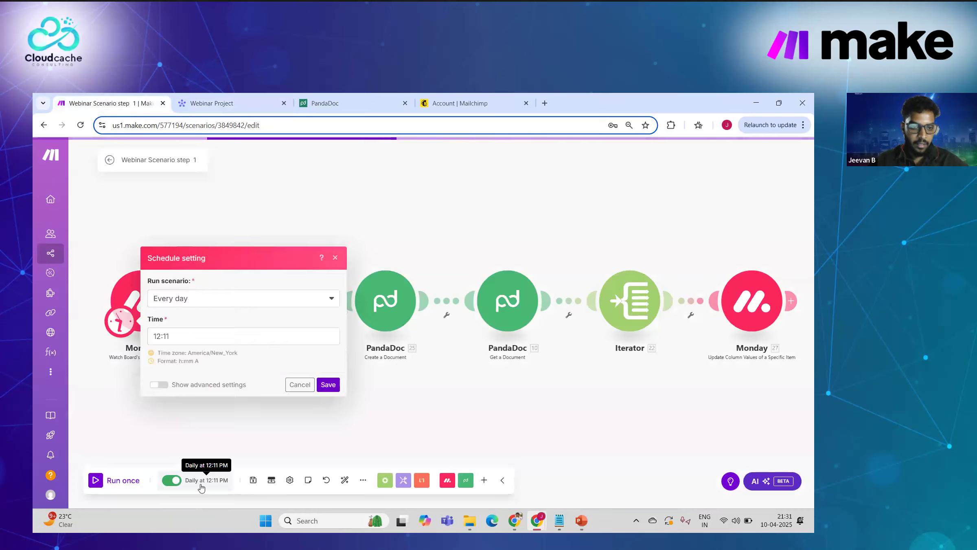
left_click(206, 298)
left_click(199, 314)
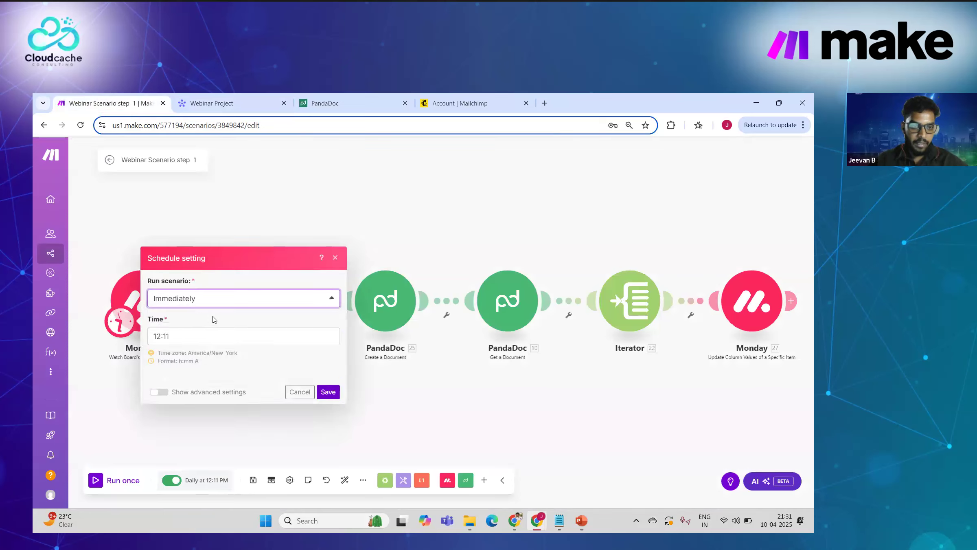
left_click(328, 354)
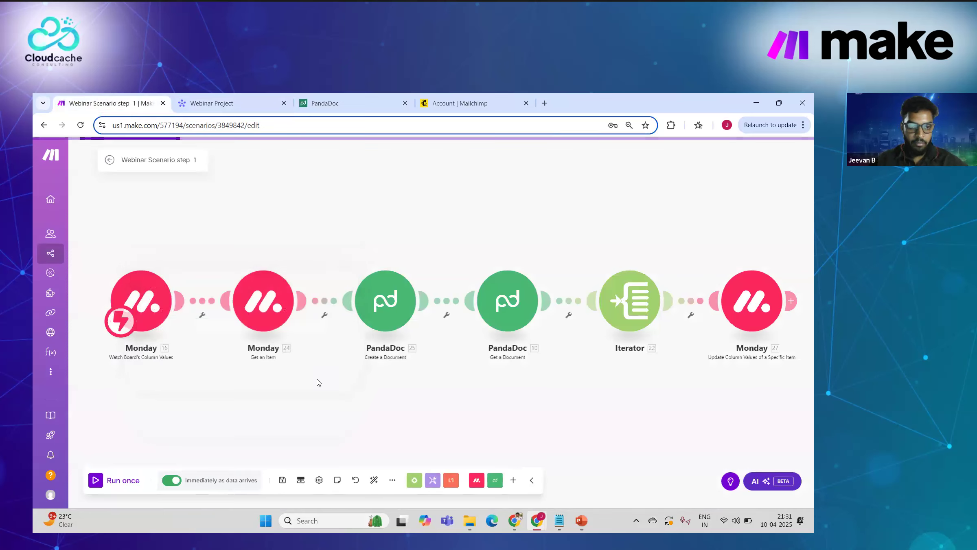
left_click(284, 481)
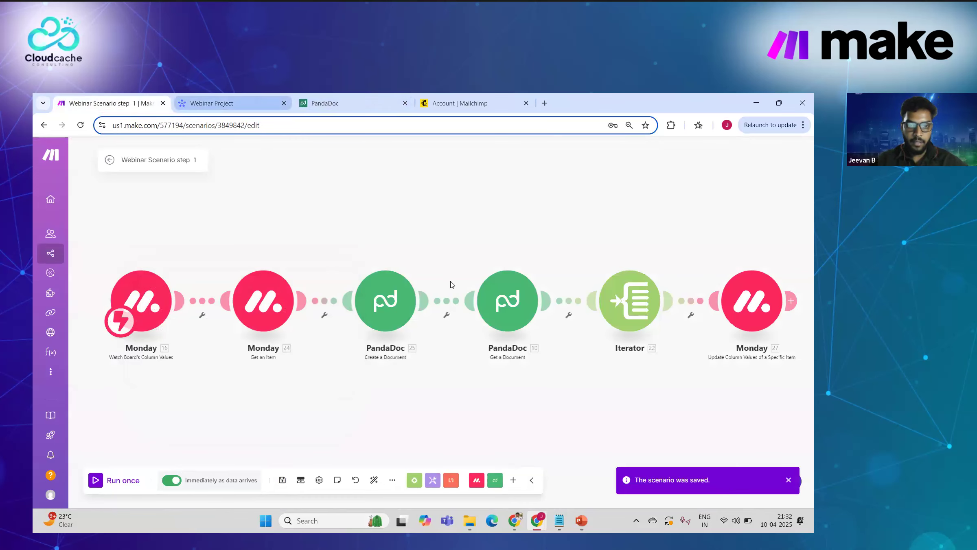
left_click(233, 103)
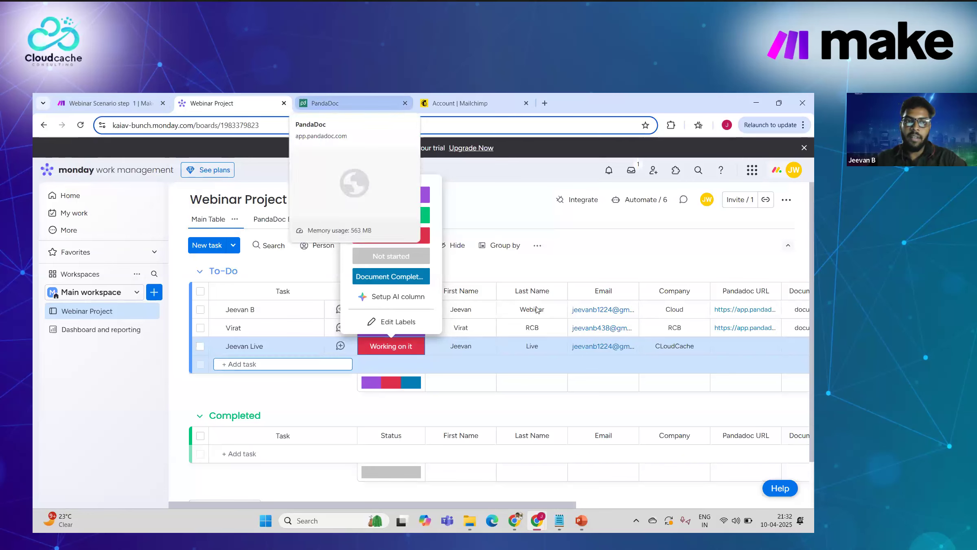
Step: Open the Project Proposal Document (Webinar) template in PandaDoc and scroll through its pages to the cover
scroll(721, 357, "right", 2)
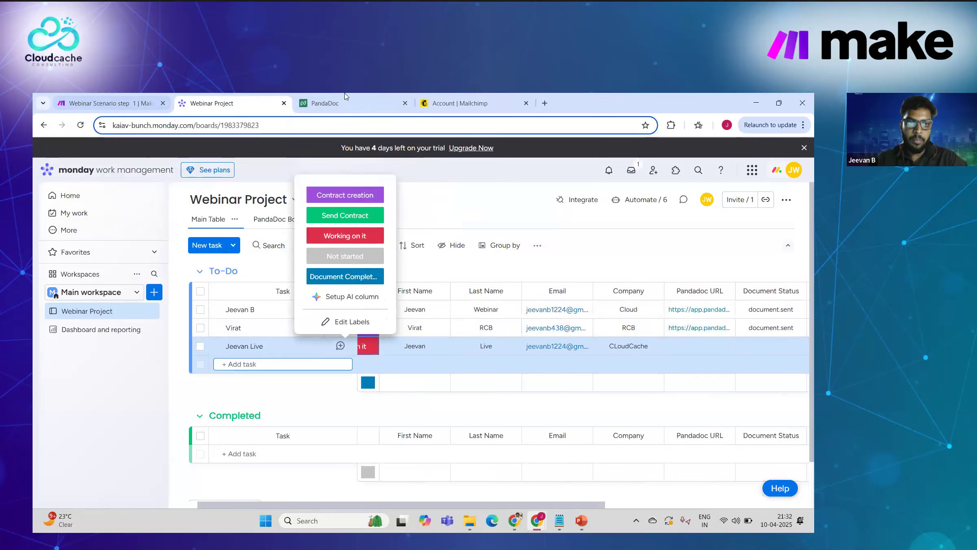
key("ctrl+Tab")
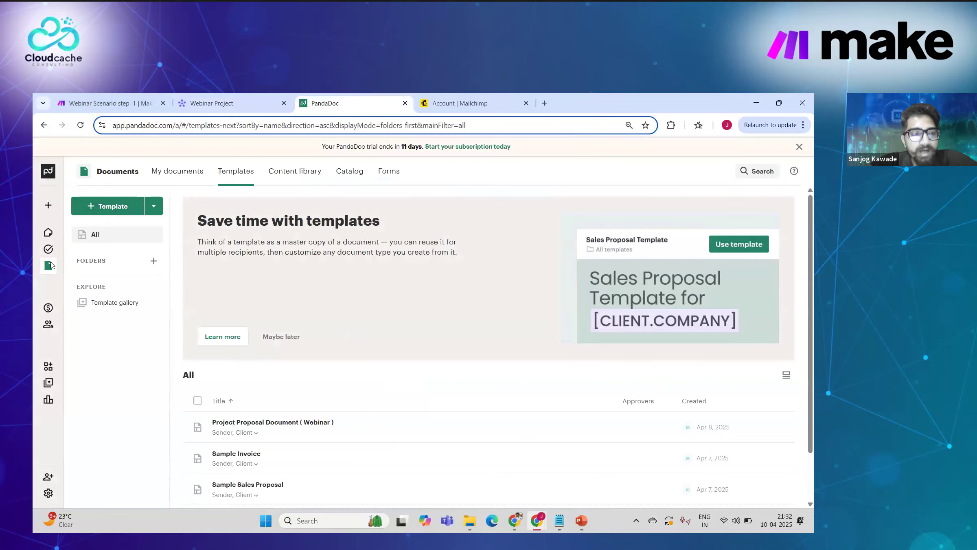
mouse_move(74, 299)
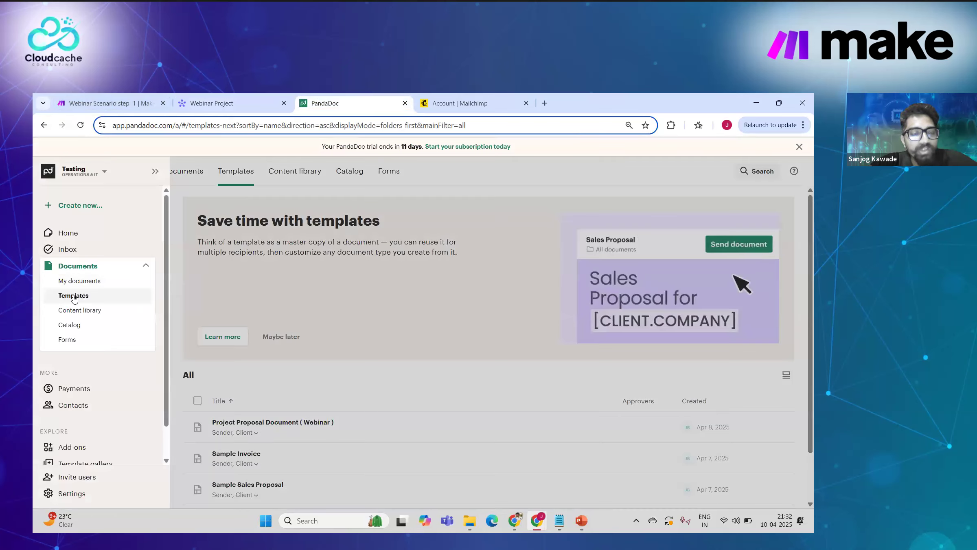
scroll(302, 398, "down", 1)
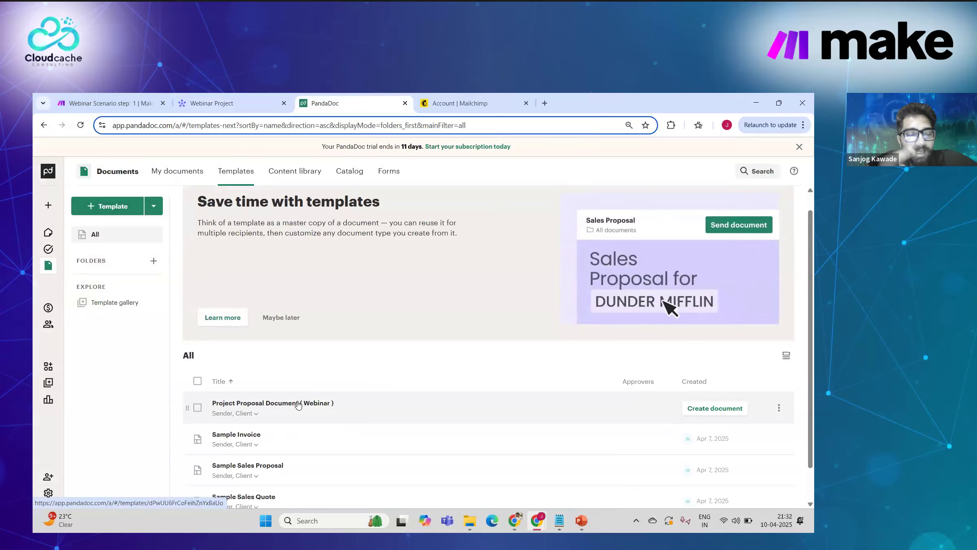
left_click(298, 404)
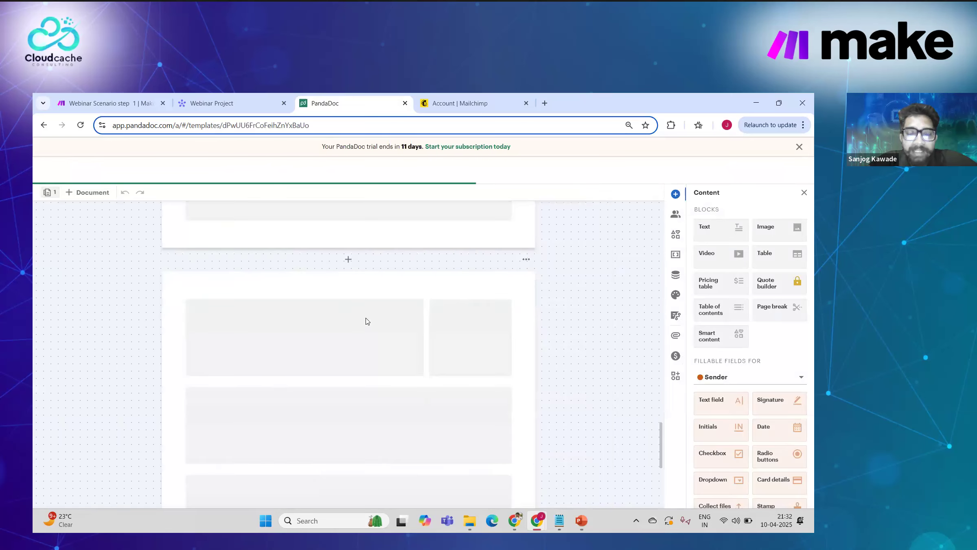
scroll(366, 318, "up", 20)
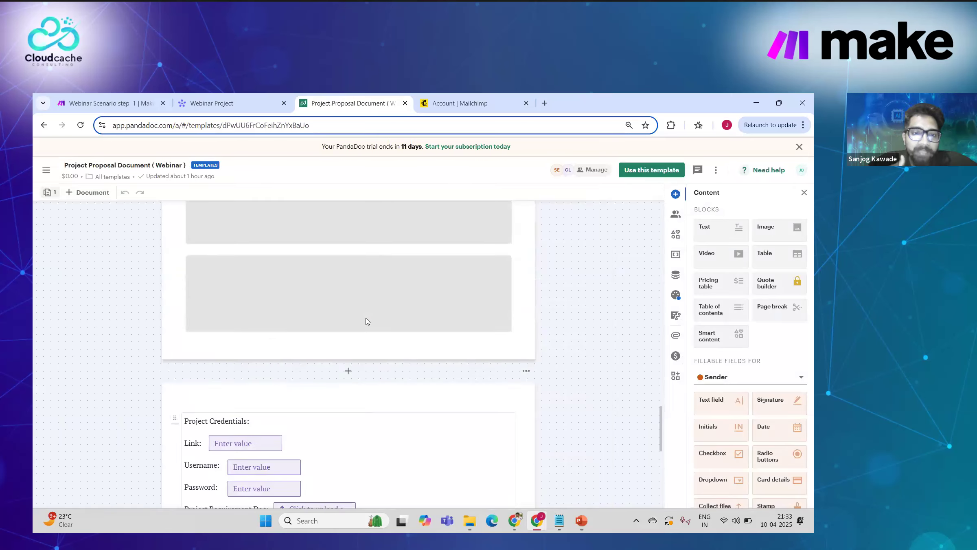
scroll(365, 317, "down", 3)
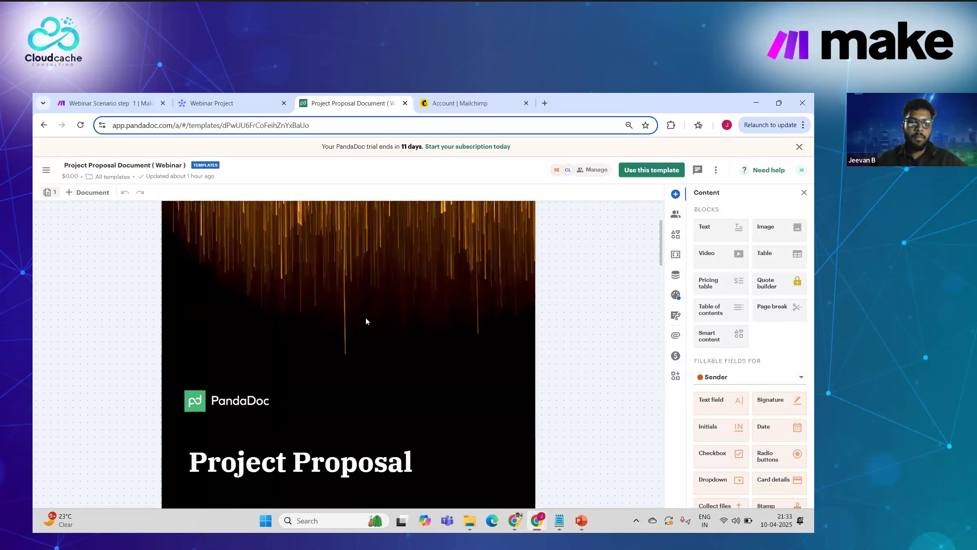
scroll(327, 382, "down", 2)
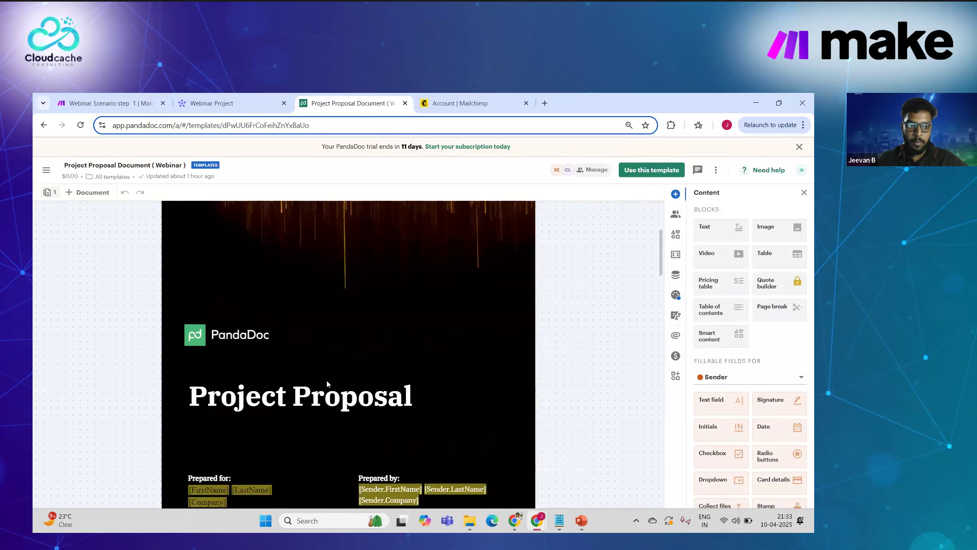
scroll(326, 382, "up", 1)
scroll(326, 381, "up", 4)
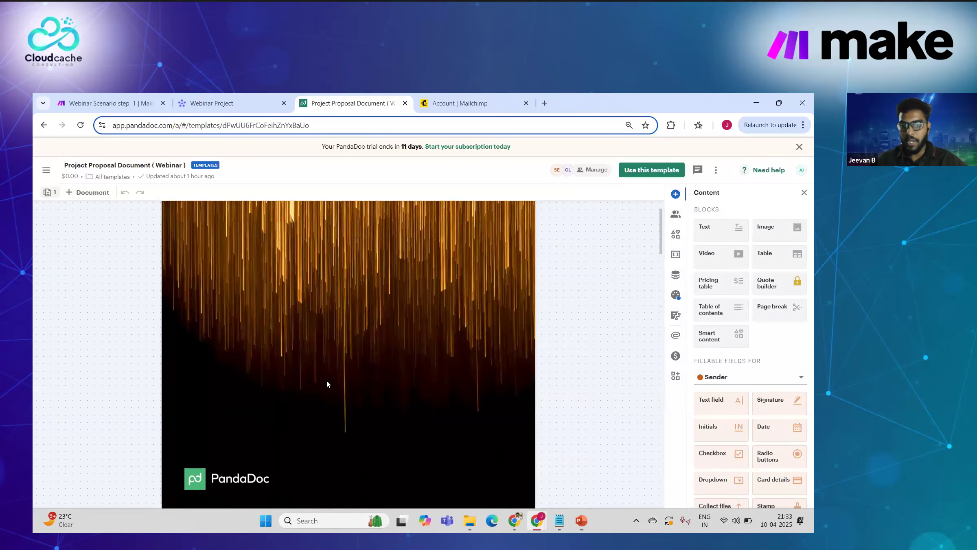
scroll(327, 381, "down", 3)
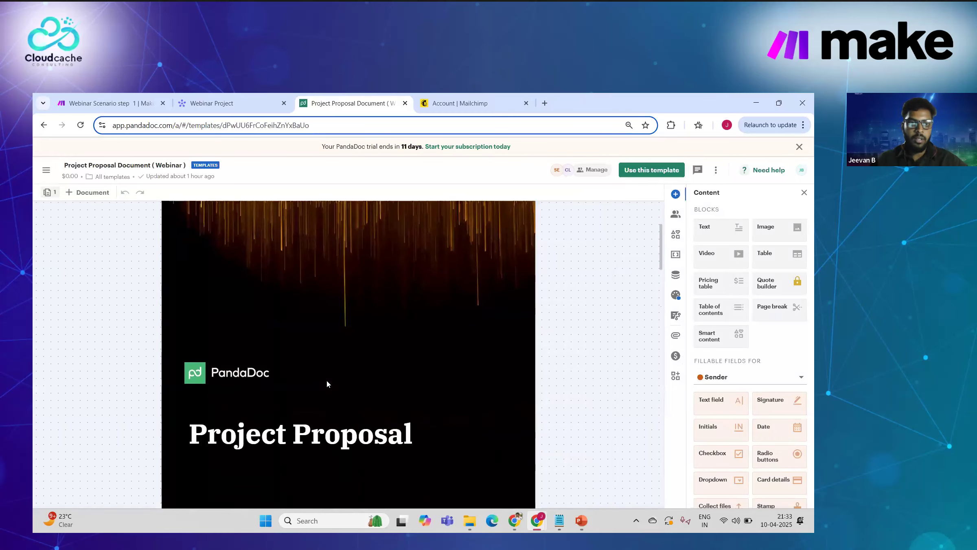
left_click(219, 98)
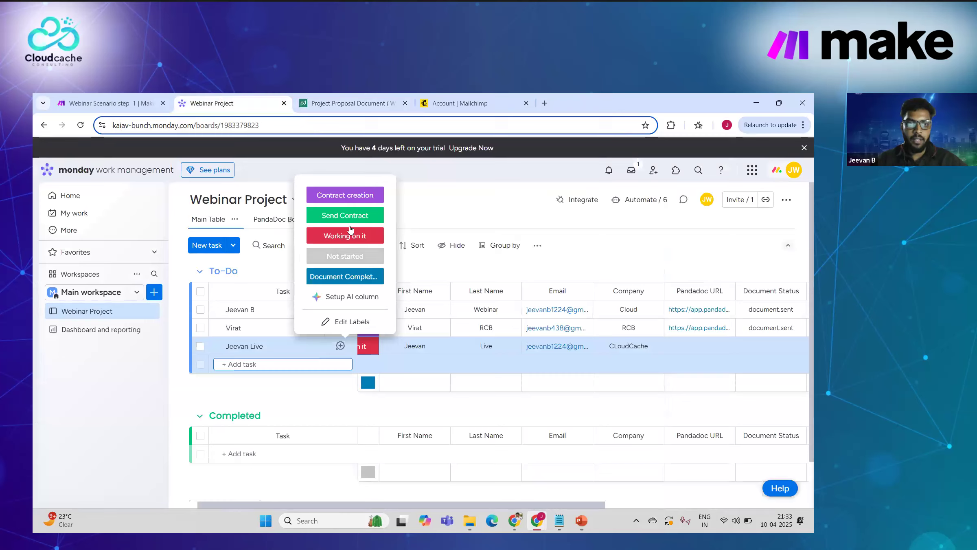
Step: Set the third task's status to Contract creation and check its new Pandadoc URL and document.sent status
left_click(361, 196)
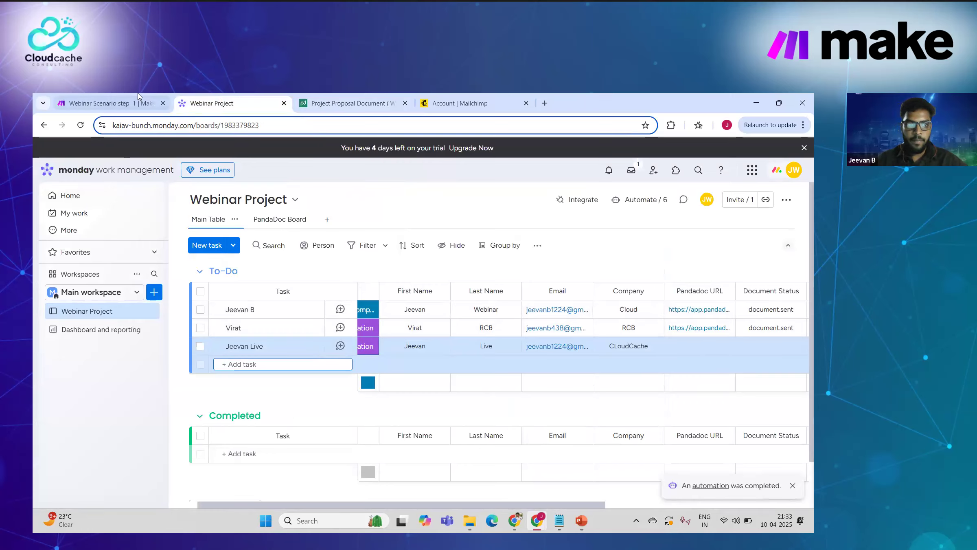
left_click(110, 103)
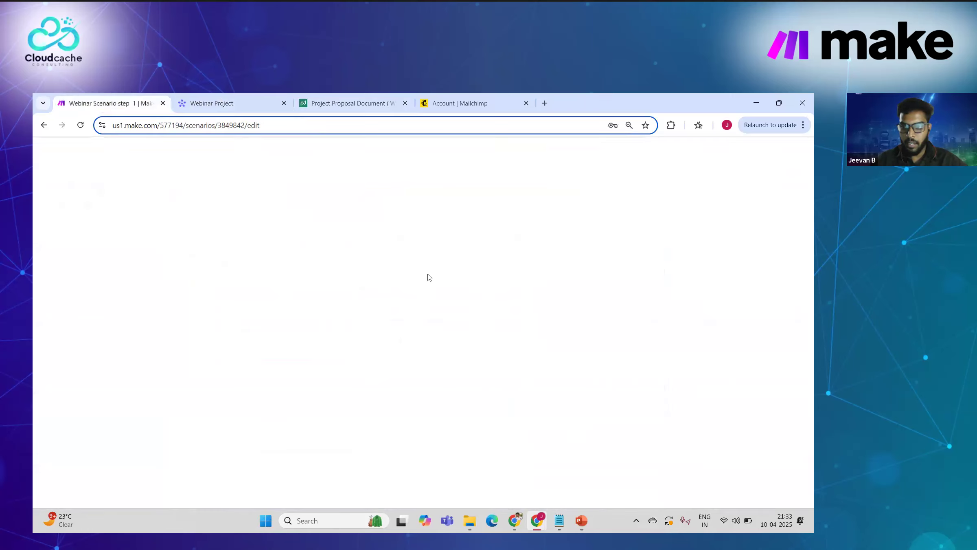
left_click(253, 97)
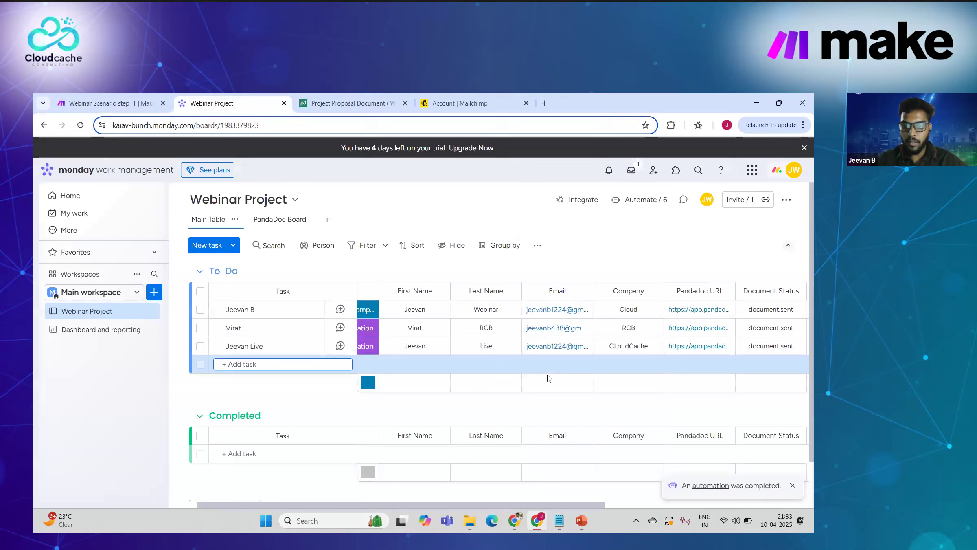
scroll(659, 346, "right", 3)
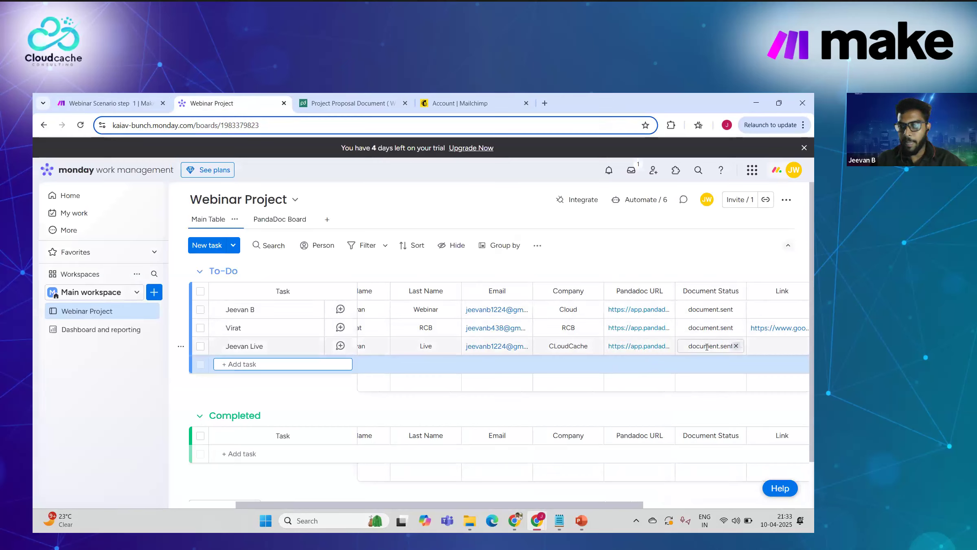
scroll(707, 347, "right", 2)
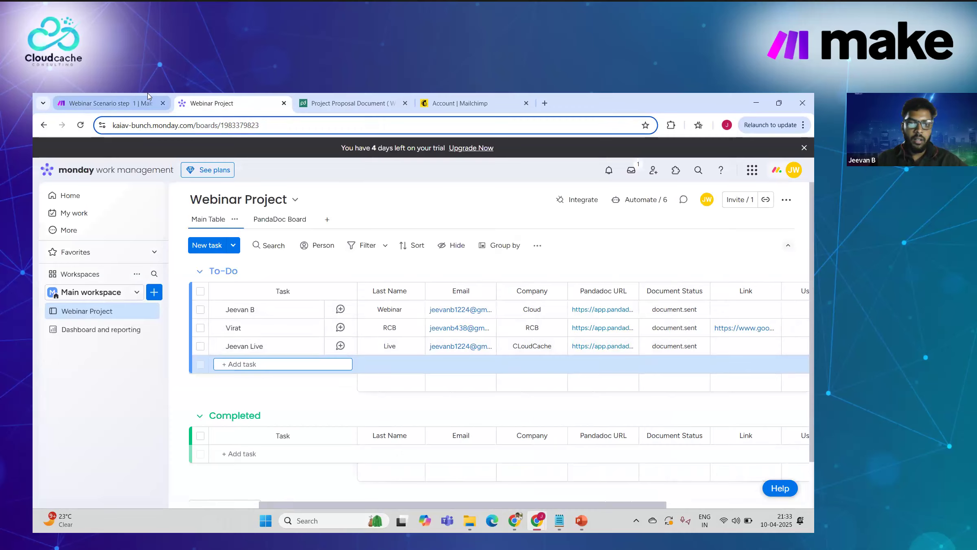
left_click(105, 103)
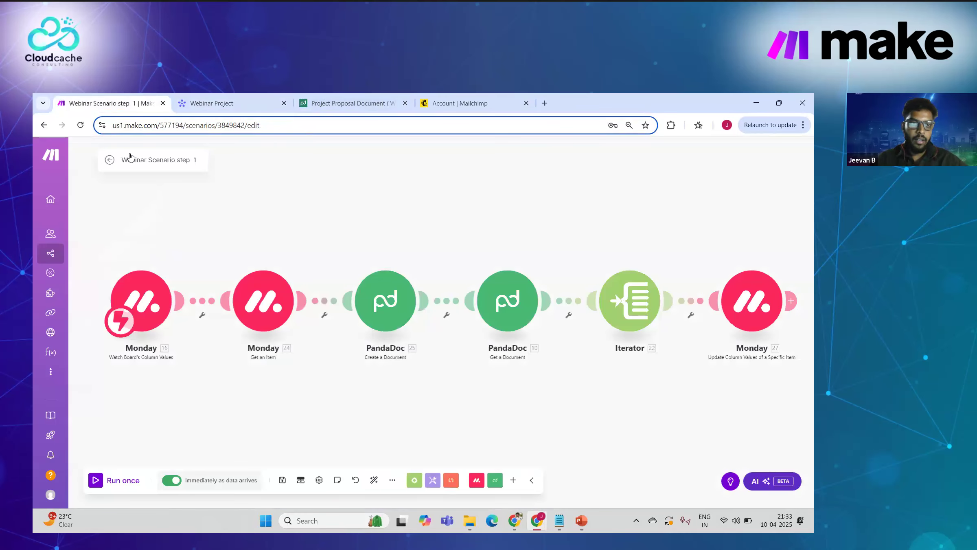
Step: Open PandaDoc's My documents list to confirm the Webinar Template documents show as Sent
left_click(312, 103)
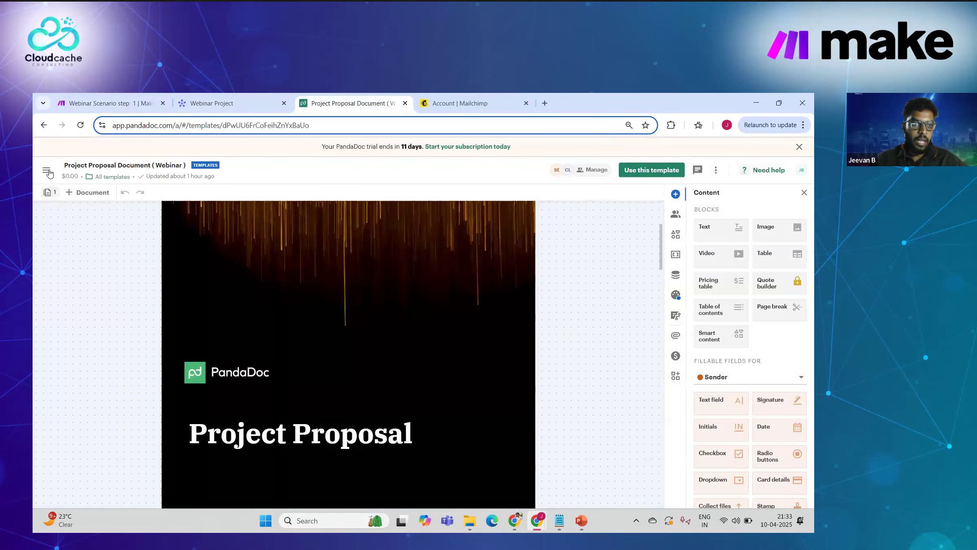
left_click(72, 284)
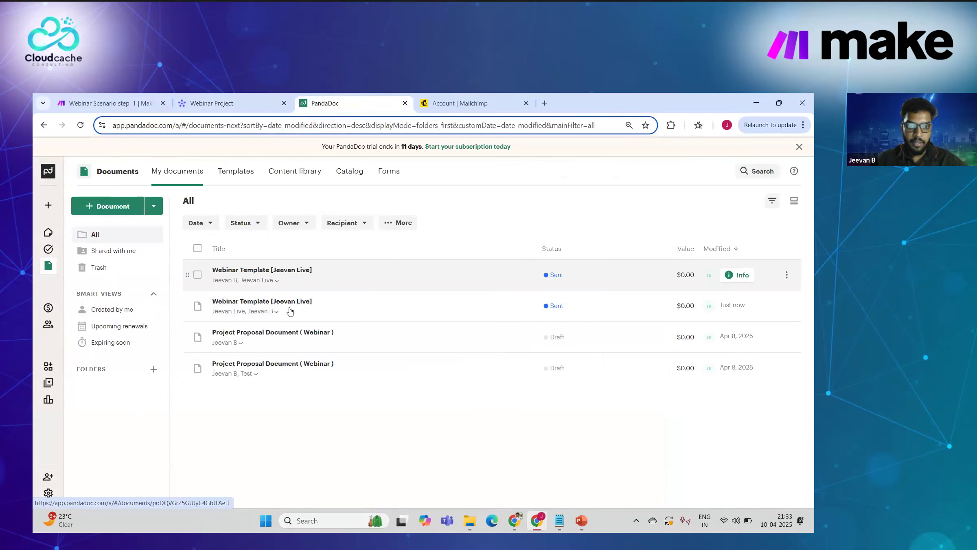
left_click(114, 100)
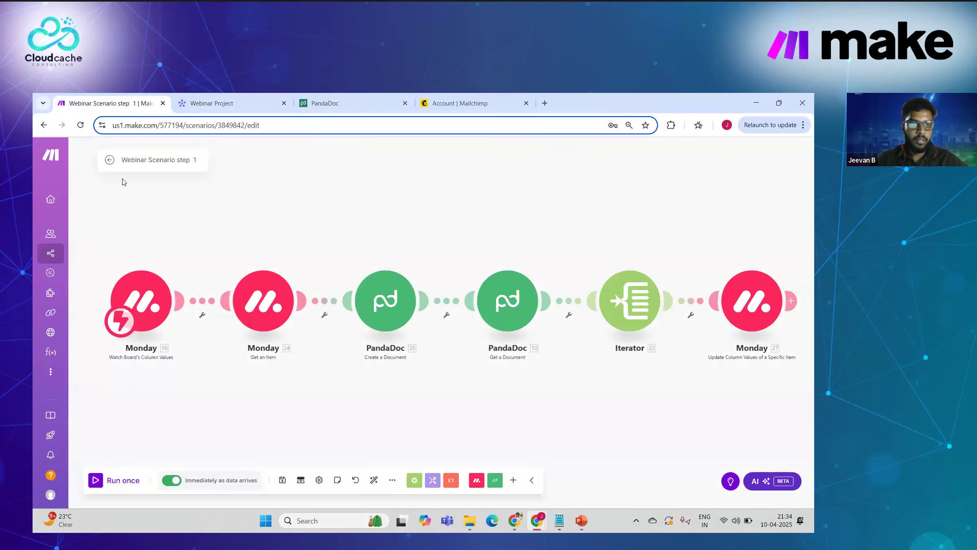
Step: Go back to the scenarios list and open Webinar Scenario step 2
left_click(108, 161)
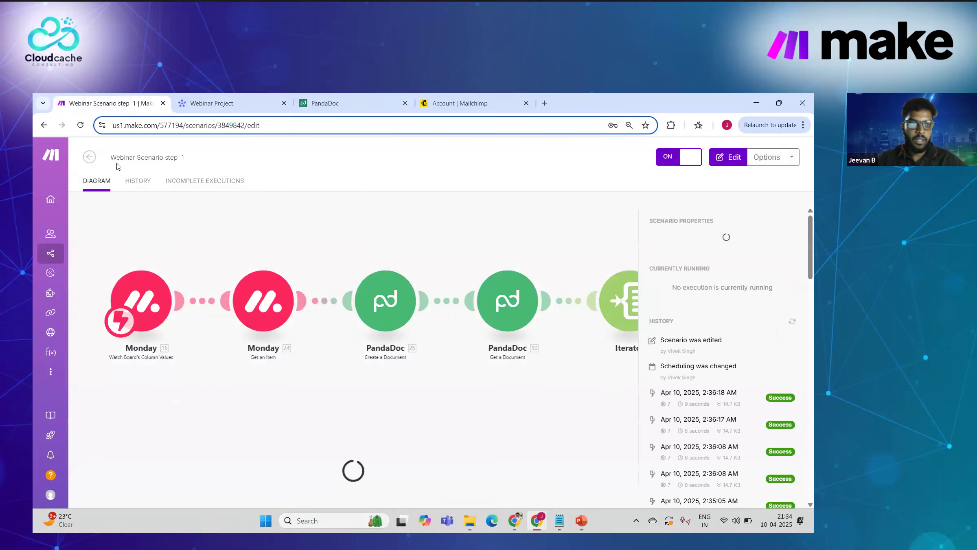
left_click(89, 157)
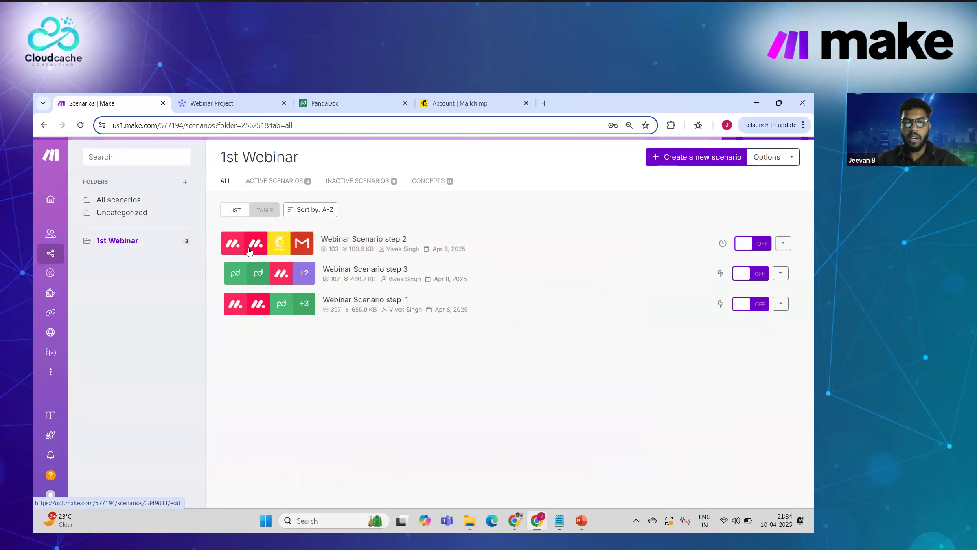
left_click(364, 250)
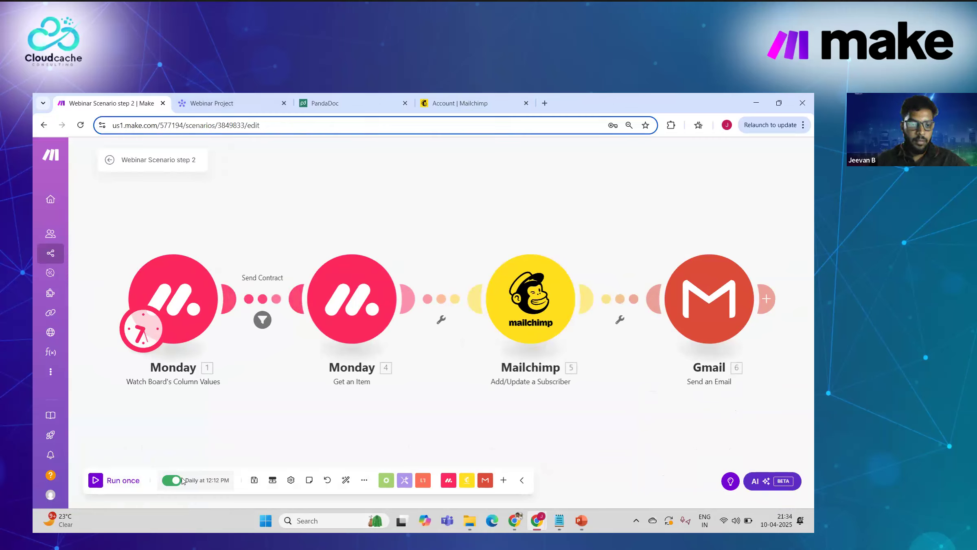
Step: Switch step 2's trigger schedule from daily at 12:12 PM to Immediately and save the scenario
left_click(149, 331)
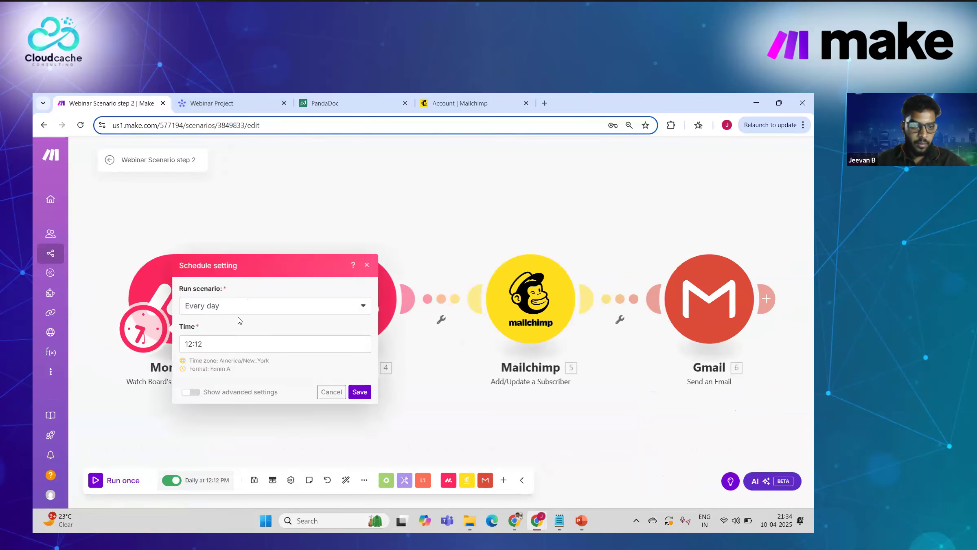
left_click(237, 305)
left_click(232, 321)
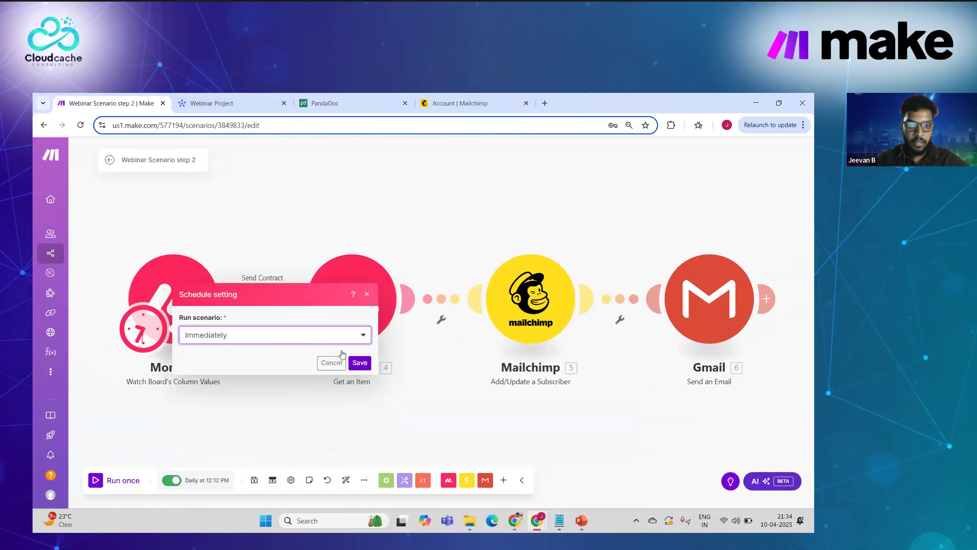
left_click(357, 365)
left_click(282, 480)
left_click(241, 98)
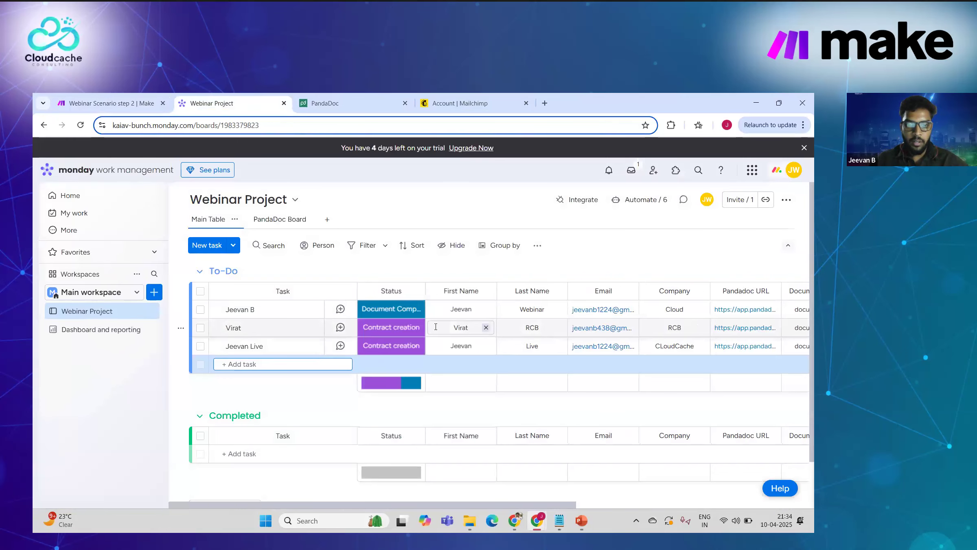
Step: Set the third task's status to Send Contract and check the step 2 scenario in Make
left_click(399, 349)
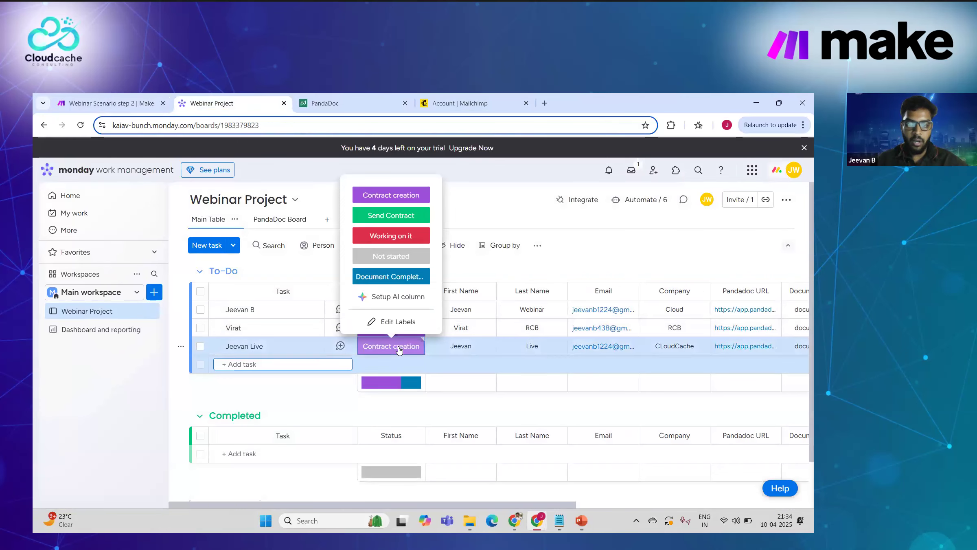
left_click(398, 218)
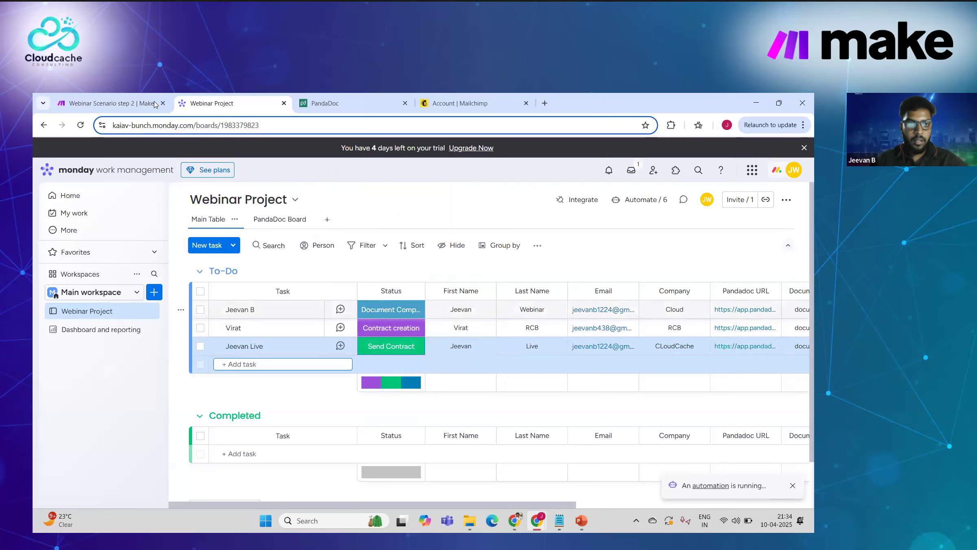
left_click(110, 103)
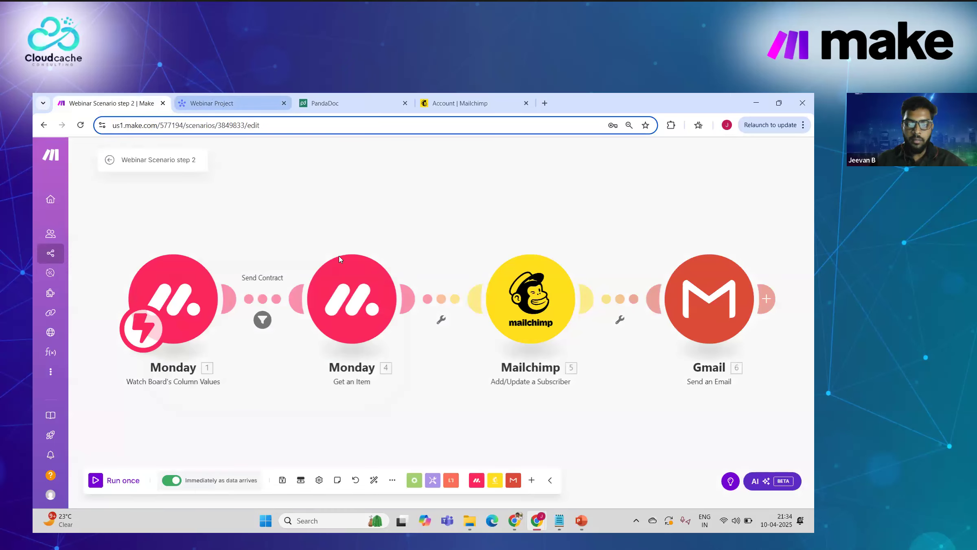
left_click(211, 103)
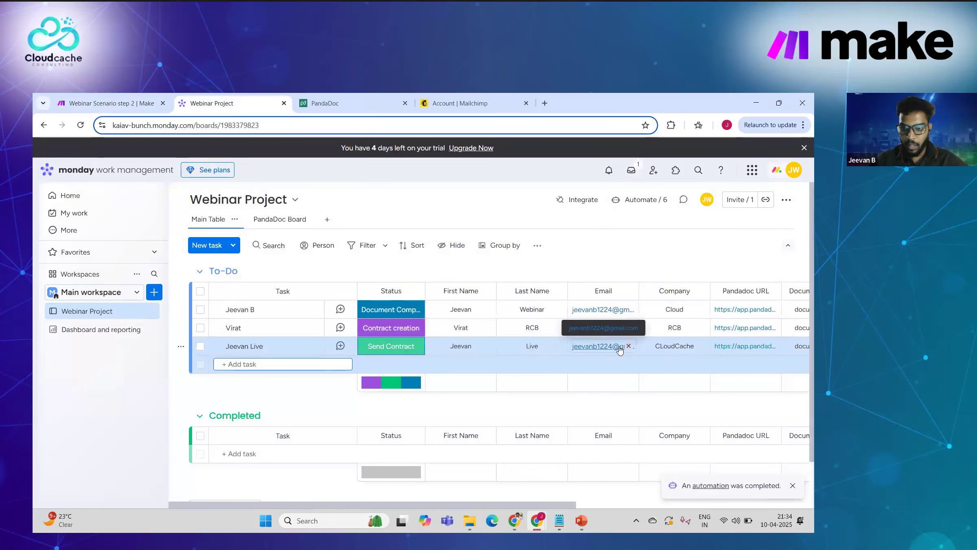
scroll(616, 368, "right", 2)
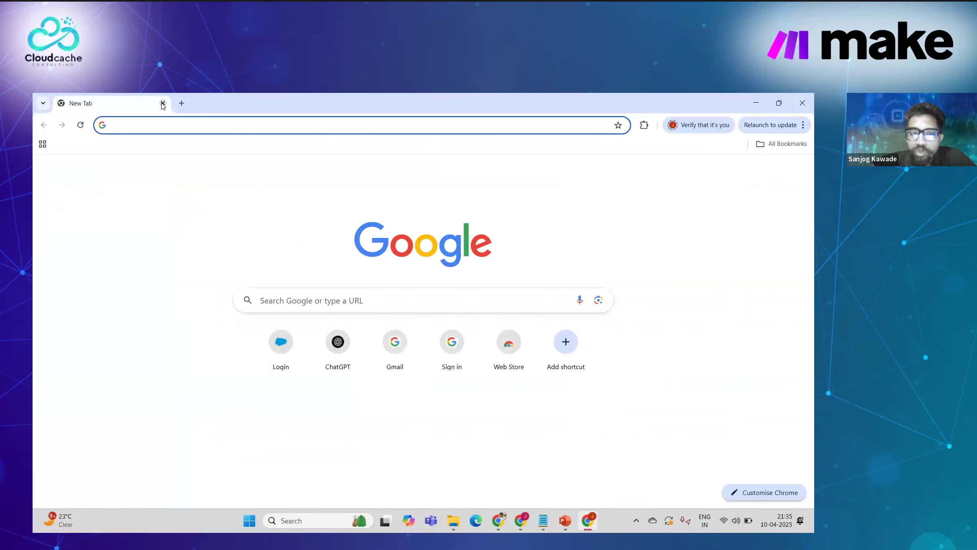
Step: Close the empty tab, search the web for Gmail and open it
left_click(163, 104)
left_click(727, 125)
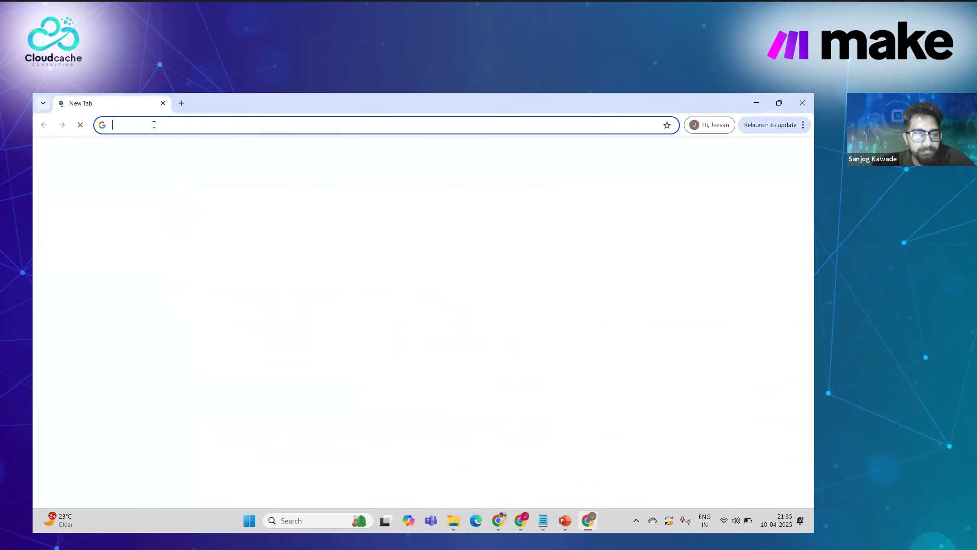
type("g")
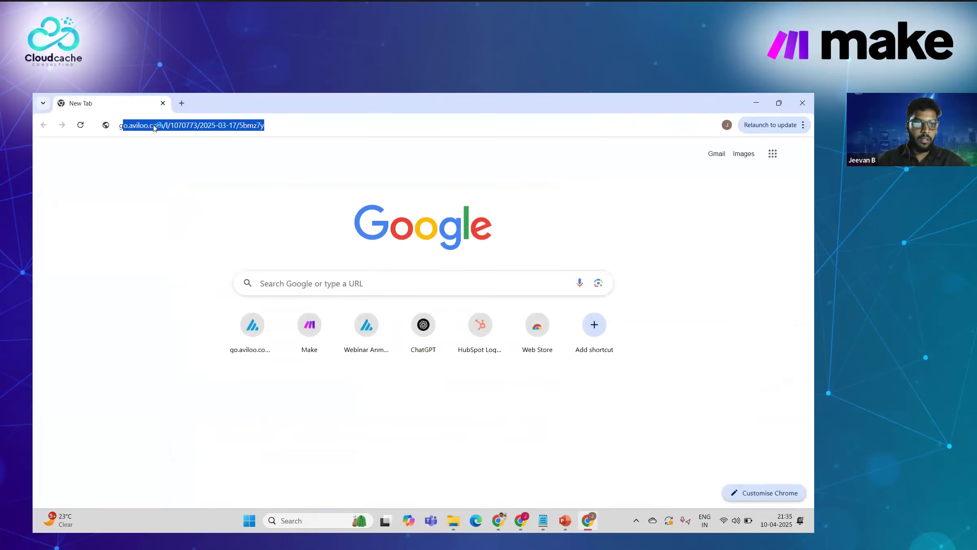
type("amil")
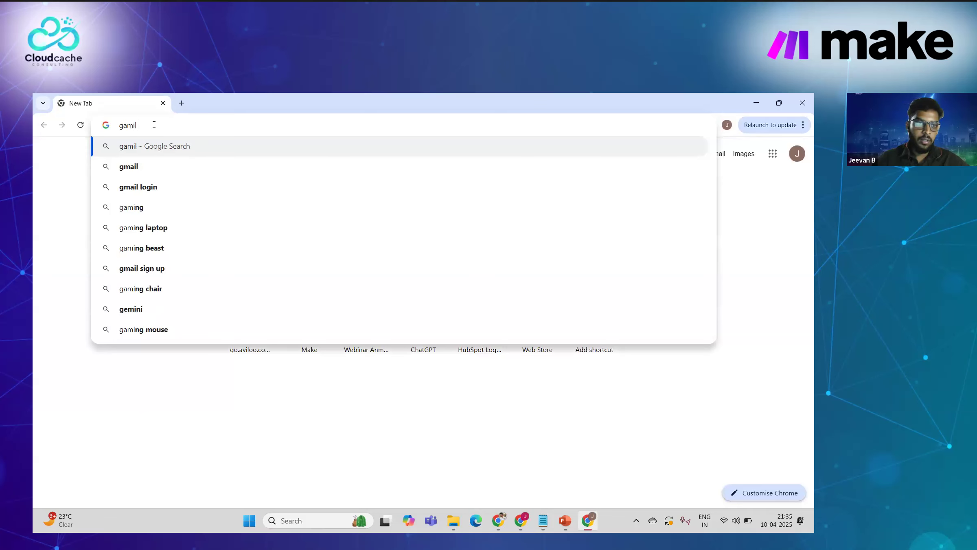
key("Return")
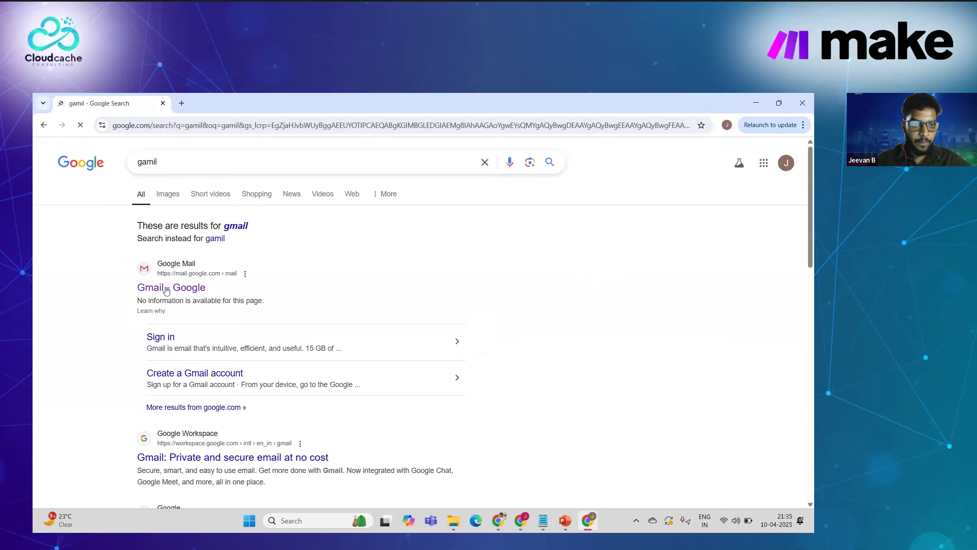
left_click(244, 272)
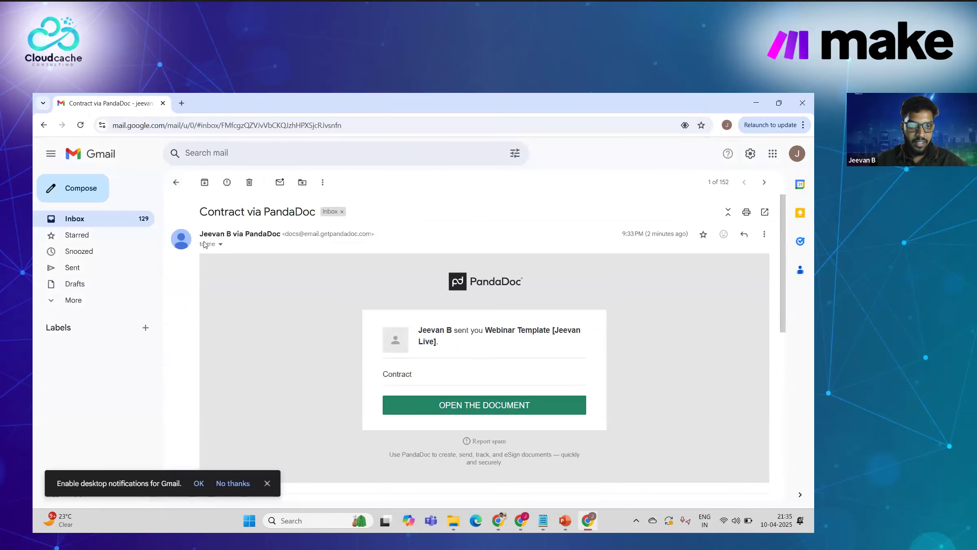
Step: Back in the inbox, open the Project Proposal Contract email and expand its trimmed content
left_click(176, 187)
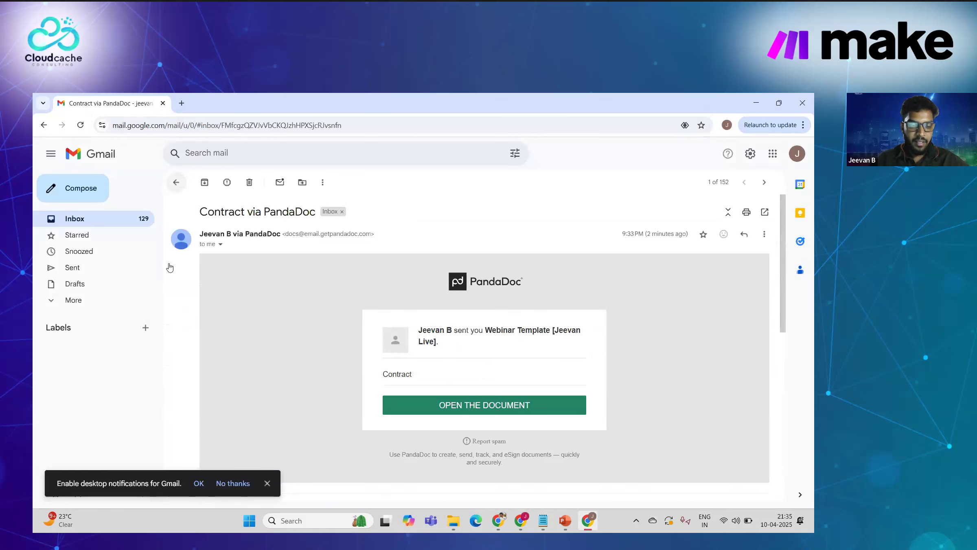
left_click(175, 182)
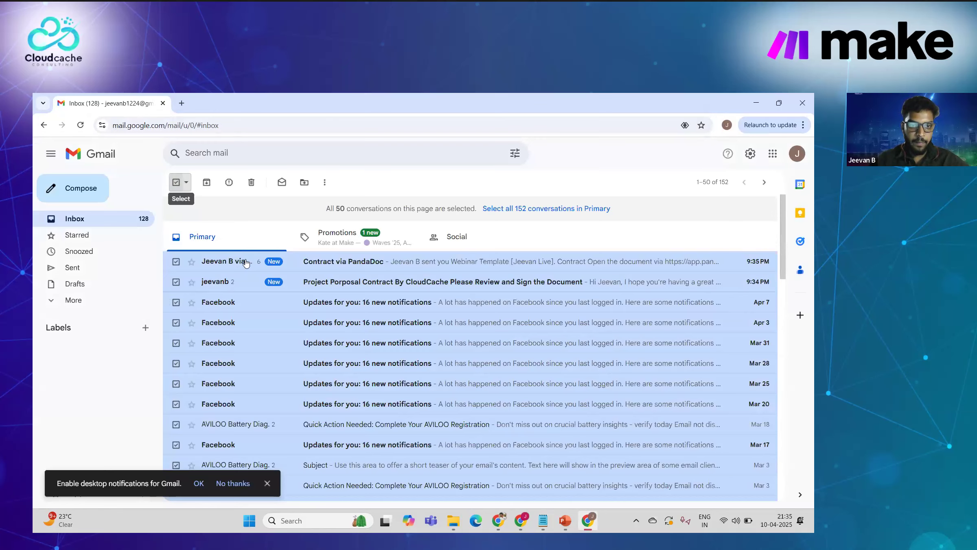
left_click(224, 281)
left_click(394, 247)
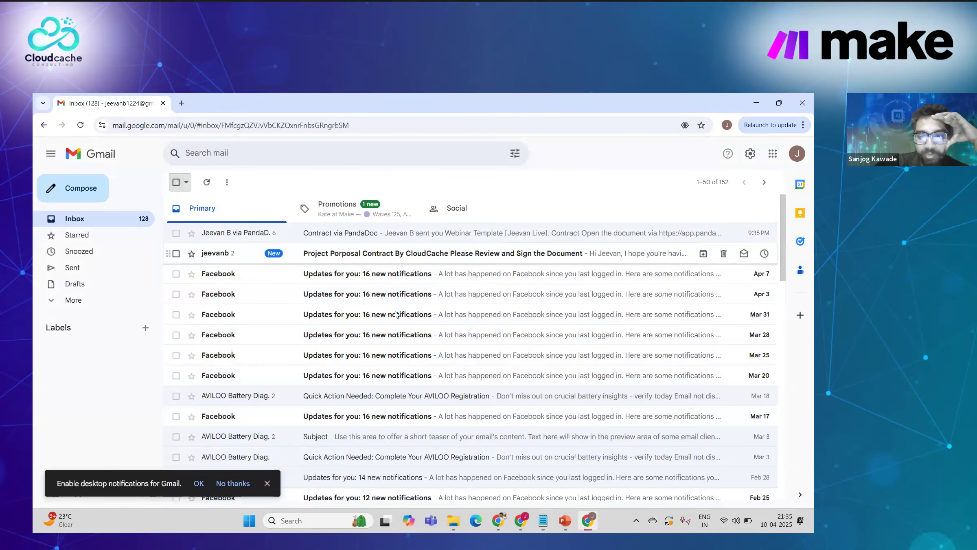
scroll(412, 323, "down", 5)
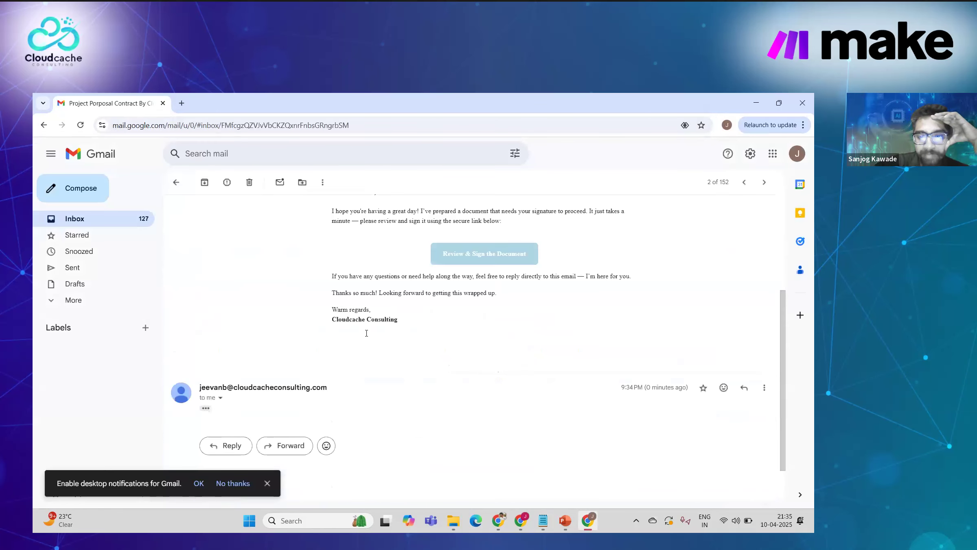
left_click(206, 408)
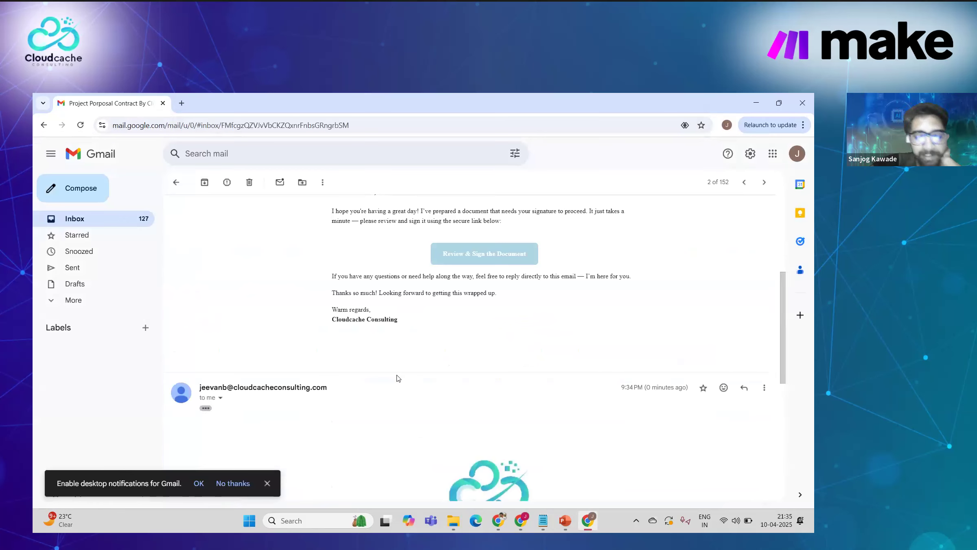
scroll(398, 379, "down", 5)
scroll(345, 271, "down", 1)
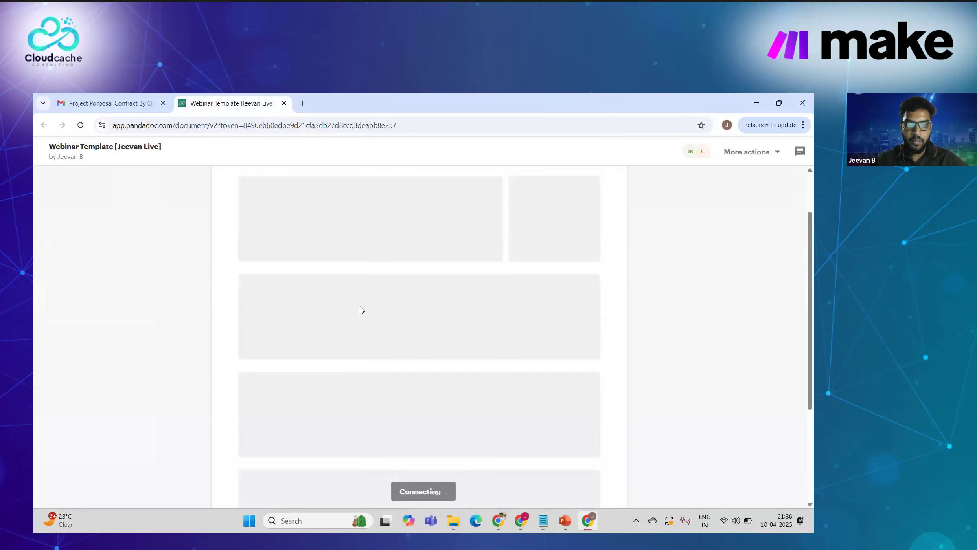
Step: Scroll down to the CLoudCache signature block and accept and apply the signature
scroll(361, 309, "down", 2)
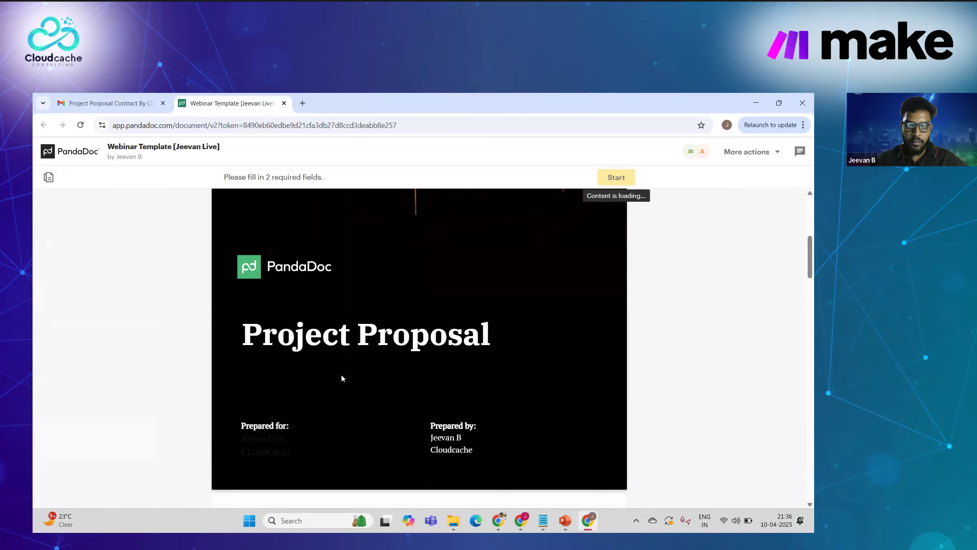
scroll(341, 378, "down", 1)
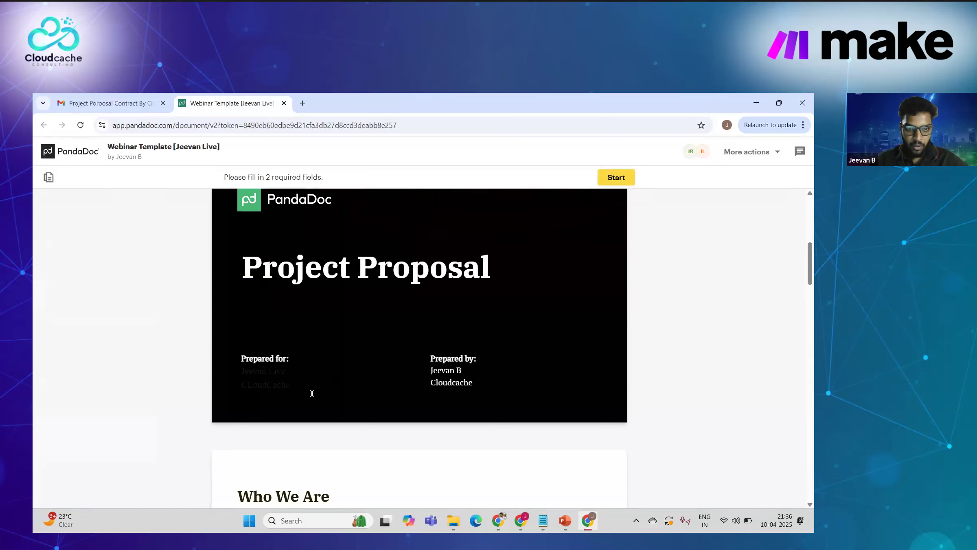
scroll(312, 394, "down", 2)
scroll(312, 394, "down", 5)
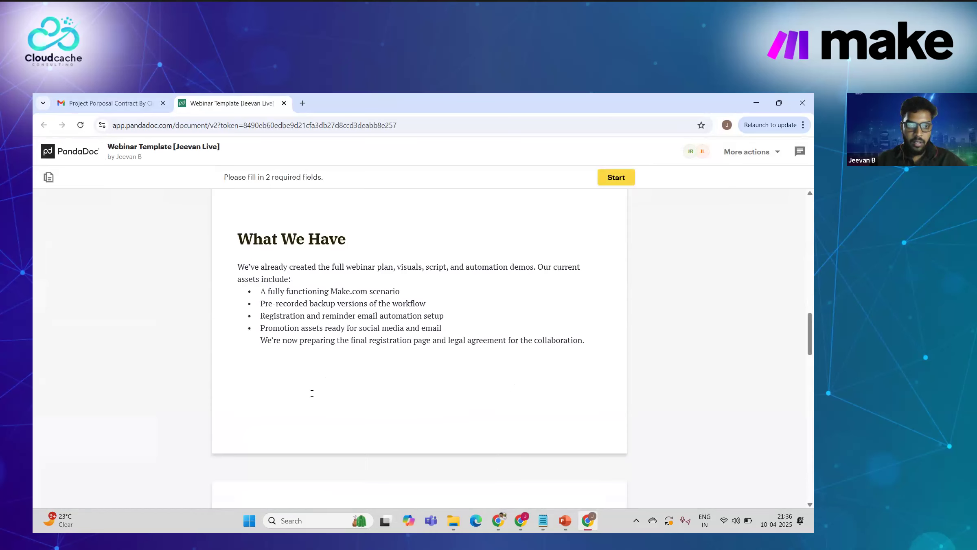
scroll(312, 393, "down", 3)
scroll(312, 394, "down", 4)
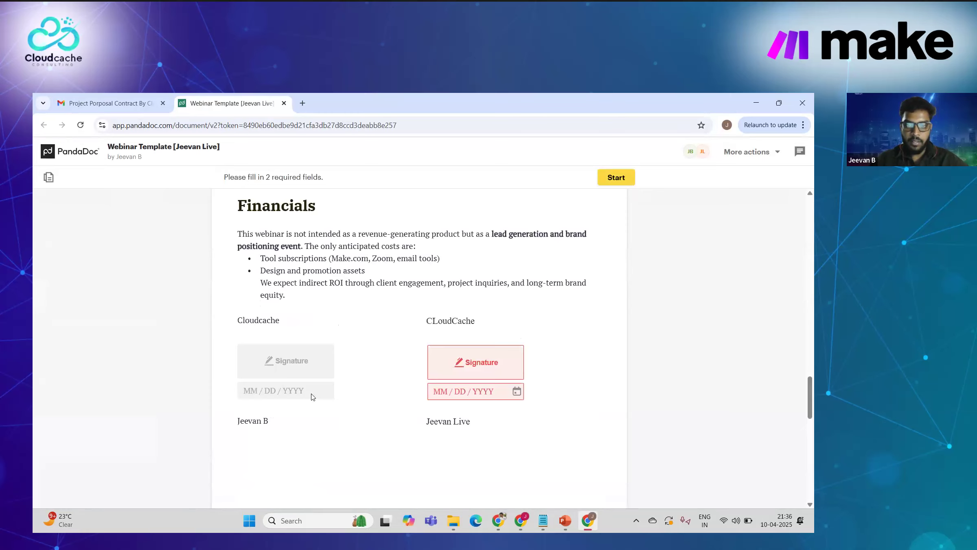
scroll(312, 396, "down", 1)
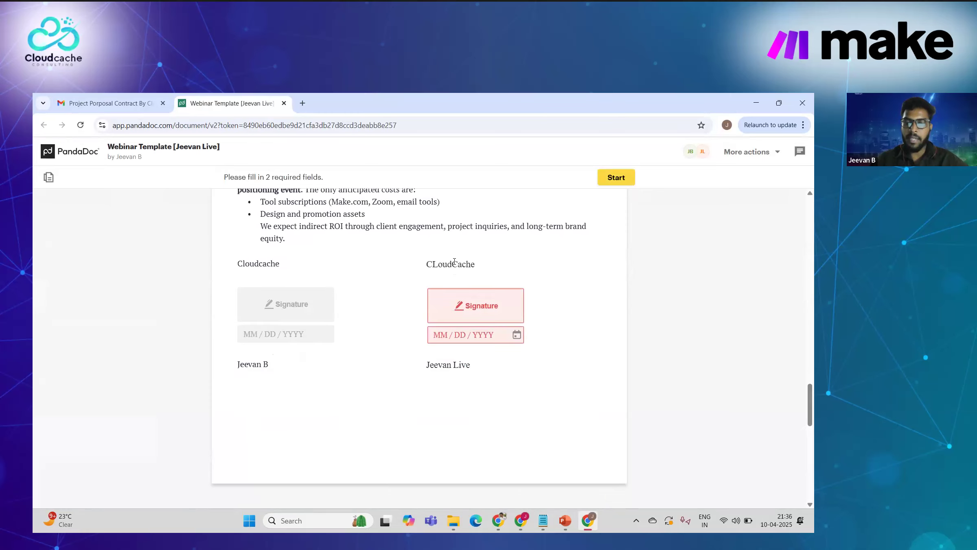
double_click(454, 263)
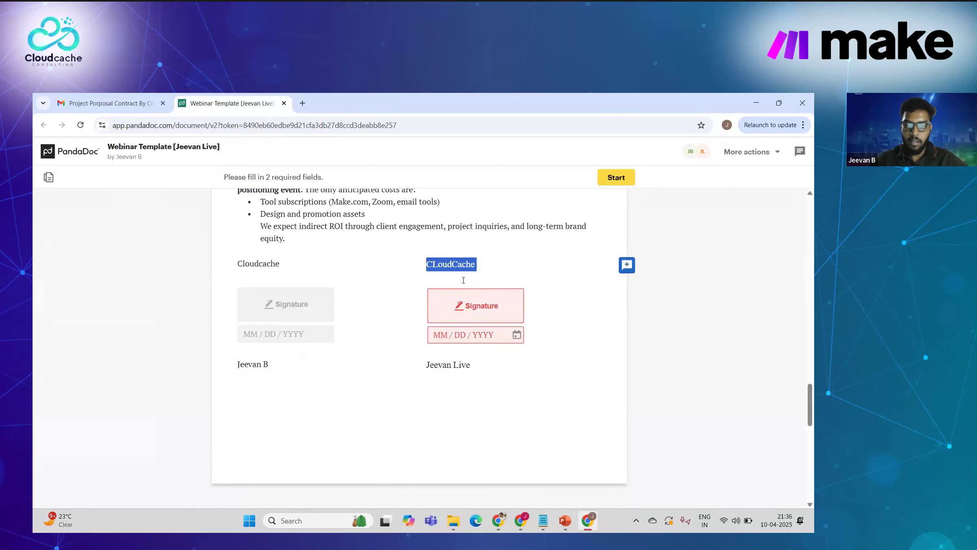
left_click(459, 314)
left_click(504, 432)
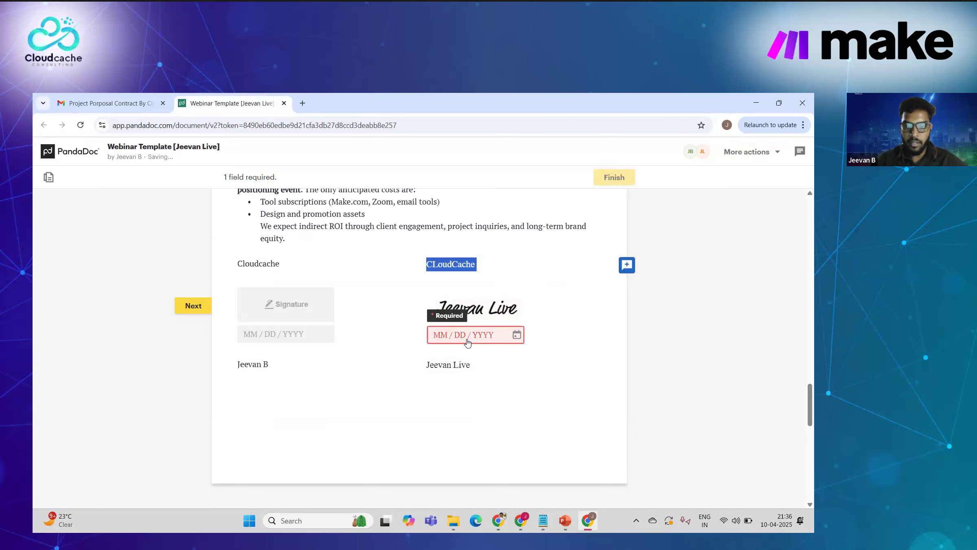
Step: Set the signing date to 04/10/2025 using the calendar
left_click(467, 341)
left_click(528, 272)
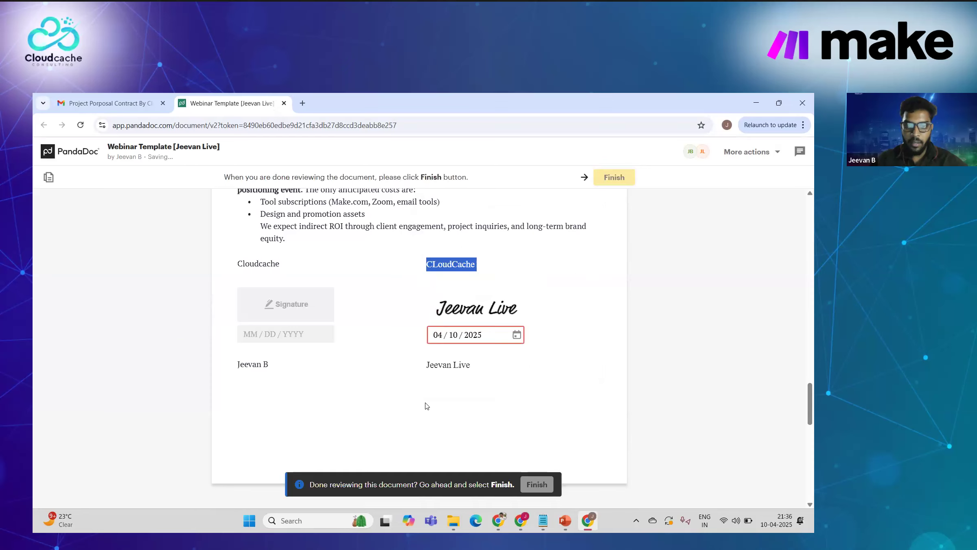
scroll(426, 403, "down", 5)
scroll(387, 366, "down", 1)
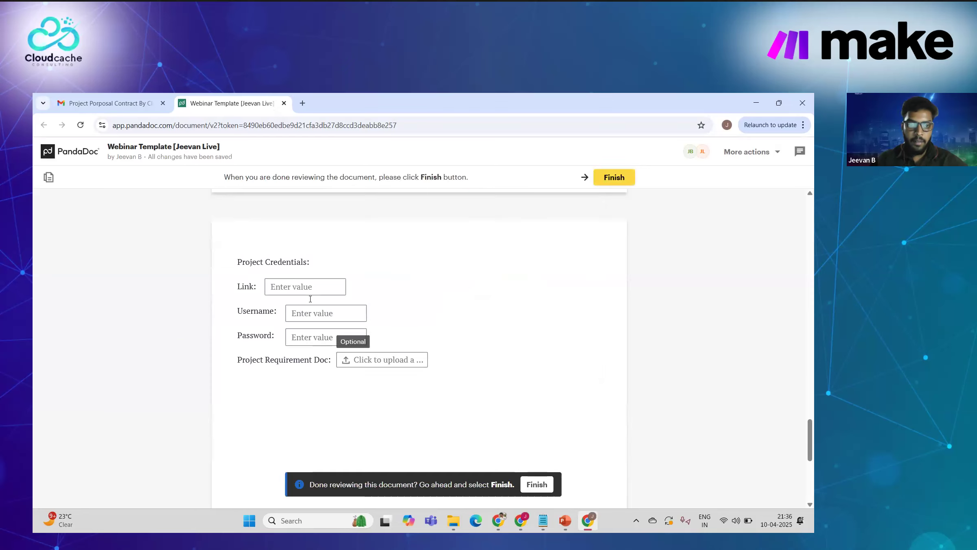
left_click(276, 282)
type("Www")
key("BackSpace")
key("BackSpace")
key("BackSpace")
type("ww")
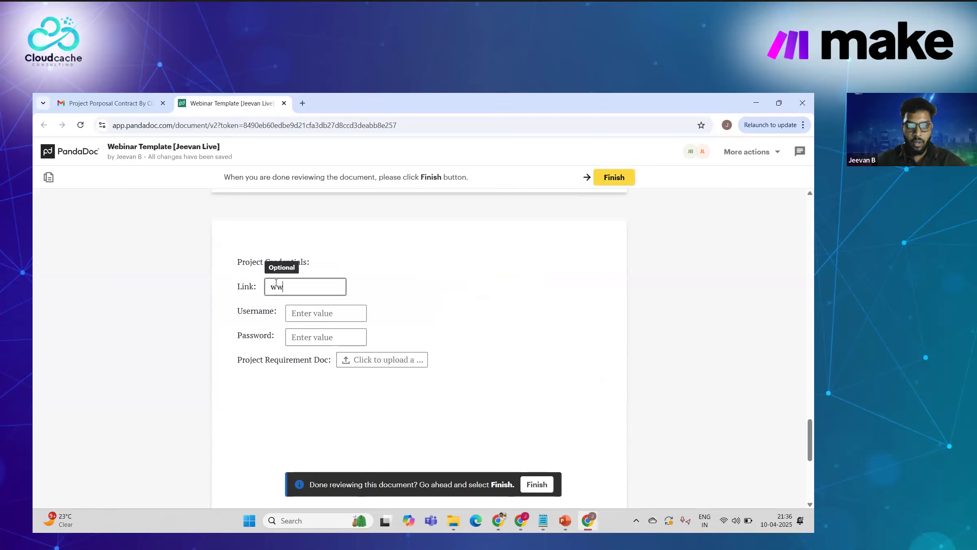
type("w.")
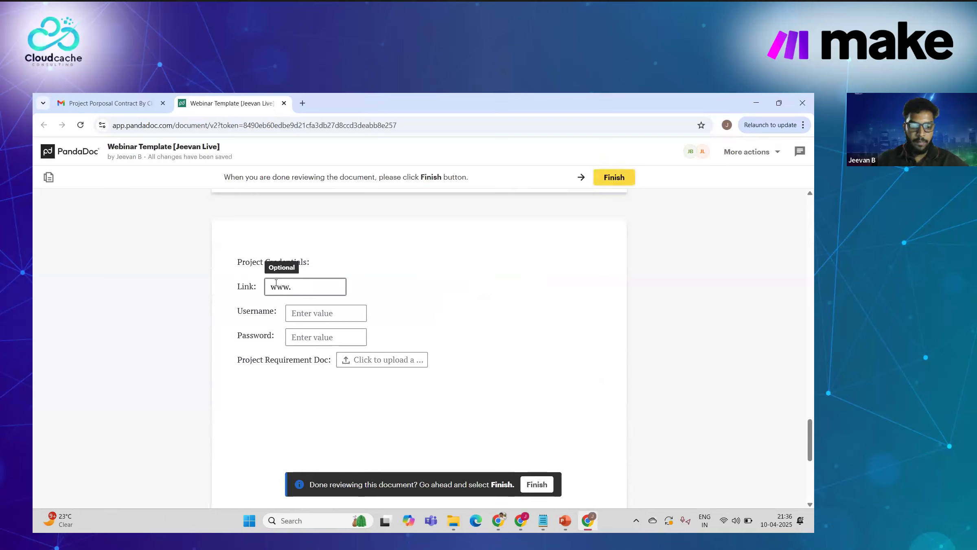
type("hhtp")
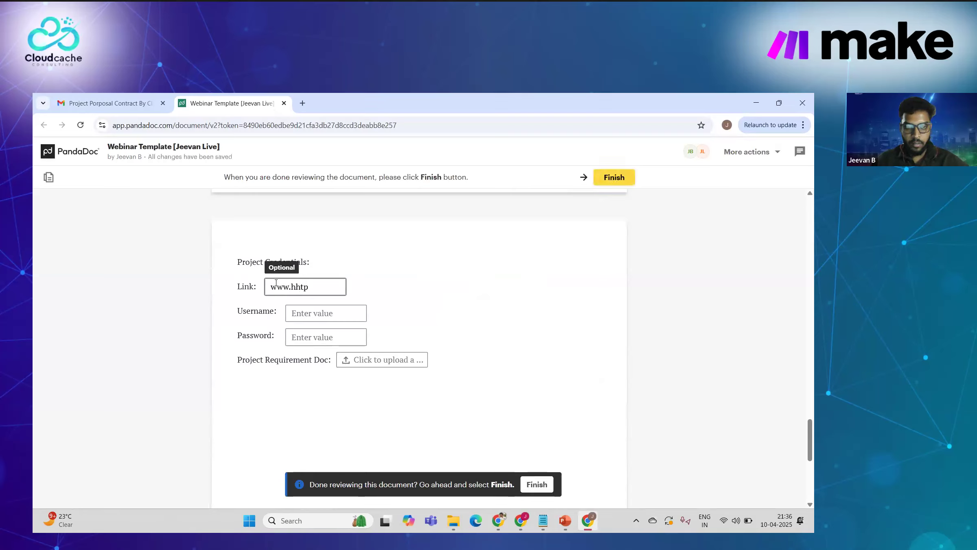
type(".com")
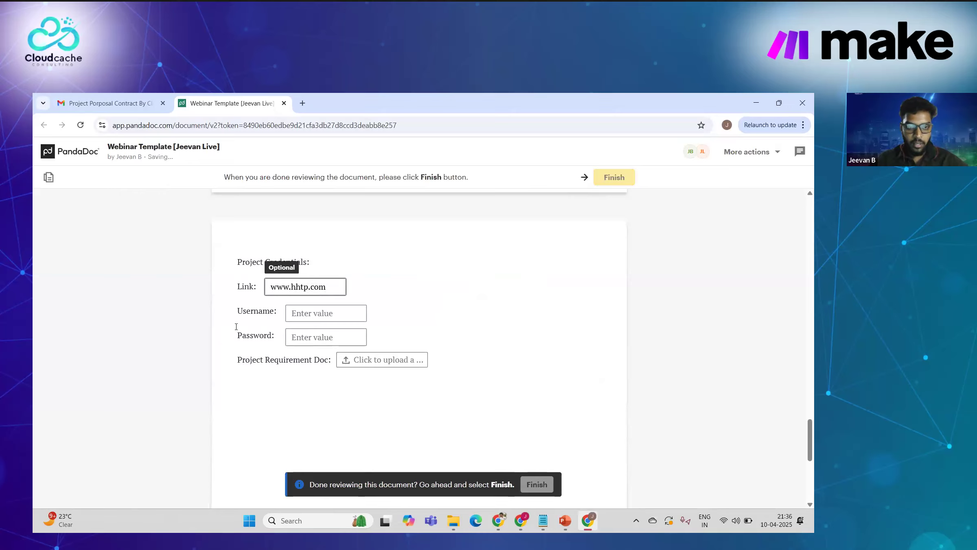
left_click(306, 318)
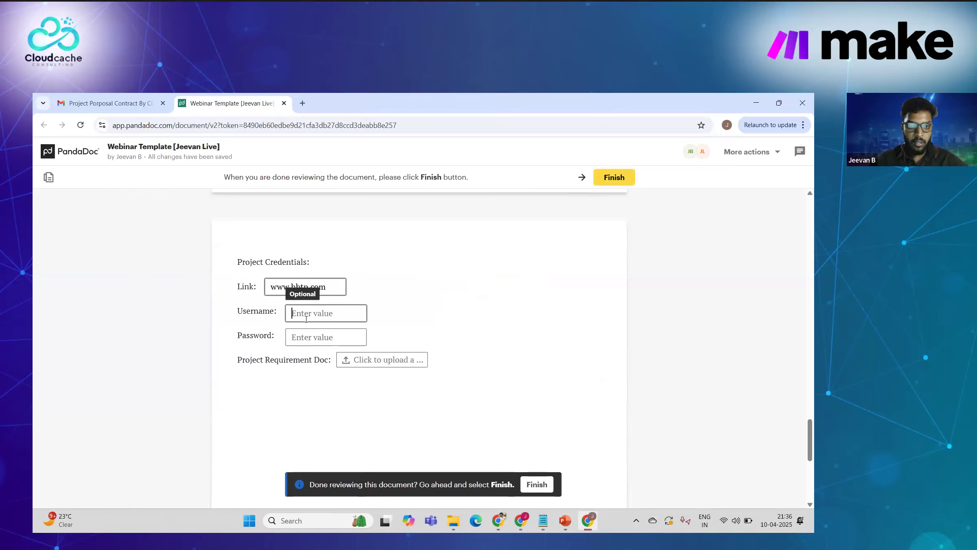
type("webinartest")
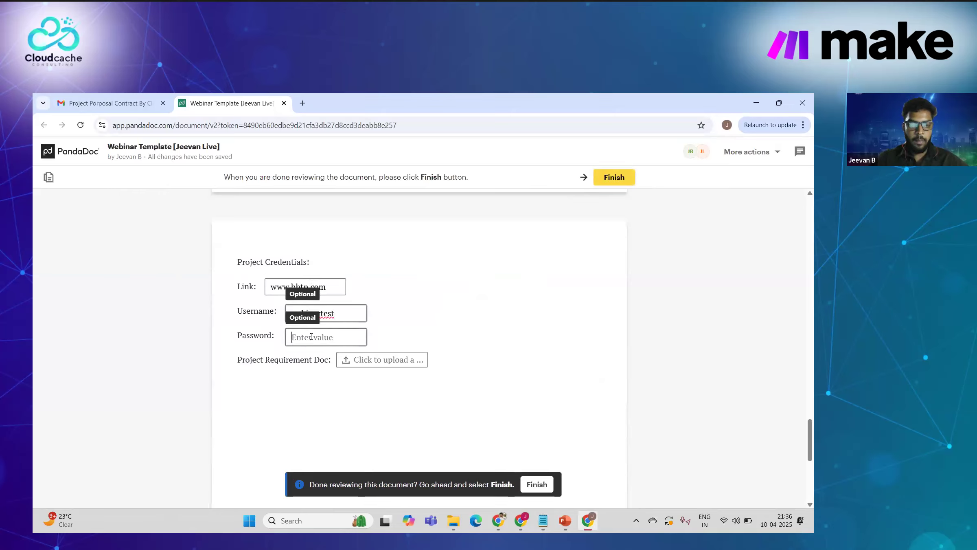
type("Test2")
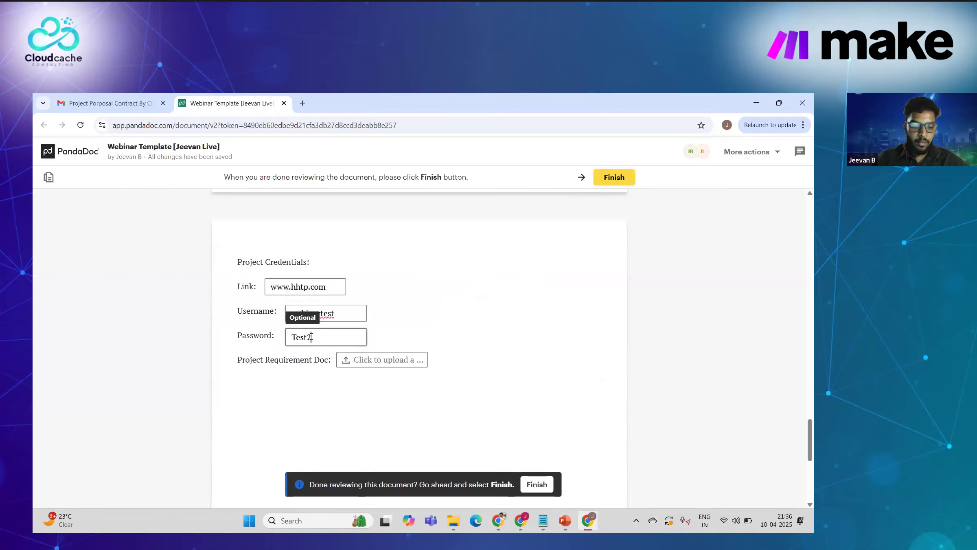
key("BackSpace")
type("@123")
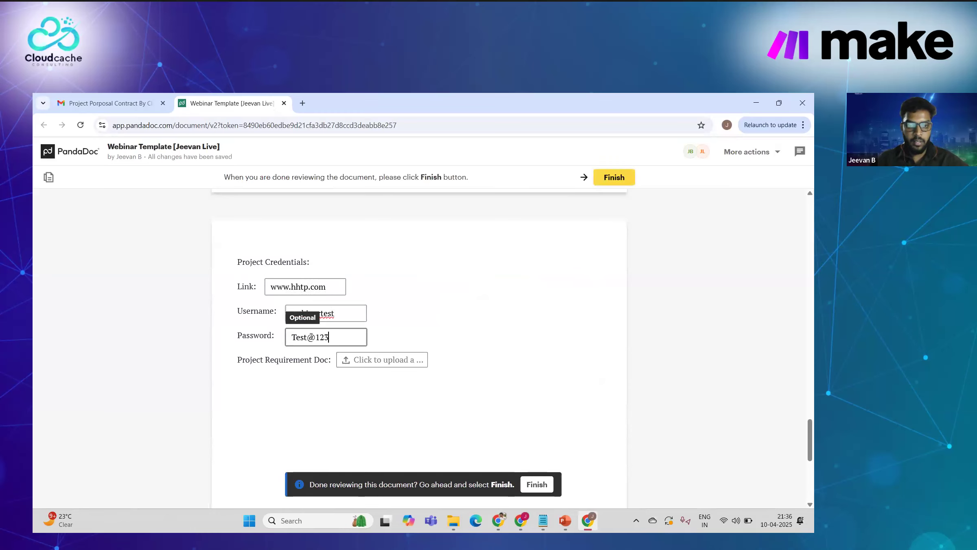
Step: Upload image (3).png from Downloads as the project requirement document
left_click(375, 361)
left_click(420, 338)
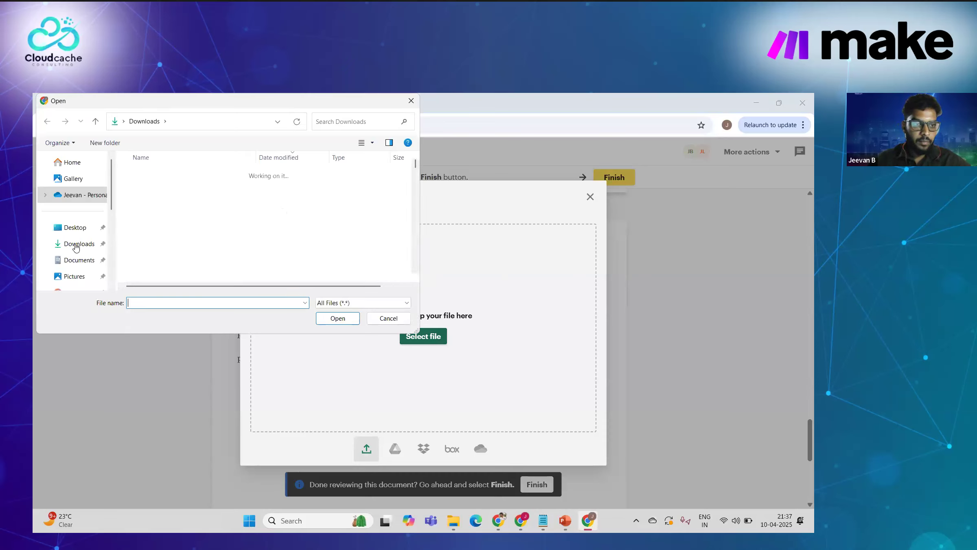
left_click(76, 244)
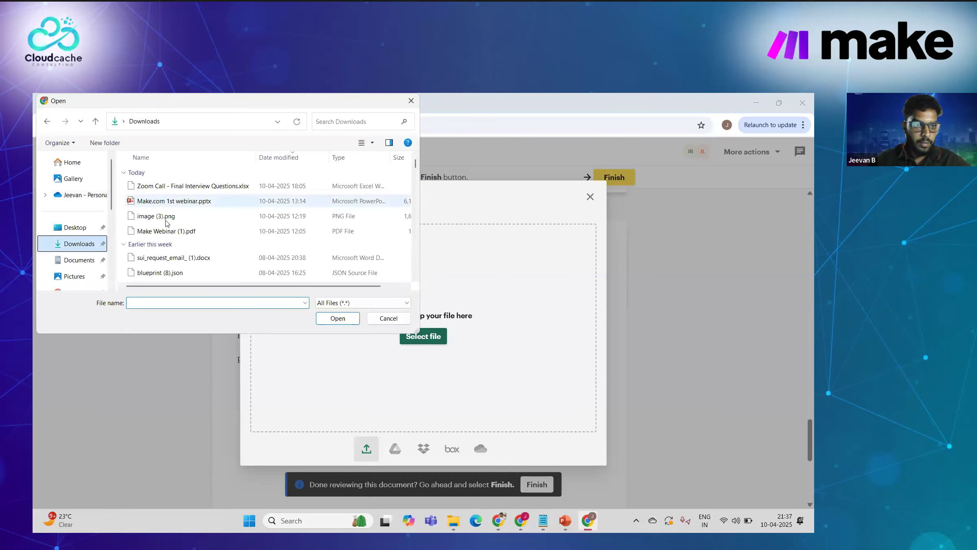
left_click(161, 217)
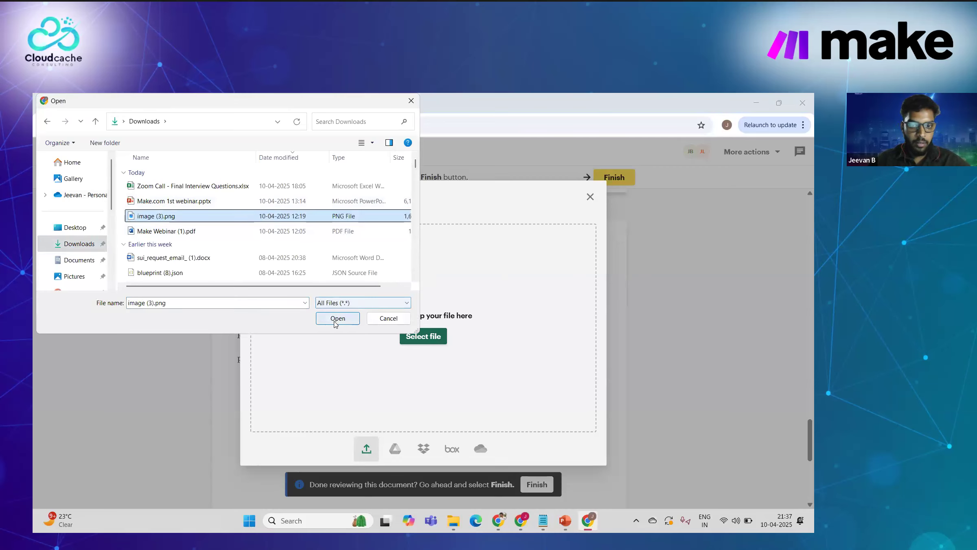
left_click(338, 318)
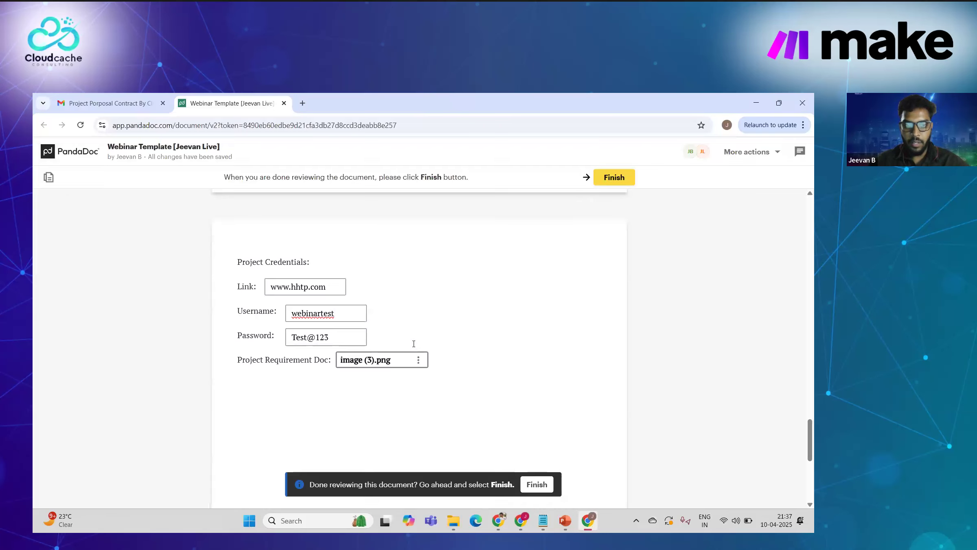
scroll(454, 289, "up", 2)
scroll(454, 288, "down", 2)
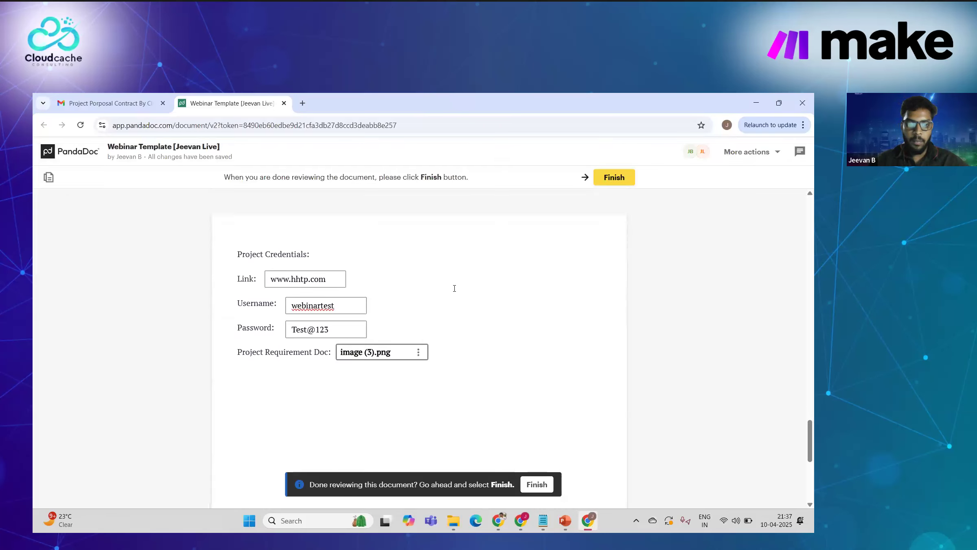
Step: Finish the document to reach "You've done your part!", then return to the monday.com board
left_click(609, 179)
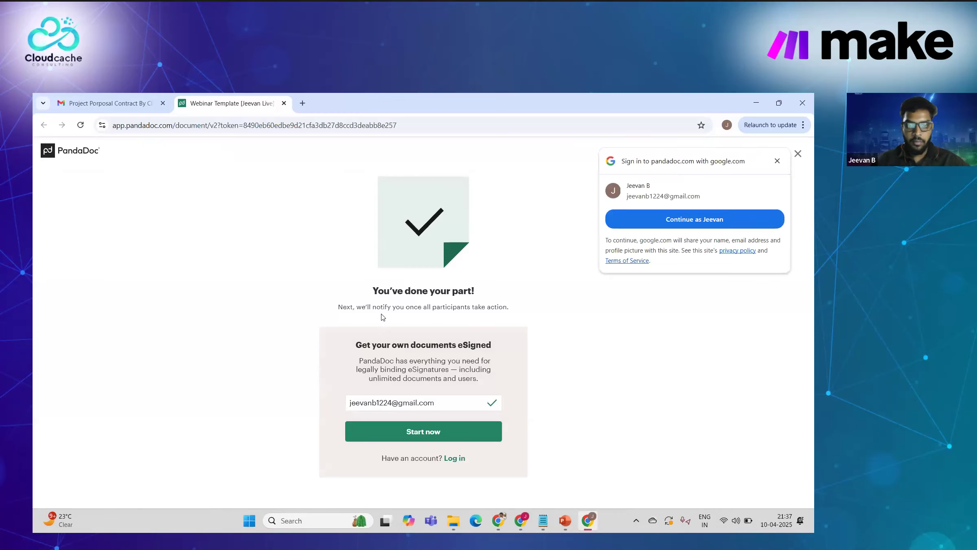
left_click_drag(478, 297, 295, 290)
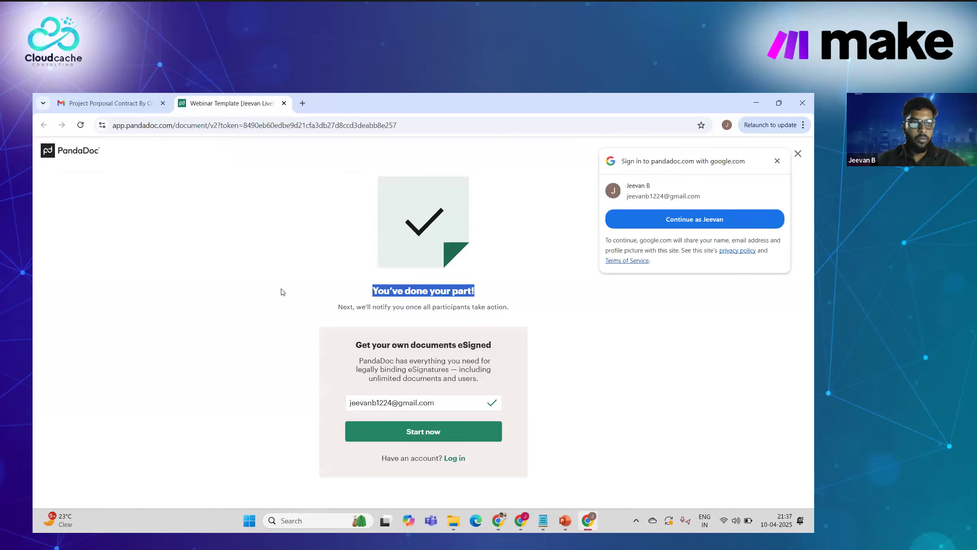
left_click(282, 288)
key("alt+Tab")
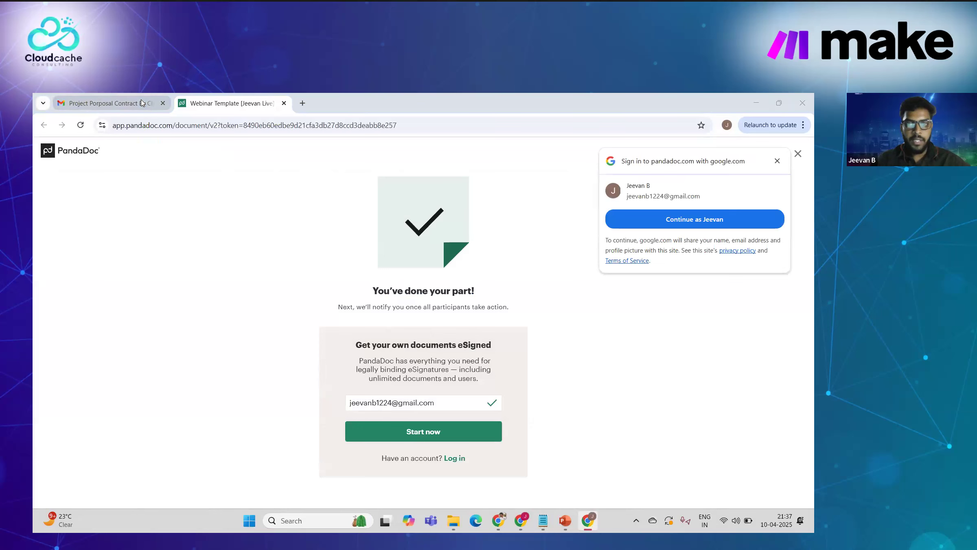
key("alt+Tab")
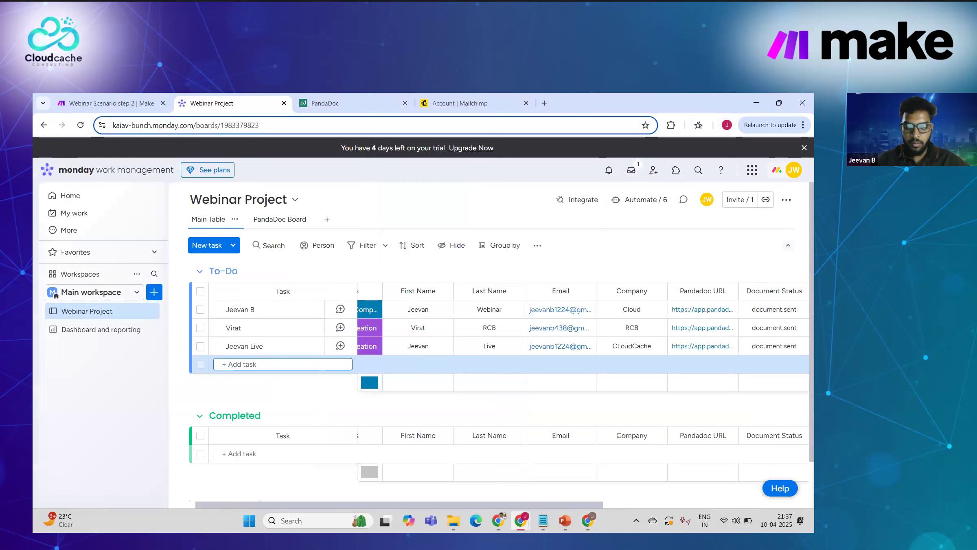
Step: Bring the Zoom webinars Chrome window forward and switch to its Gmail tab
mouse_move(521, 518)
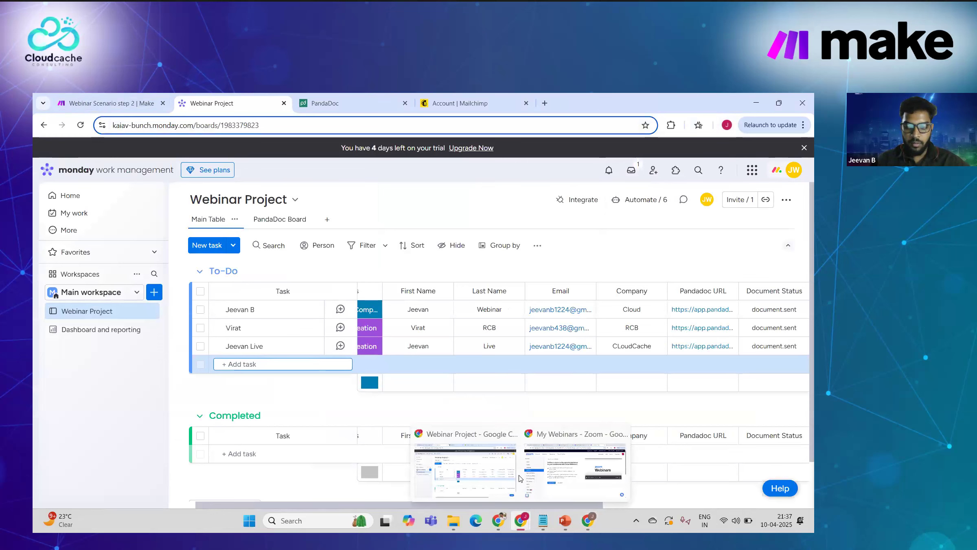
left_click(550, 458)
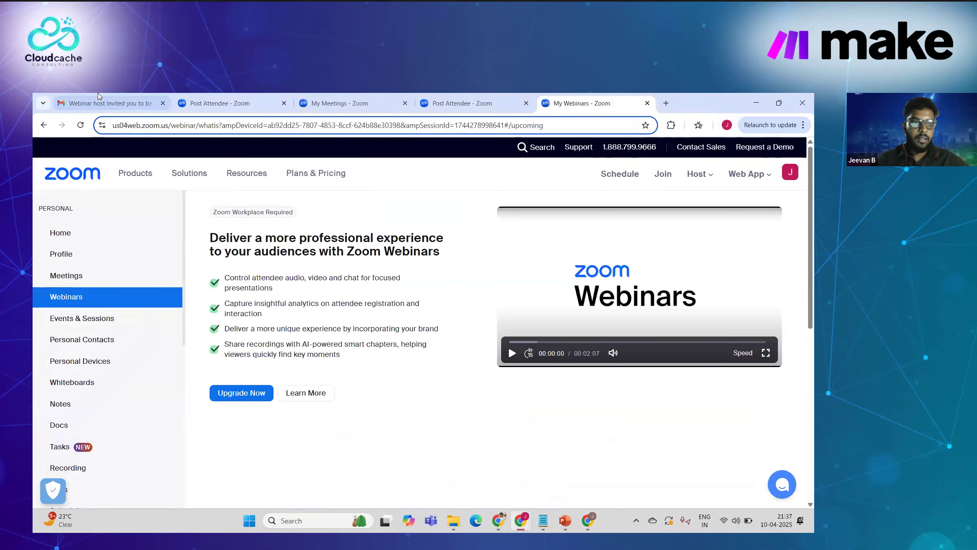
left_click(110, 104)
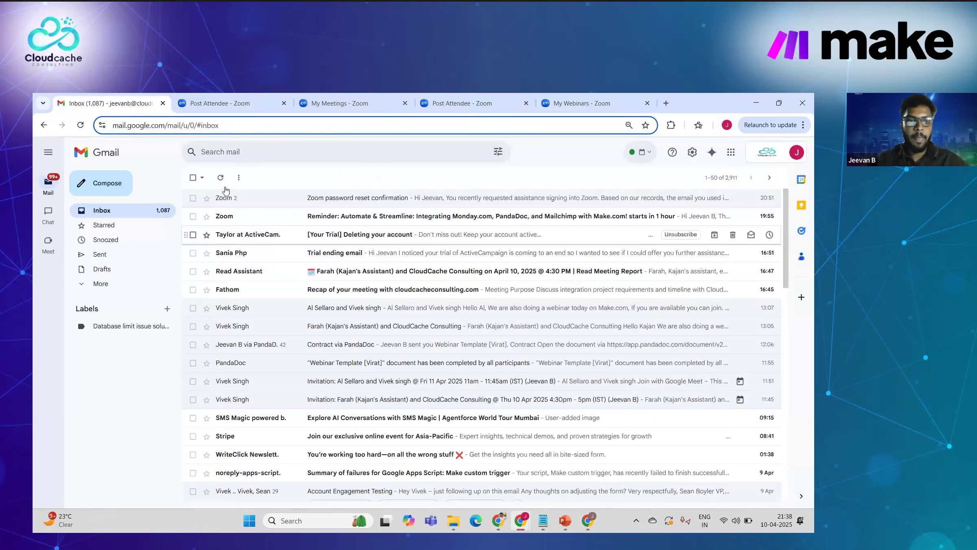
Step: Refresh the inbox, read the new Contract via PandaDoc email, then return to the Webinar Project board
left_click(221, 177)
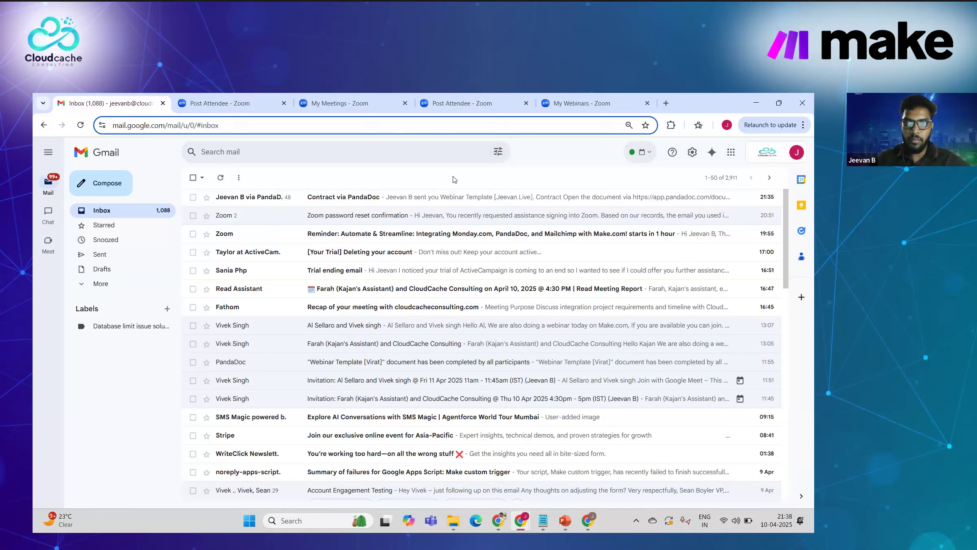
left_click(447, 196)
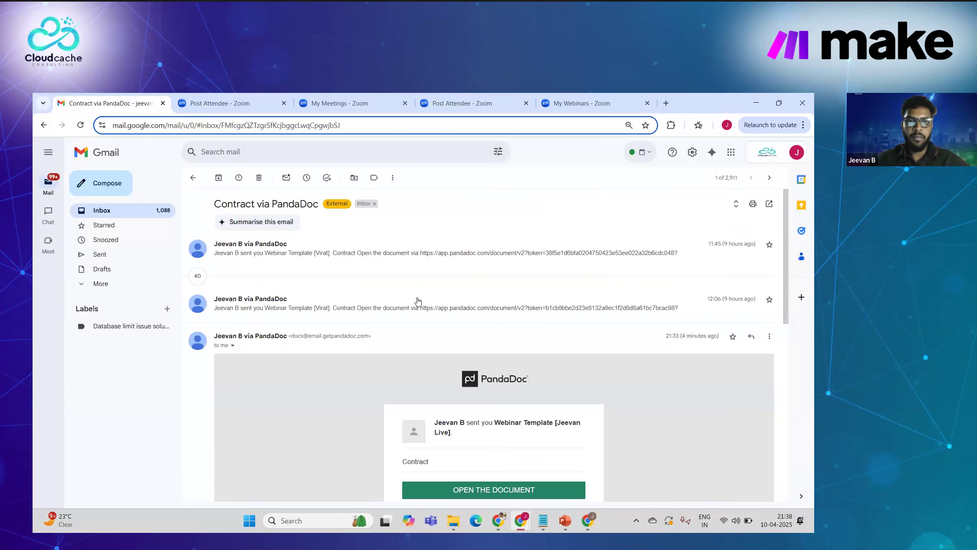
scroll(416, 273, "down", 3)
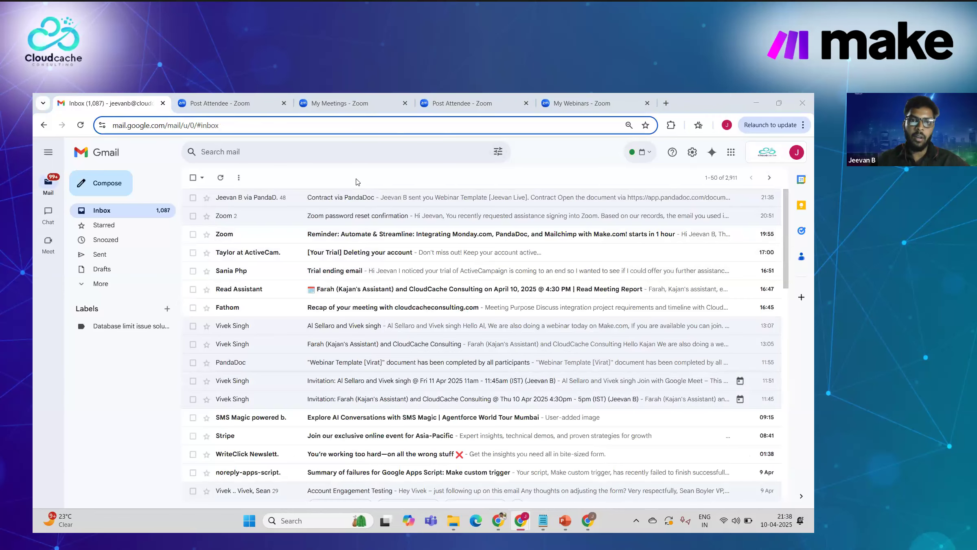
key("alt+Tab")
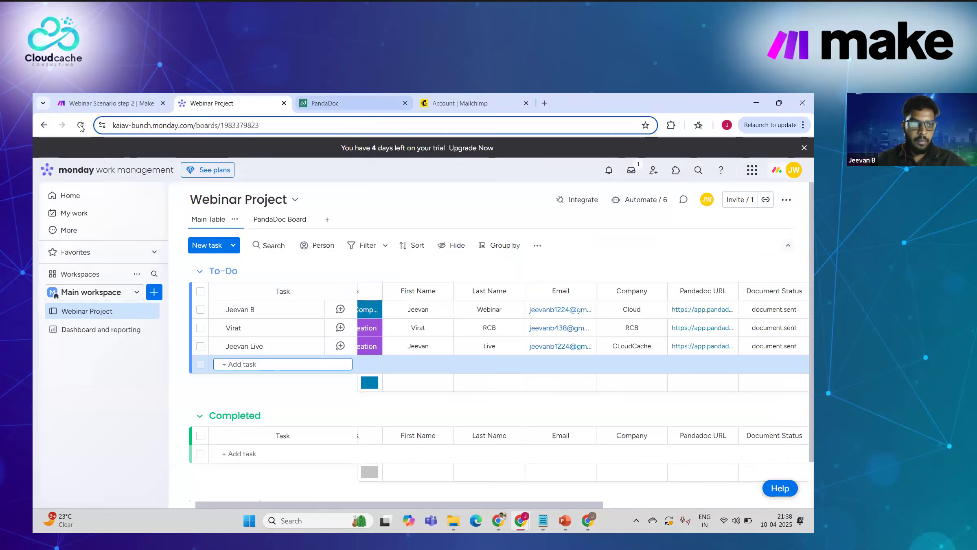
Step: Switch from the monday.com board to the PandaDoc documents tab with Ctrl+Tab
key("ctrl+Tab")
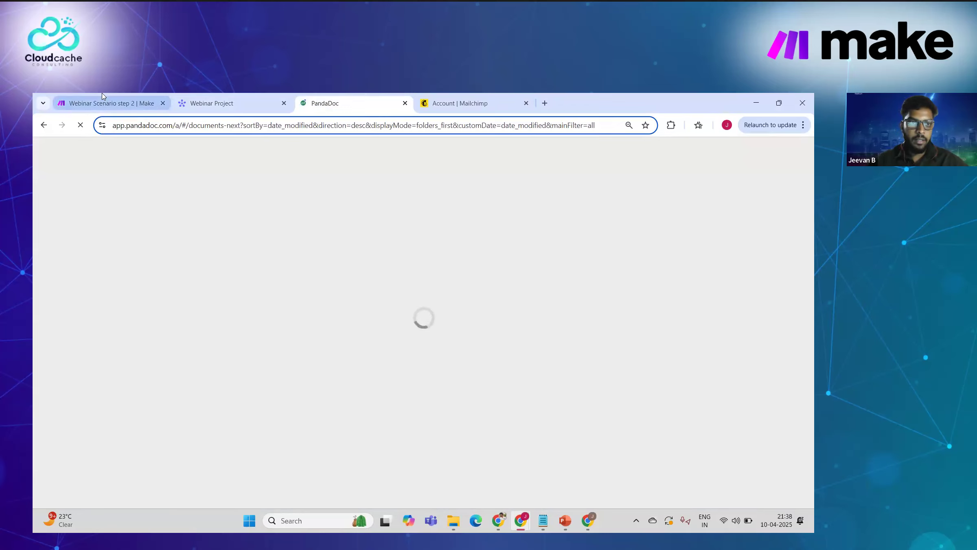
Step: Jump to the Webinar Scenario step 2 tab in Make with Ctrl+1
key("ctrl+1")
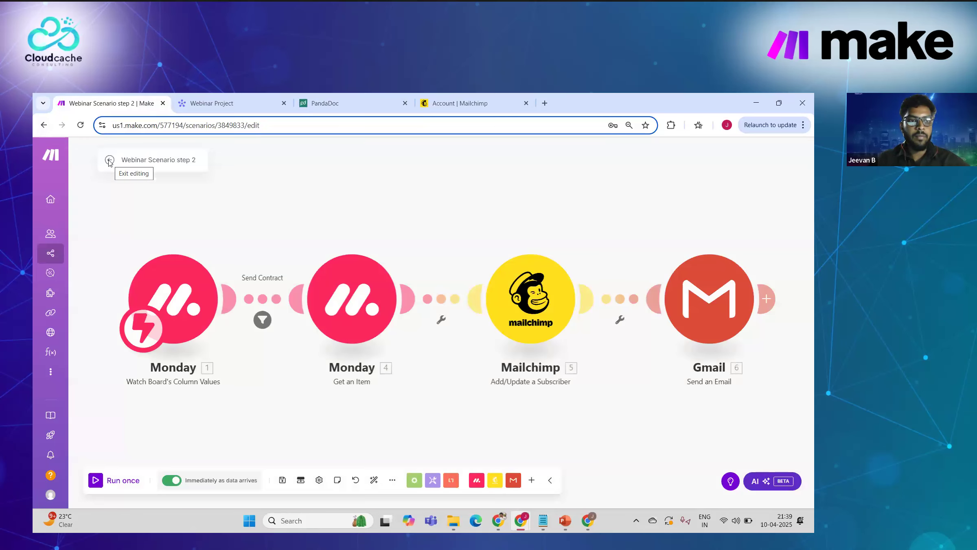
Step: Check the step 2 run history, open Webinar Scenario step 3, then move to PandaDoc's documents list
left_click(110, 161)
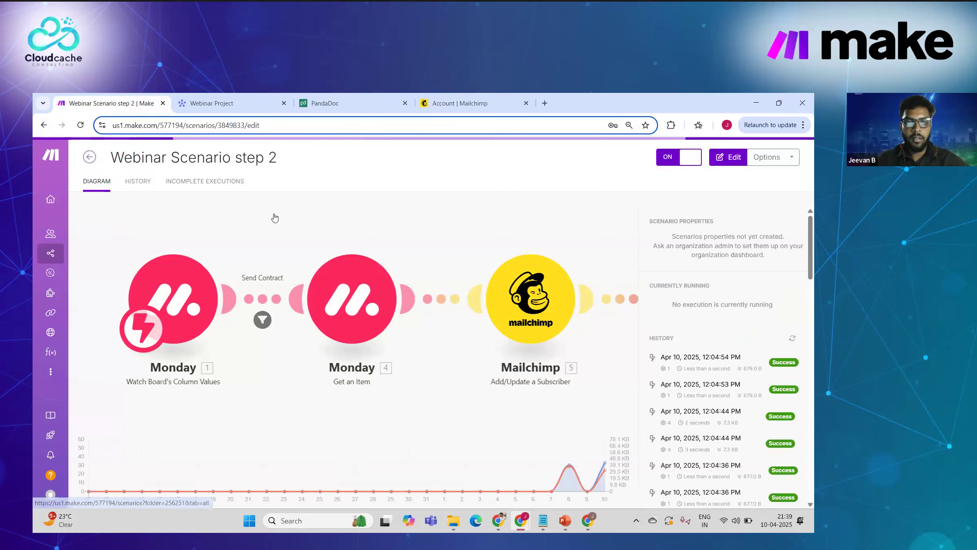
left_click(91, 158)
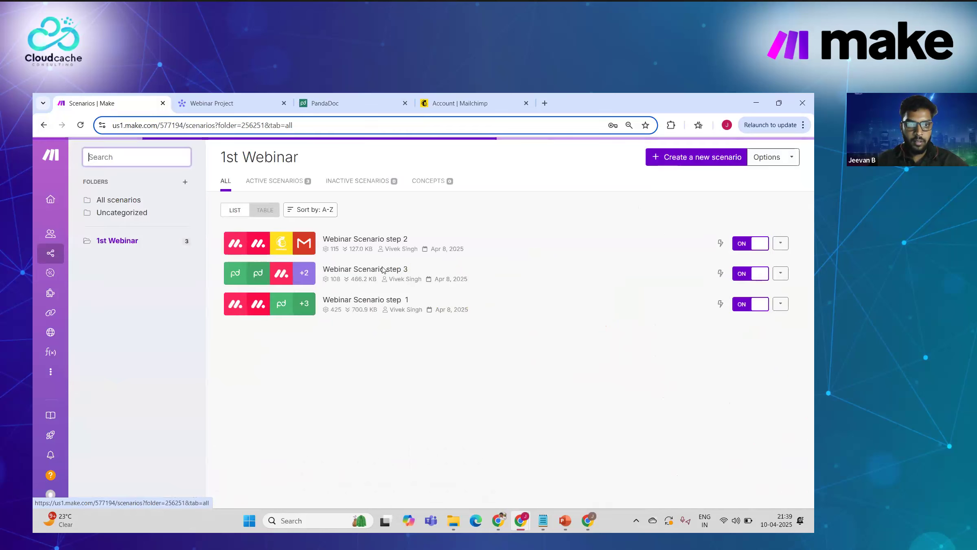
left_click(361, 272)
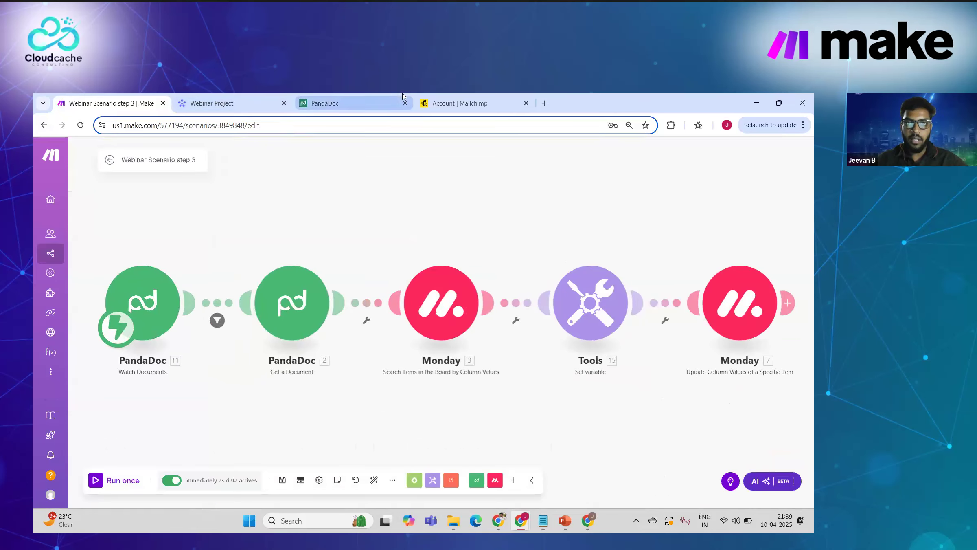
left_click(454, 96)
left_click(369, 96)
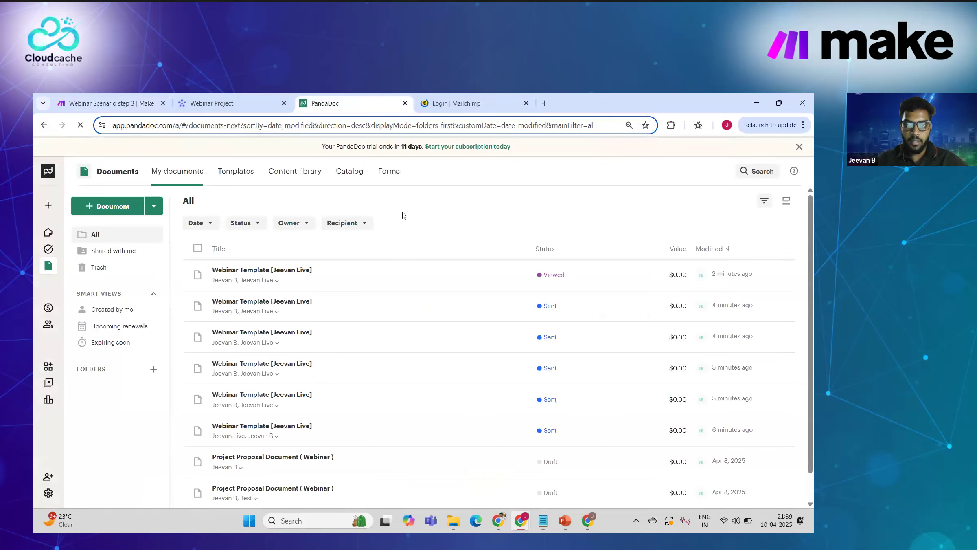
Step: Open the latest Webinar Template document and scroll down to its signature fields
left_click(257, 271)
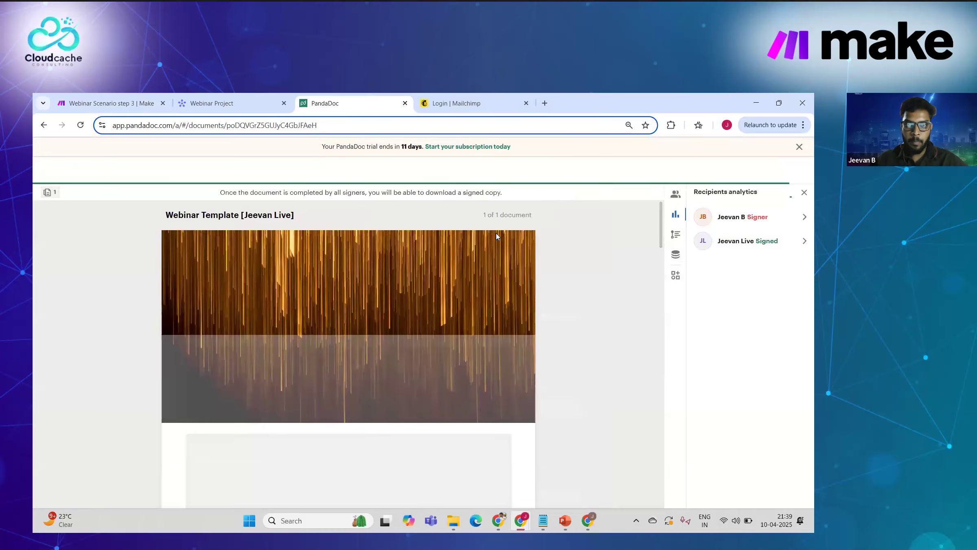
scroll(457, 281, "down", 3)
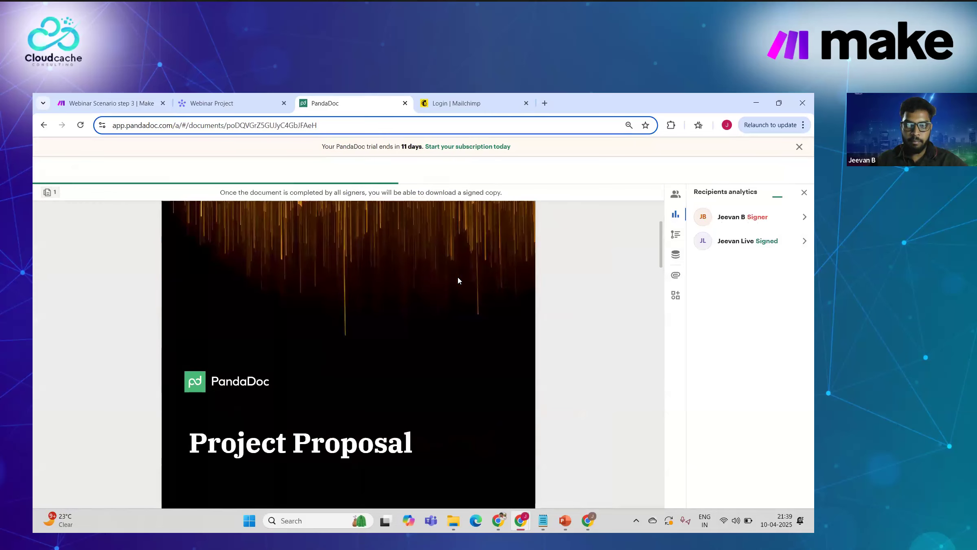
scroll(449, 291, "down", 5)
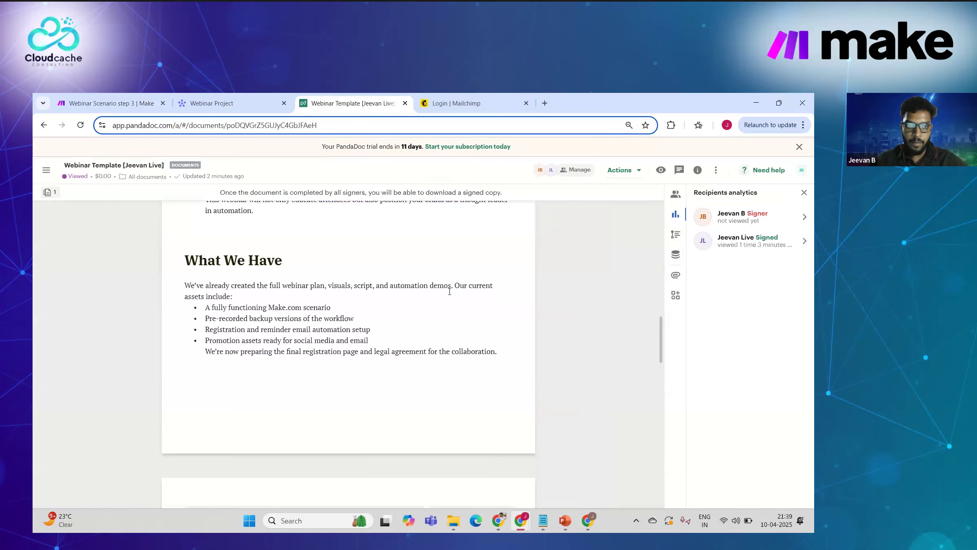
scroll(450, 294, "down", 3)
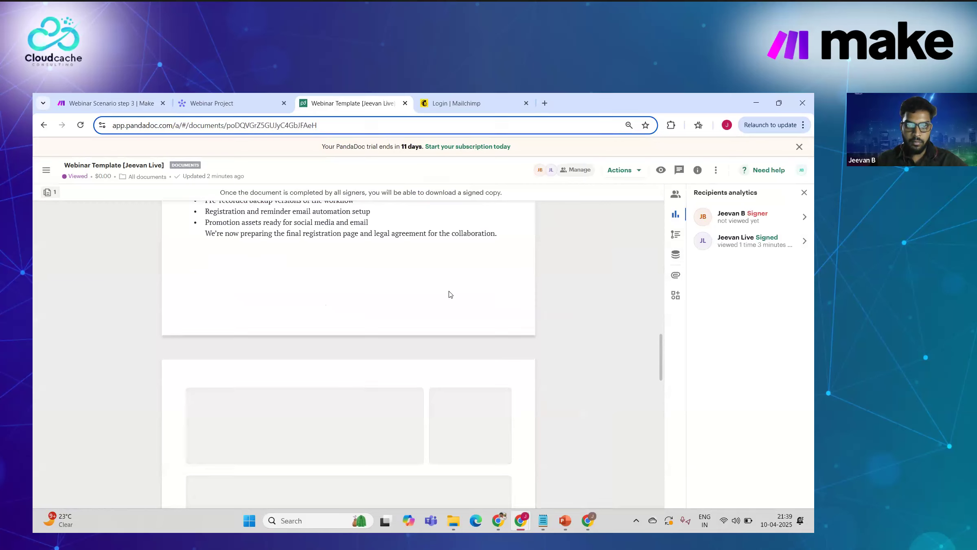
scroll(437, 332, "down", 2)
scroll(437, 333, "down", 6)
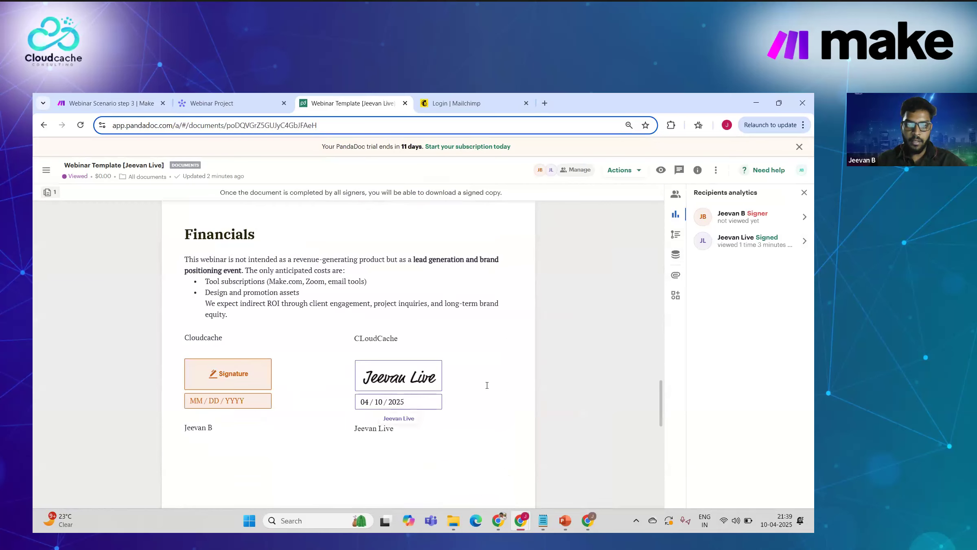
Step: Try Actions > Sign in person, dismiss the prompt, and keep reviewing the document
left_click(624, 172)
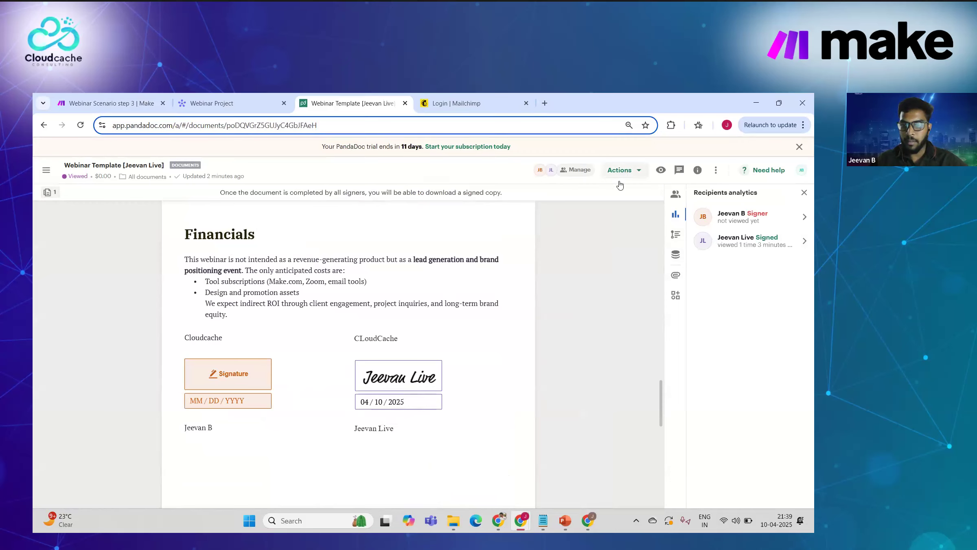
left_click(614, 204)
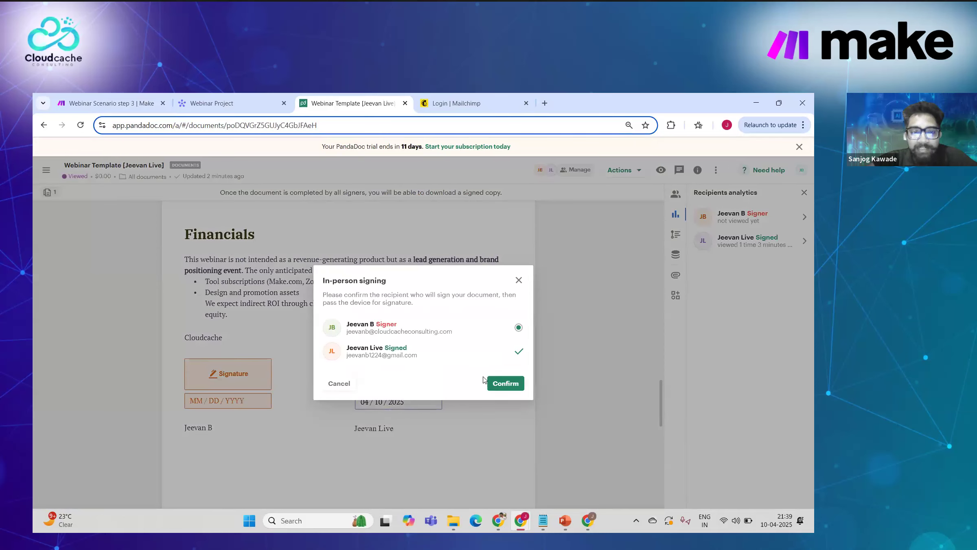
left_click(518, 281)
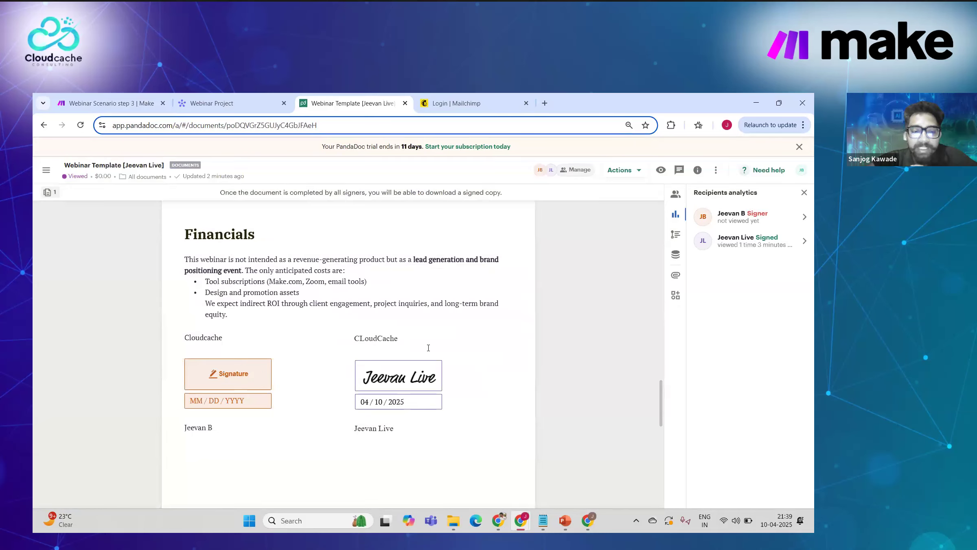
scroll(428, 347, "down", 1)
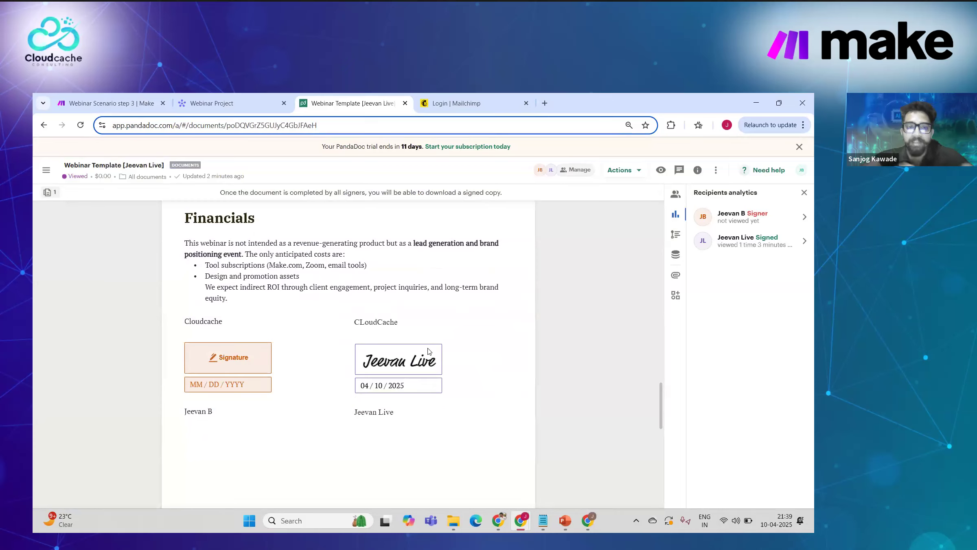
scroll(397, 322, "down", 3)
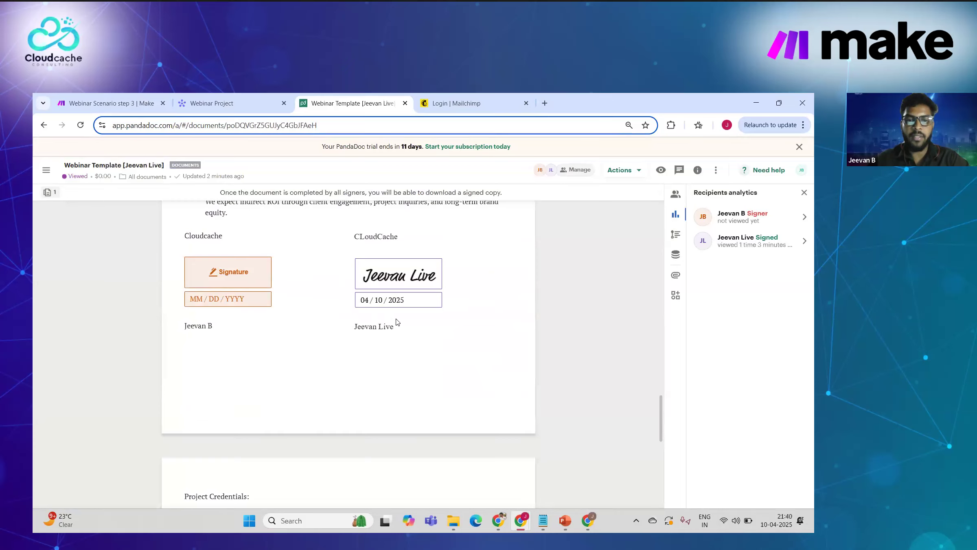
Step: Start in-person signing for the remaining signer and confirm their identity
left_click(620, 174)
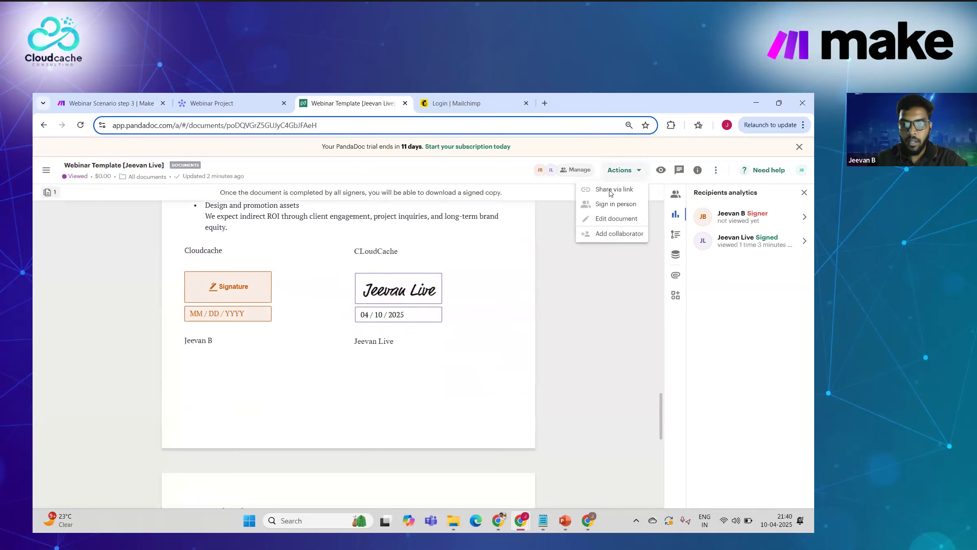
left_click(604, 207)
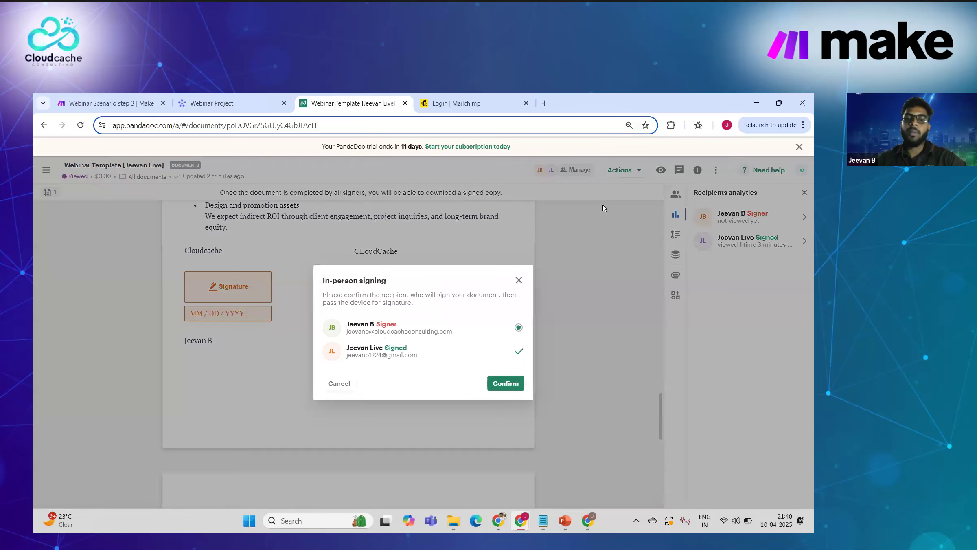
left_click(506, 383)
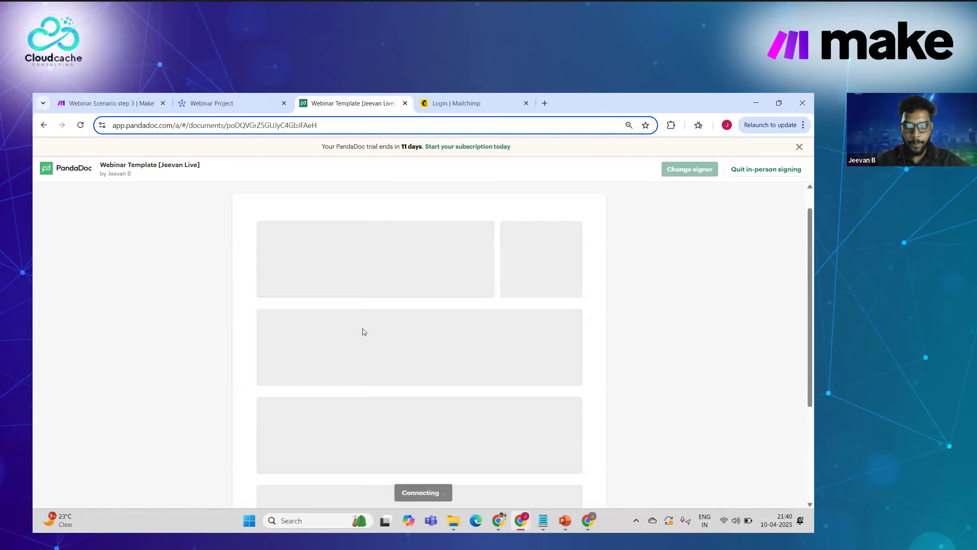
left_click(354, 383)
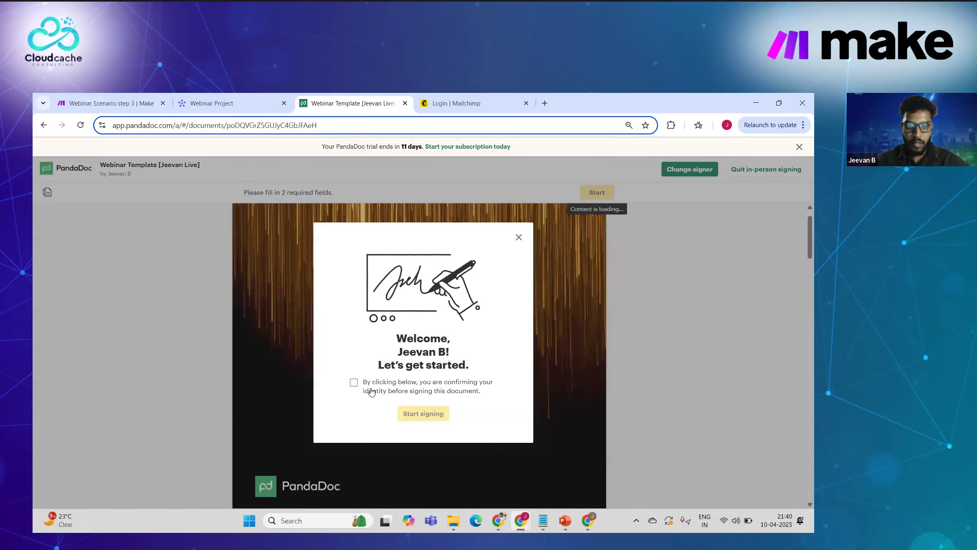
left_click(423, 413)
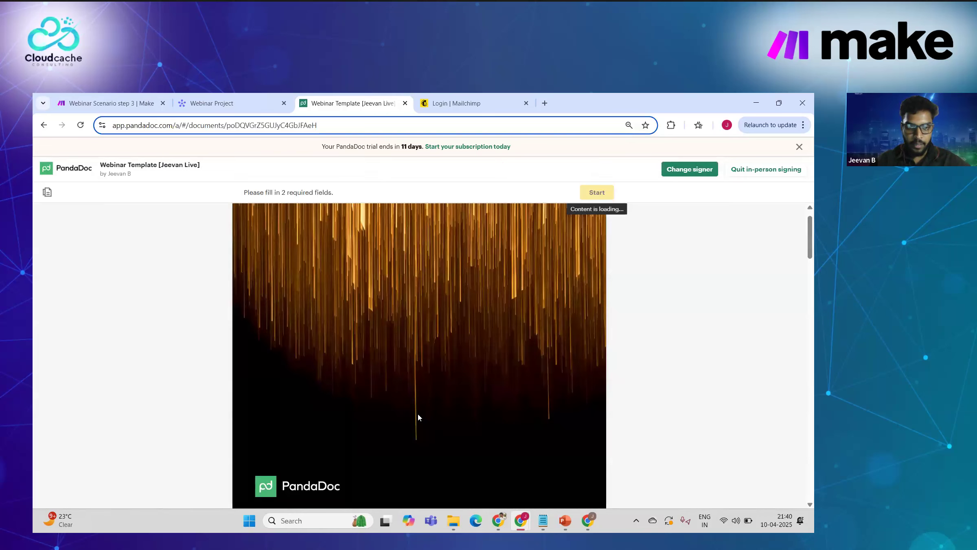
Step: Add the signature, date it 04/11/2025, and finish signing the webinar contract
scroll(419, 413, "down", 10)
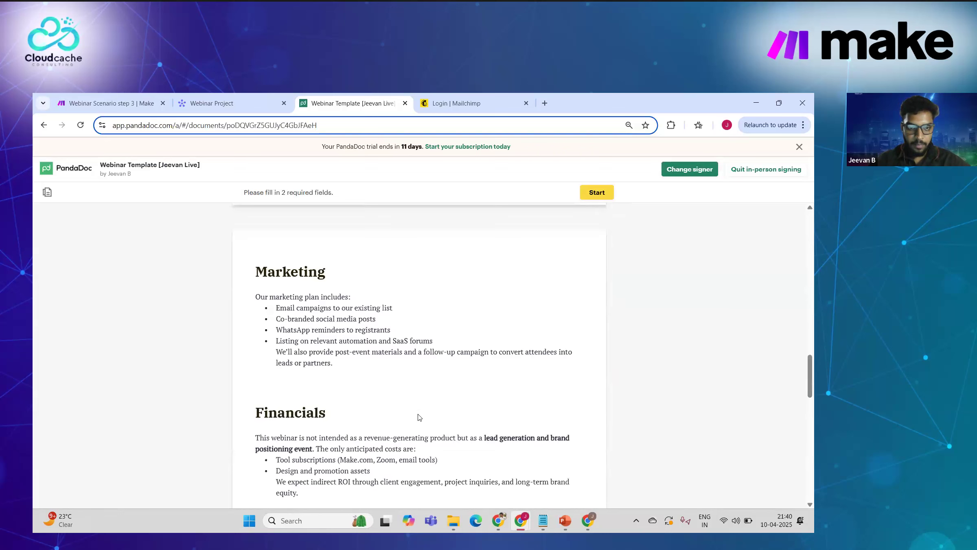
scroll(303, 307, "down", 3)
scroll(300, 307, "down", 1)
left_click(300, 307)
left_click(493, 442)
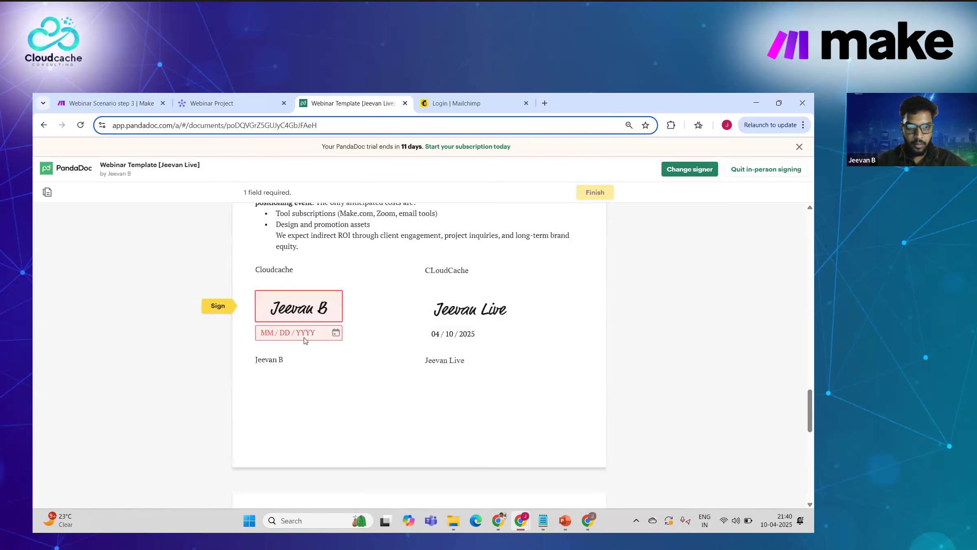
left_click(305, 338)
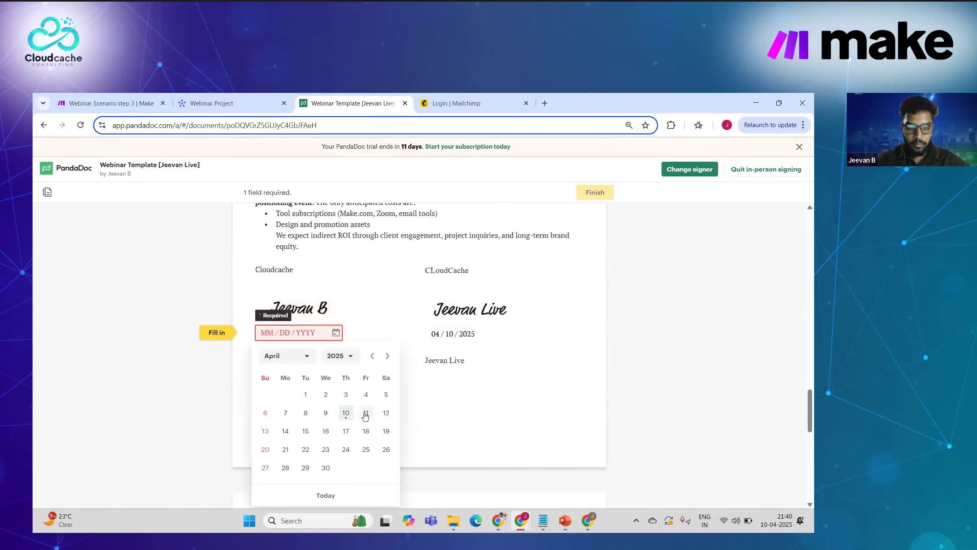
left_click(365, 413)
scroll(437, 417, "down", 2)
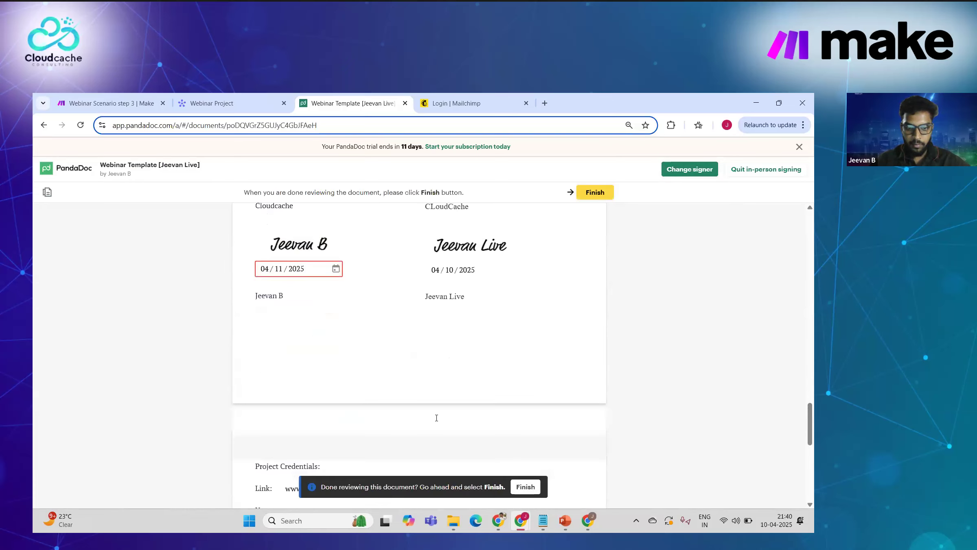
scroll(513, 464, "down", 3)
left_click(526, 487)
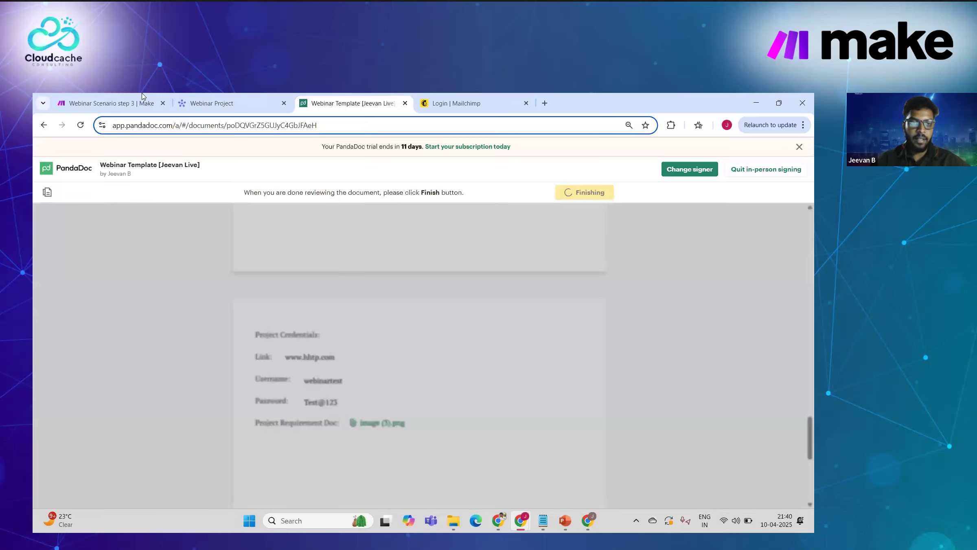
Step: Review the Webinar Project board's document.completed status and credential columns, then return to Webinar Scenario step 3
left_click(213, 102)
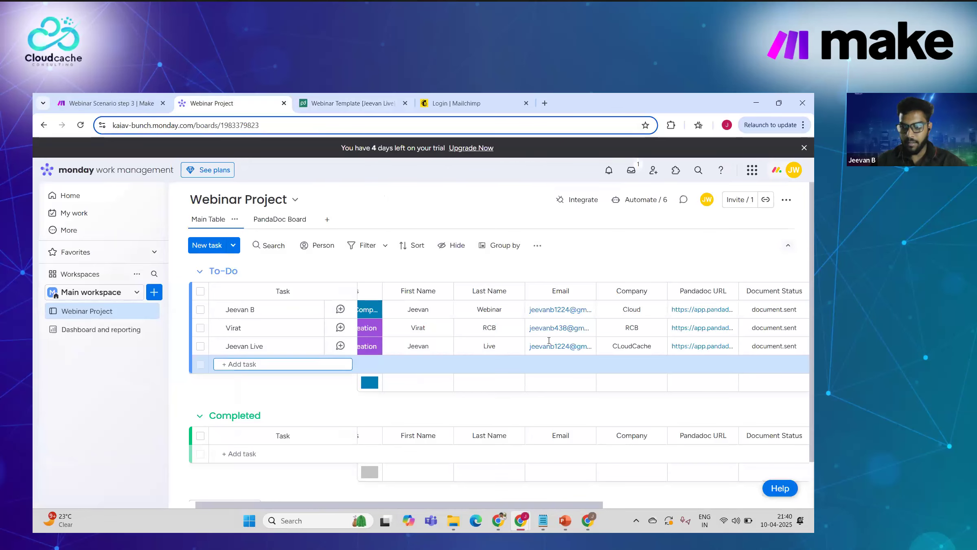
scroll(622, 337, "right", 6)
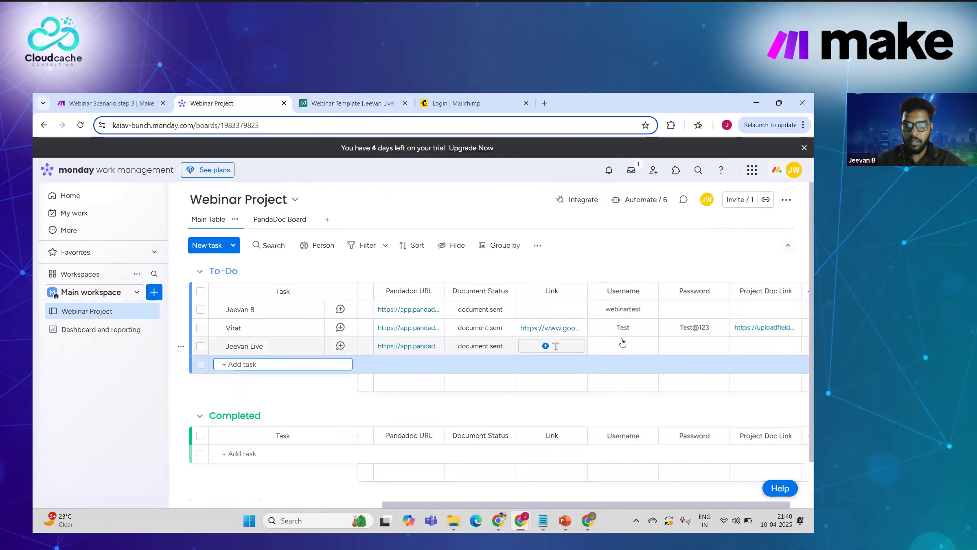
scroll(591, 346, "right", 1)
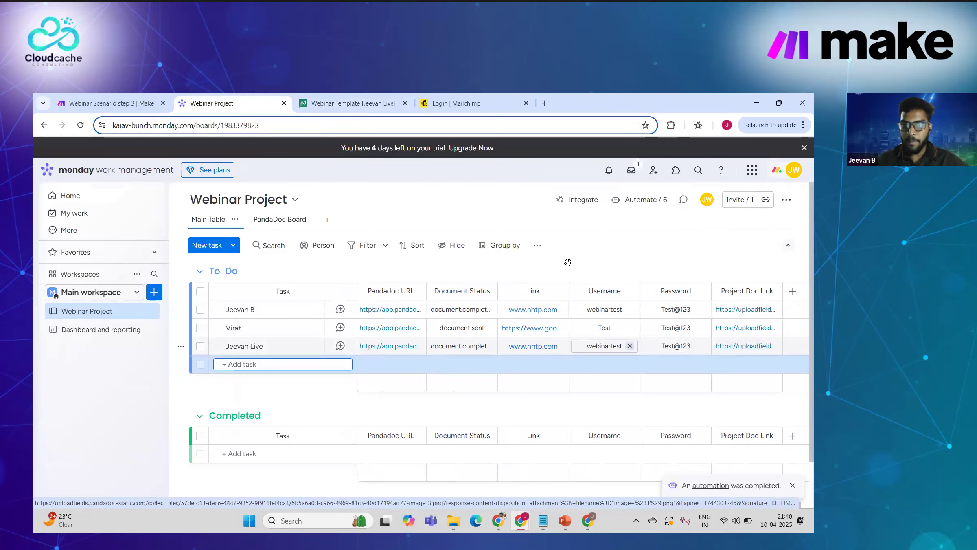
left_click(103, 100)
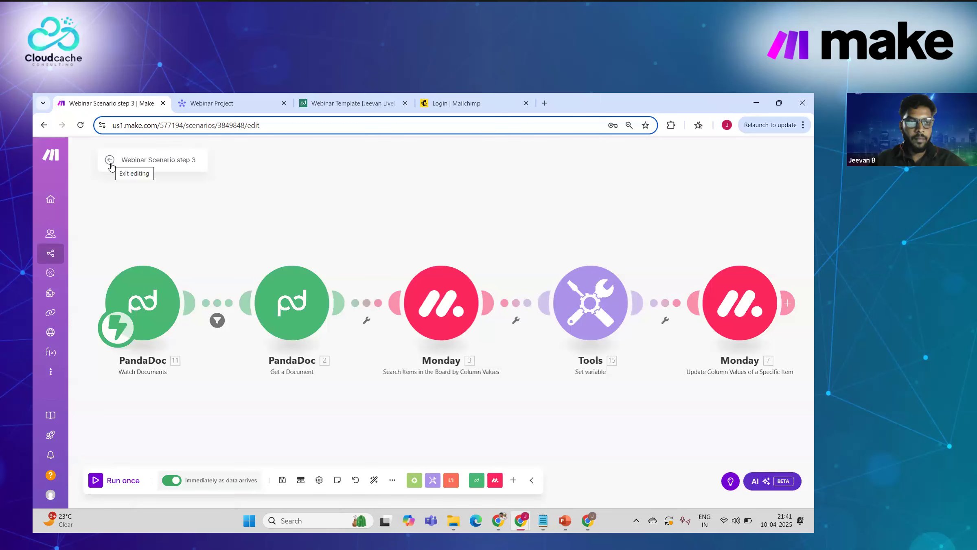
Step: Leave Webinar Scenario step 3, open step 1, and begin a filter after its Monday trigger
left_click(109, 159)
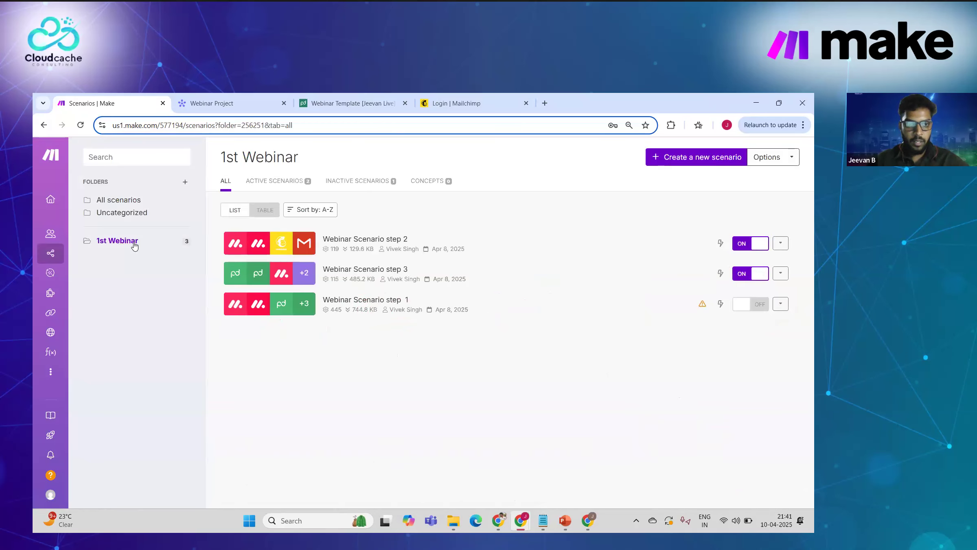
left_click(349, 299)
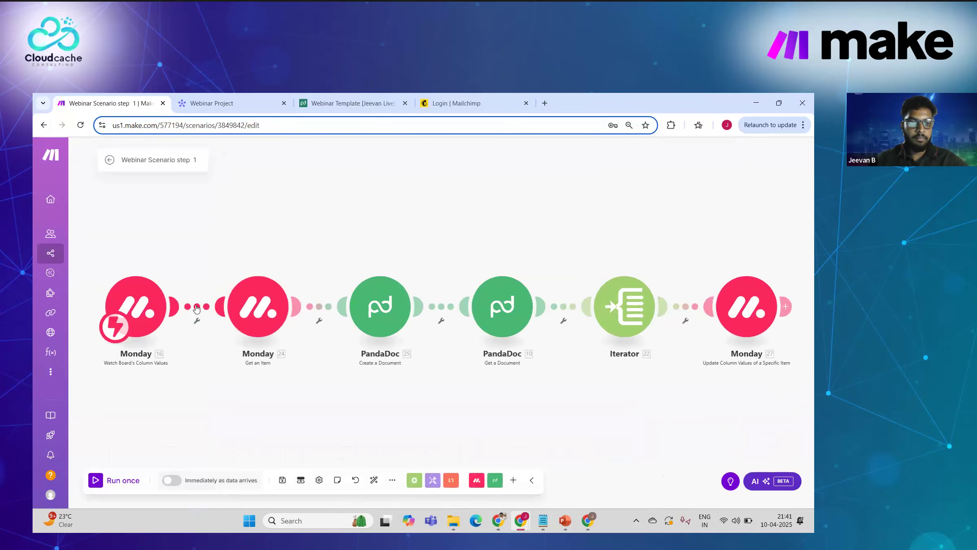
left_click(196, 307)
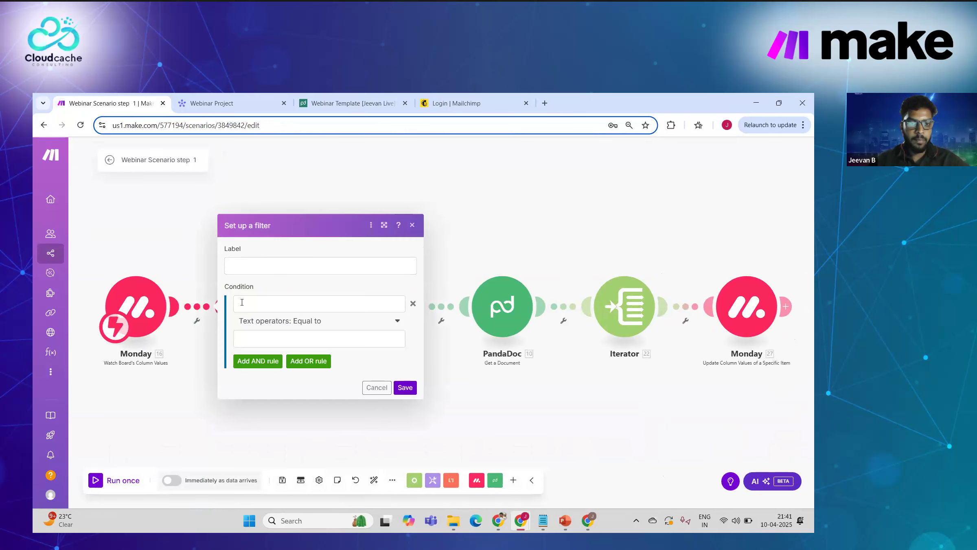
Step: Browse the Value > label fields and General, Text and Array functions, then discard the filter
left_click(242, 302)
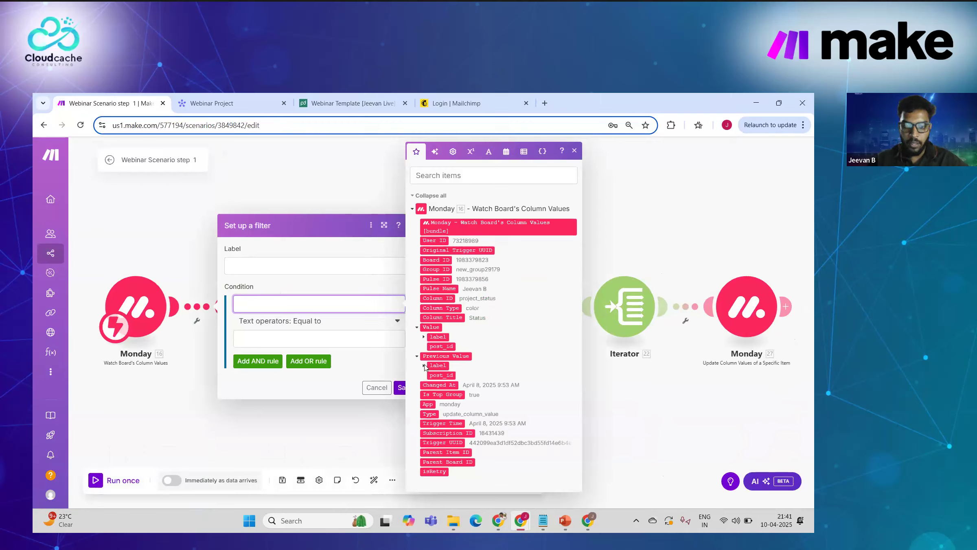
left_click(424, 337)
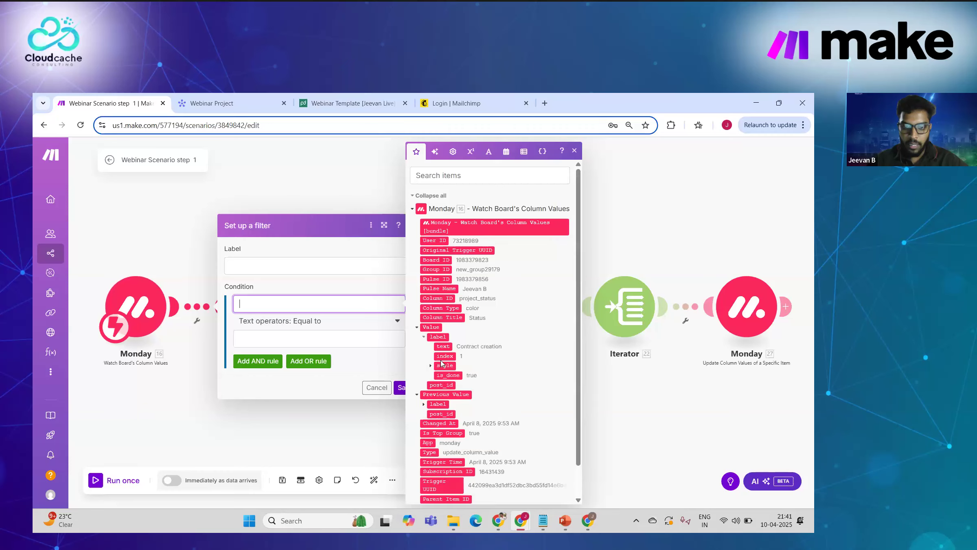
left_click(453, 152)
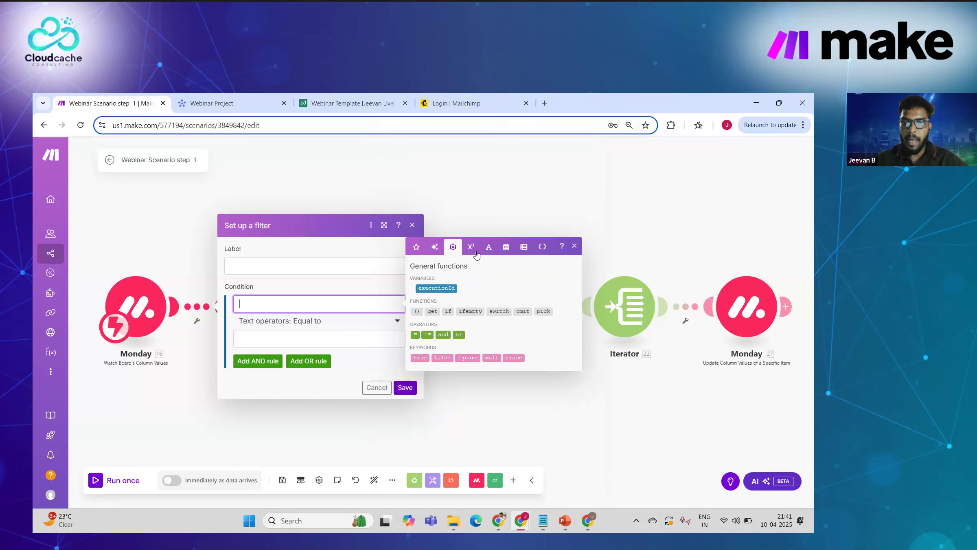
left_click(488, 247)
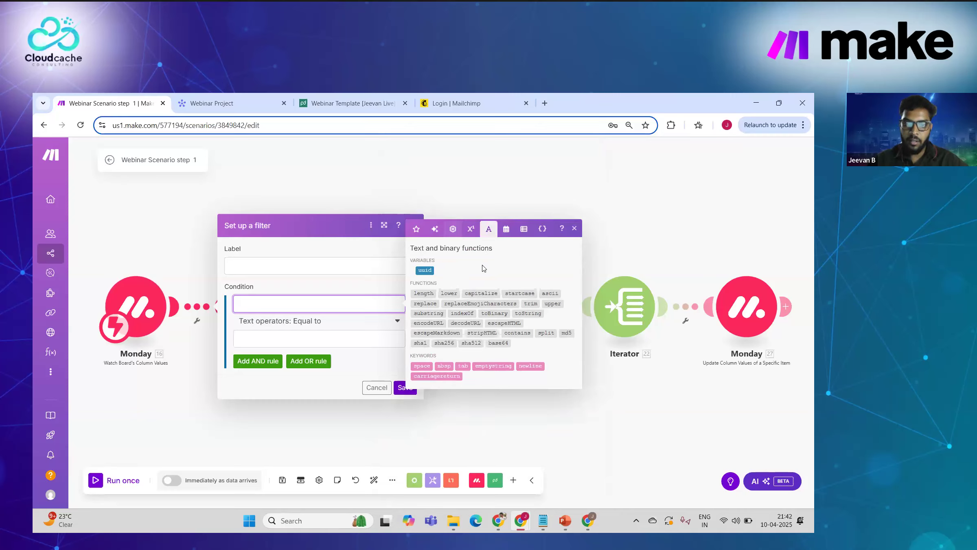
left_click(524, 230)
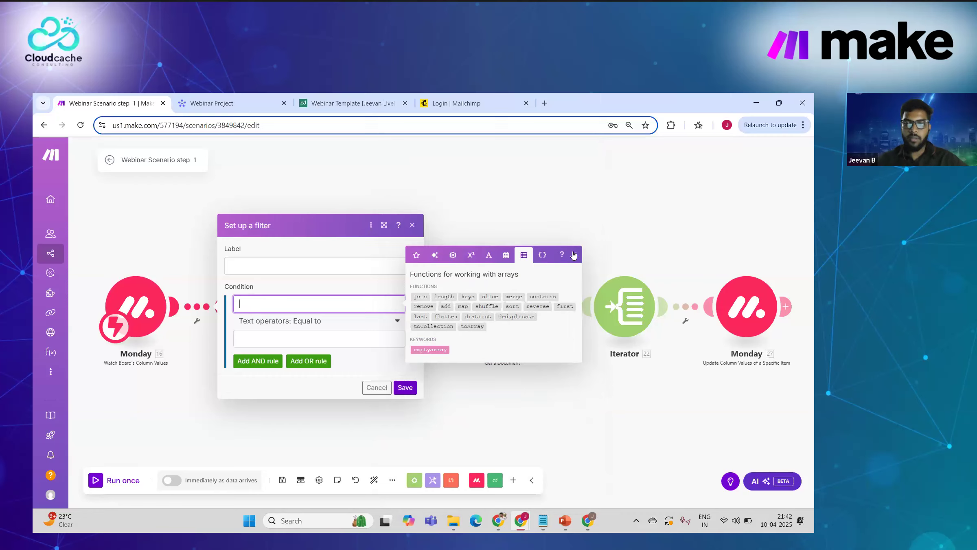
left_click(575, 254)
left_click(412, 226)
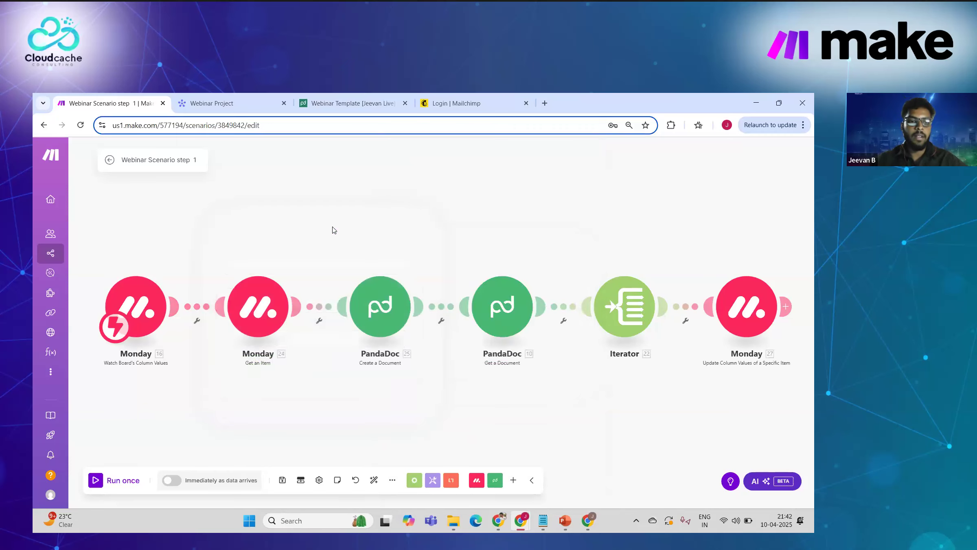
Step: Exit Webinar Scenario step 1 to the 1st Webinar list, then return to the Webinar Project board
left_click(110, 162)
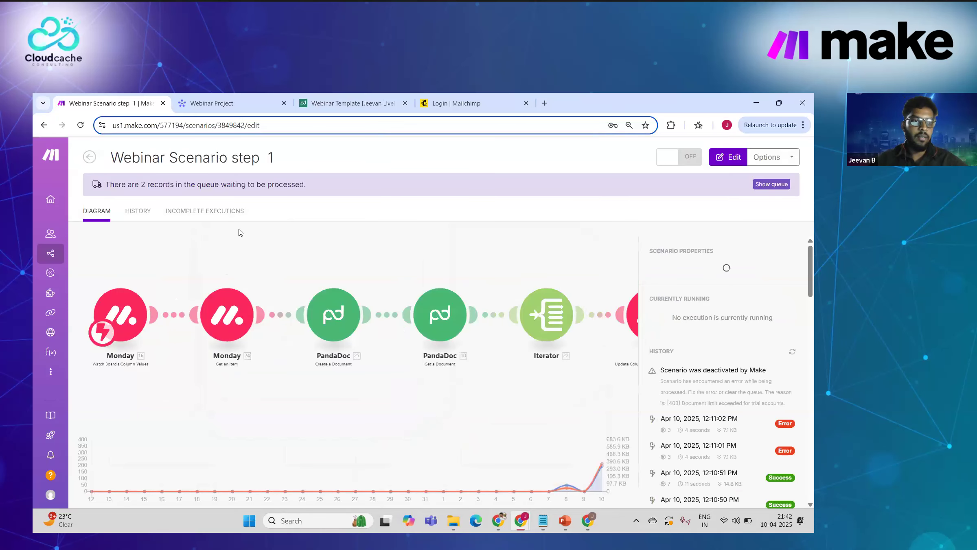
left_click(90, 159)
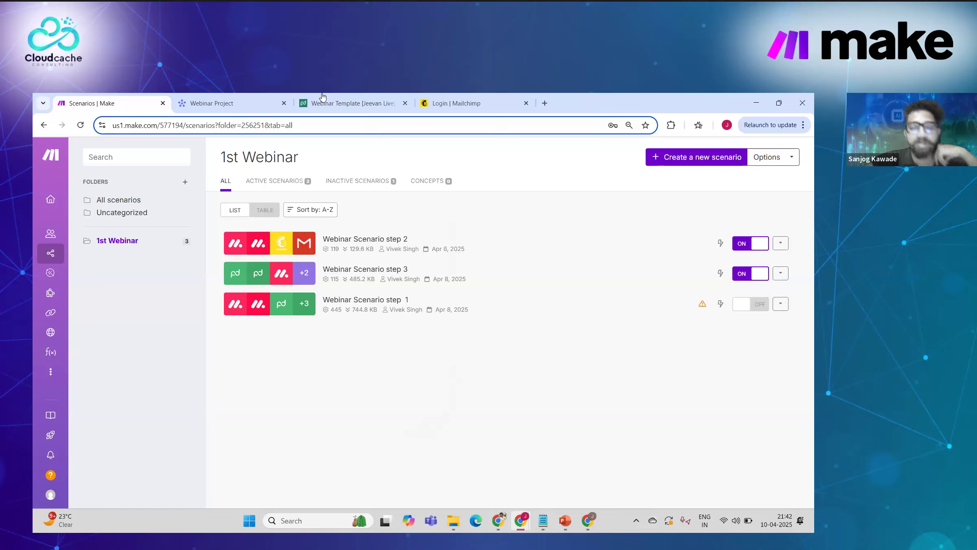
left_click(274, 100)
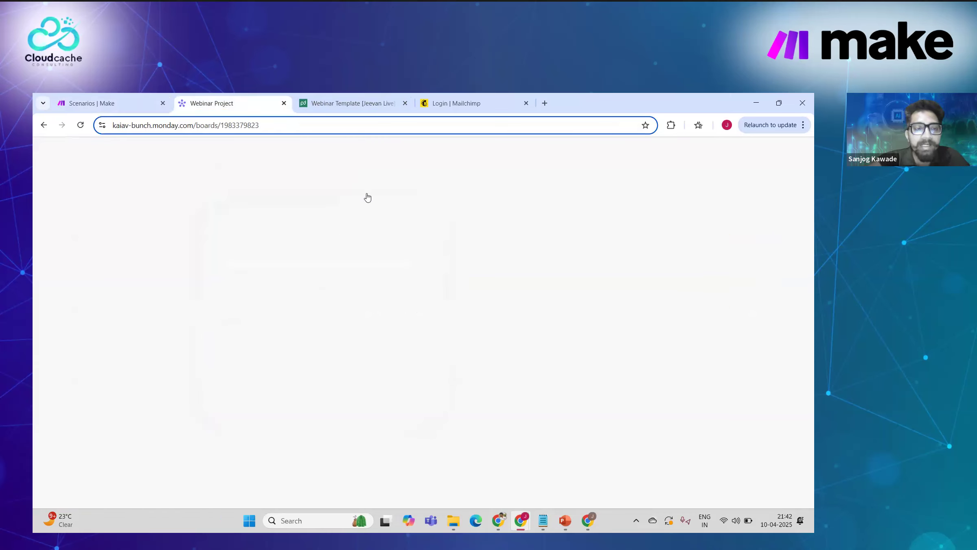
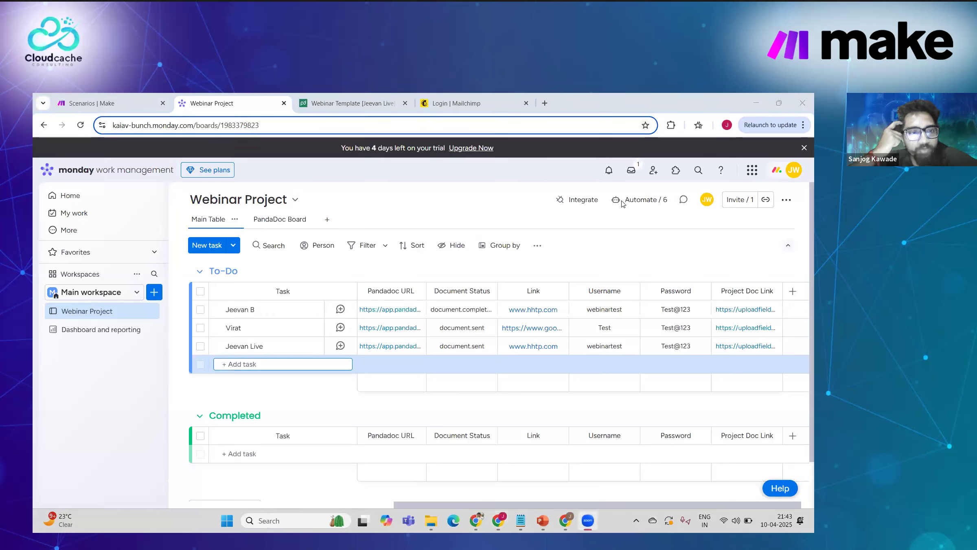
Step: Switch from the monday.com board to Make's 1st Webinar scenario list
left_click(123, 99)
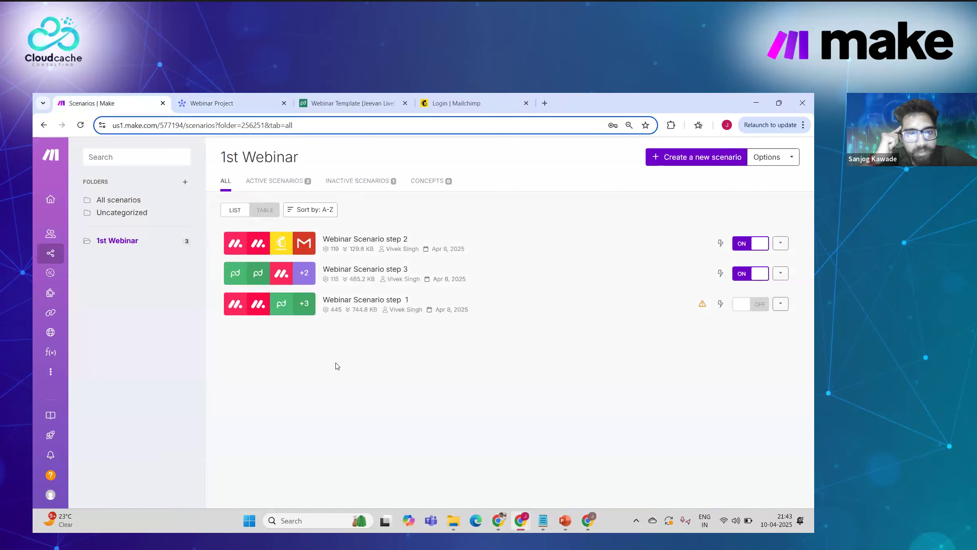
Step: Open Webinar Scenario step 1 and show its first Monday trigger's webhook settings
left_click(371, 301)
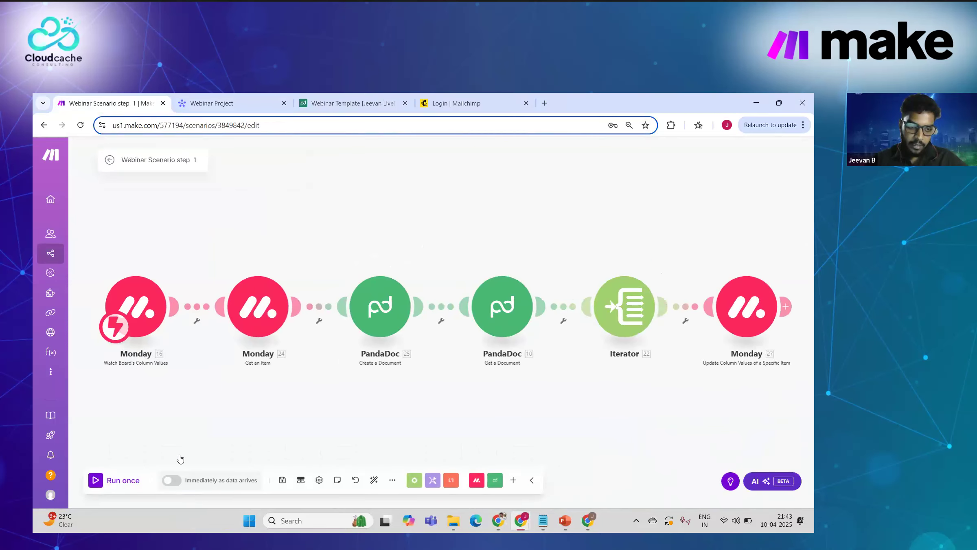
left_click(133, 325)
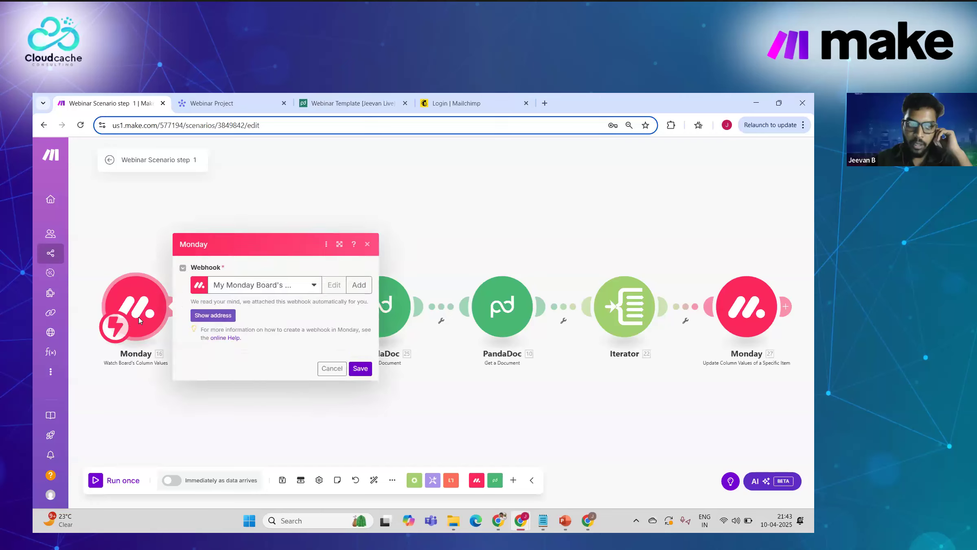
Step: Unlink the Watch Board's Column Values trigger so Monday 24 Get an Item starts the scenario
left_click(179, 425)
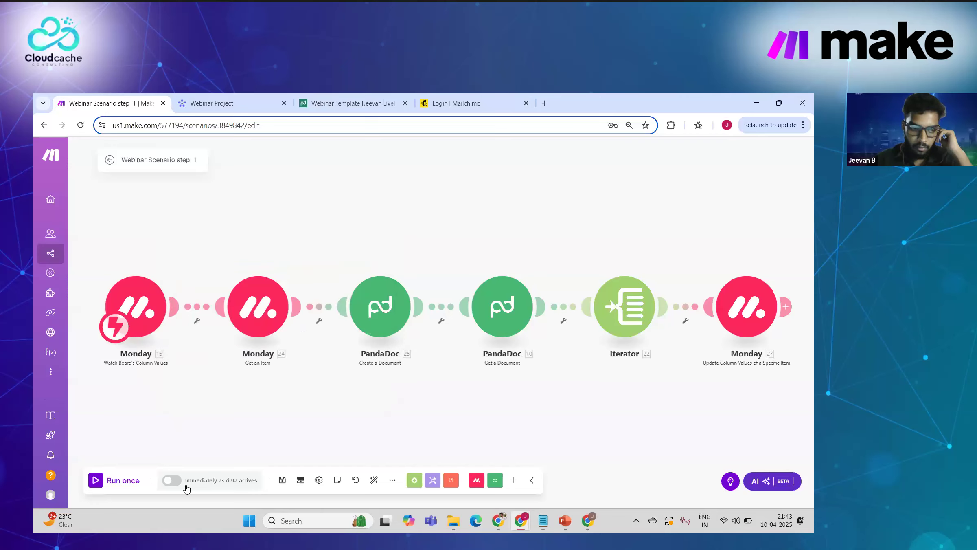
left_click(110, 332)
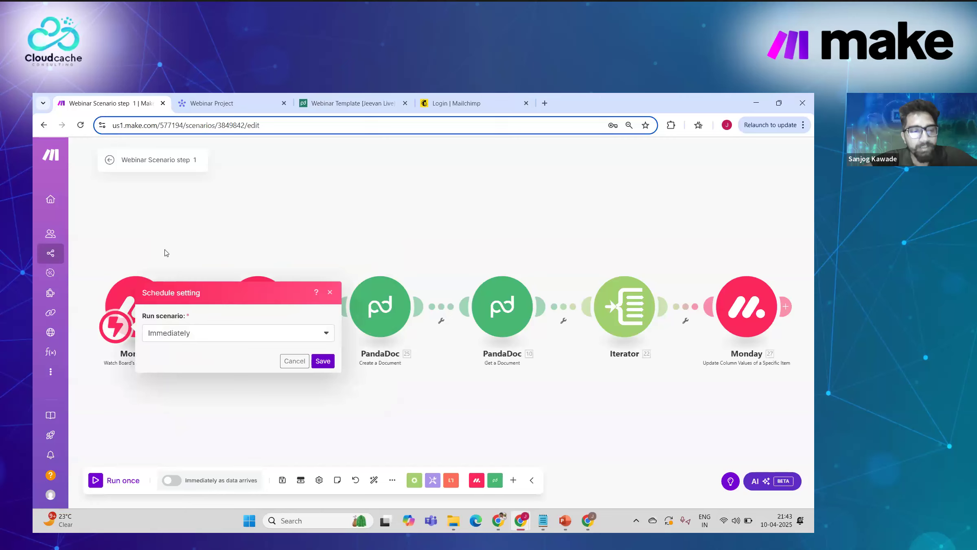
key("Escape")
left_click(198, 321)
left_click(183, 345)
left_click_drag(119, 331, 234, 322)
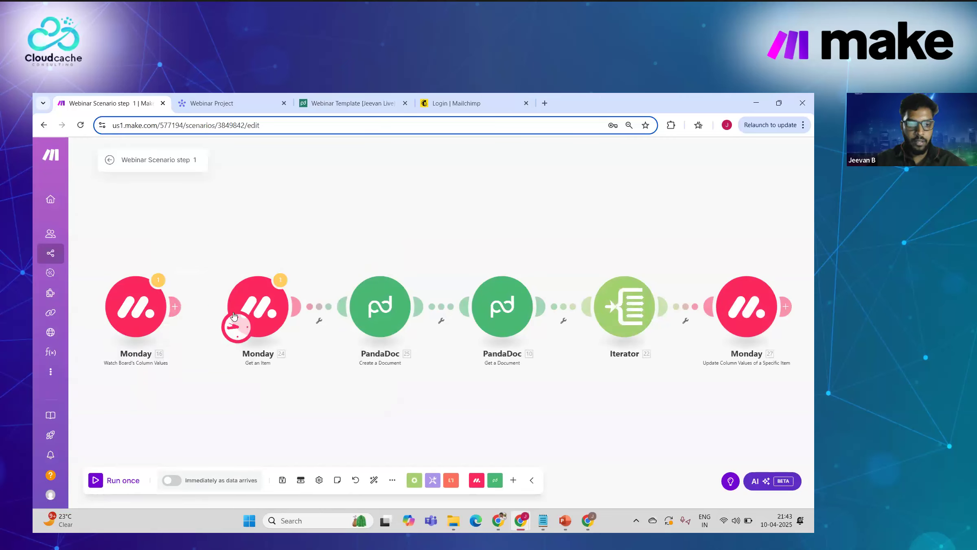
Step: Check the Get an Item module settings, then bring up the scenario schedule settings
left_click(263, 305)
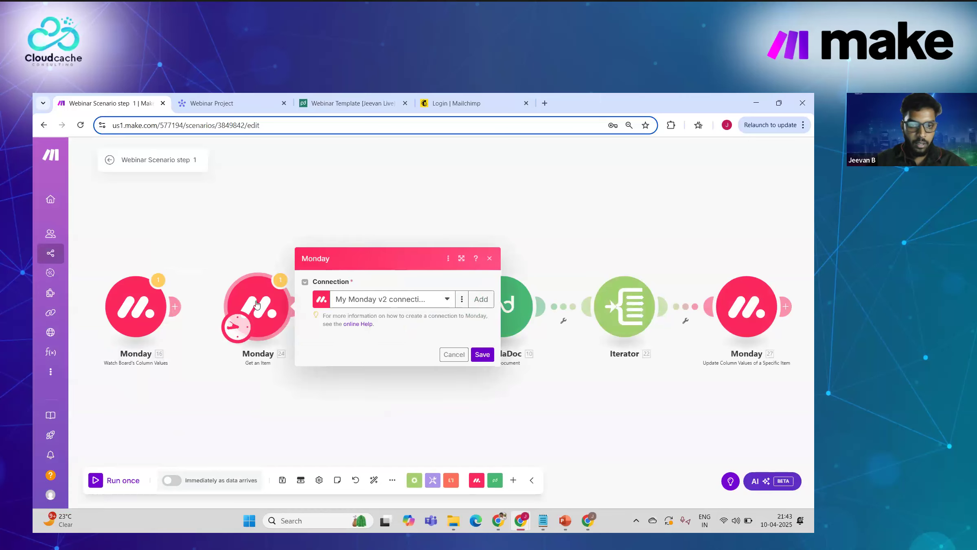
left_click(227, 230)
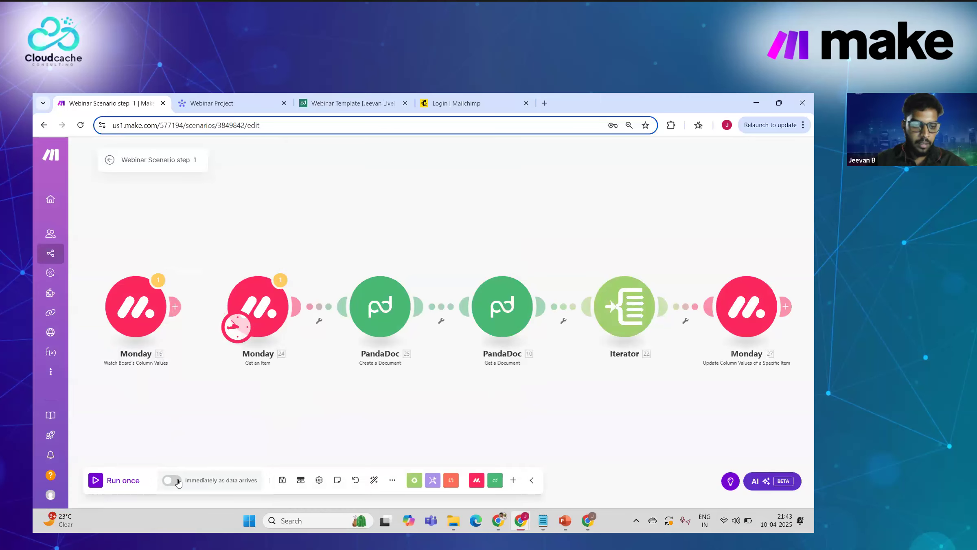
left_click(208, 480)
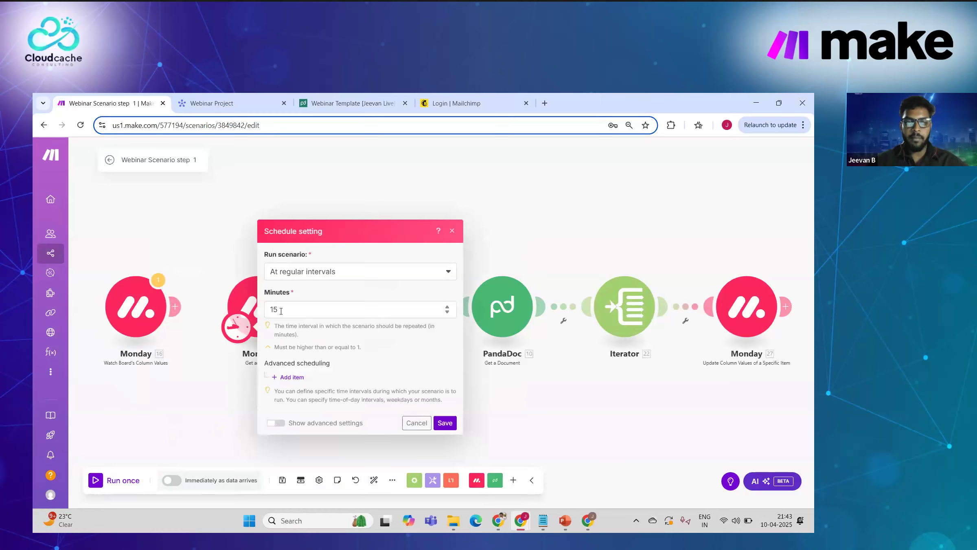
Step: Preview the At regular intervals, Every day and Days of the week schedule options
left_click(329, 271)
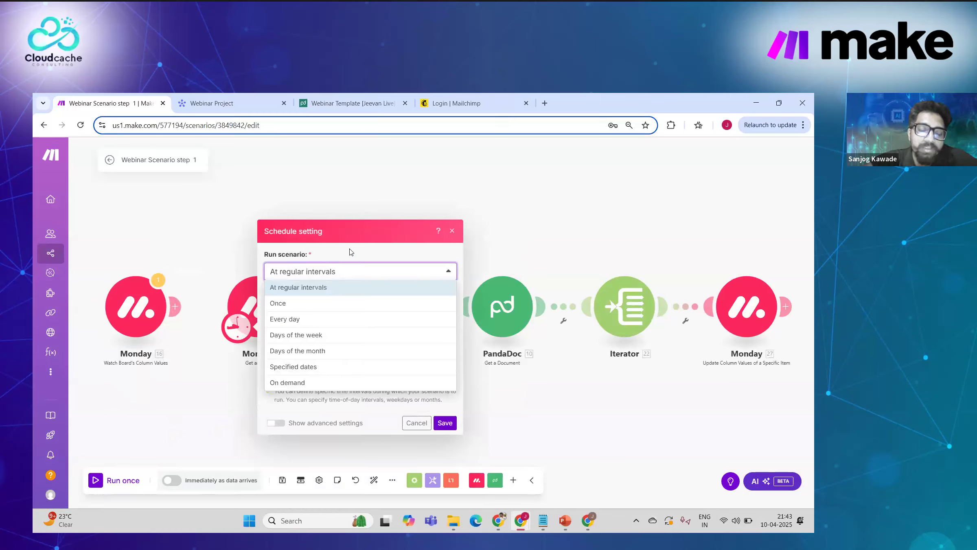
left_click(350, 252)
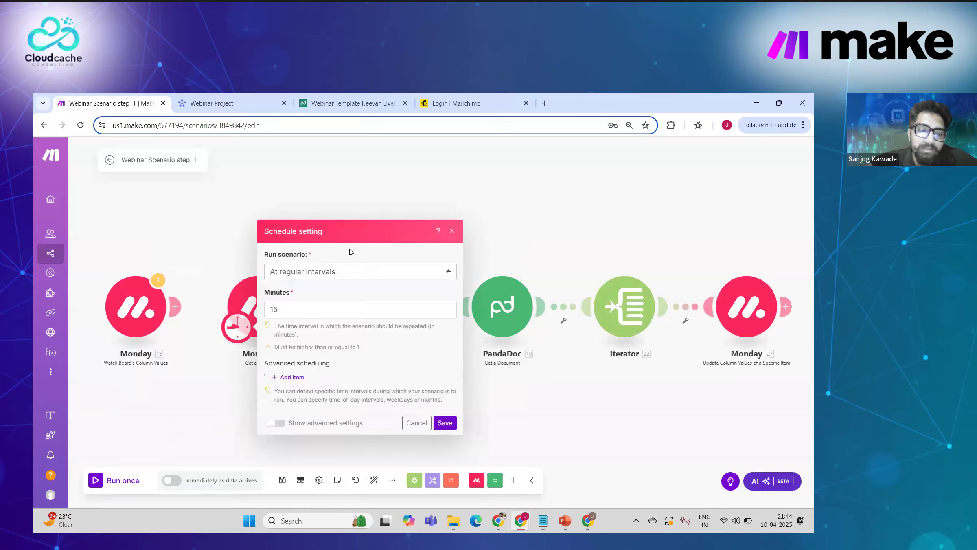
left_click(336, 271)
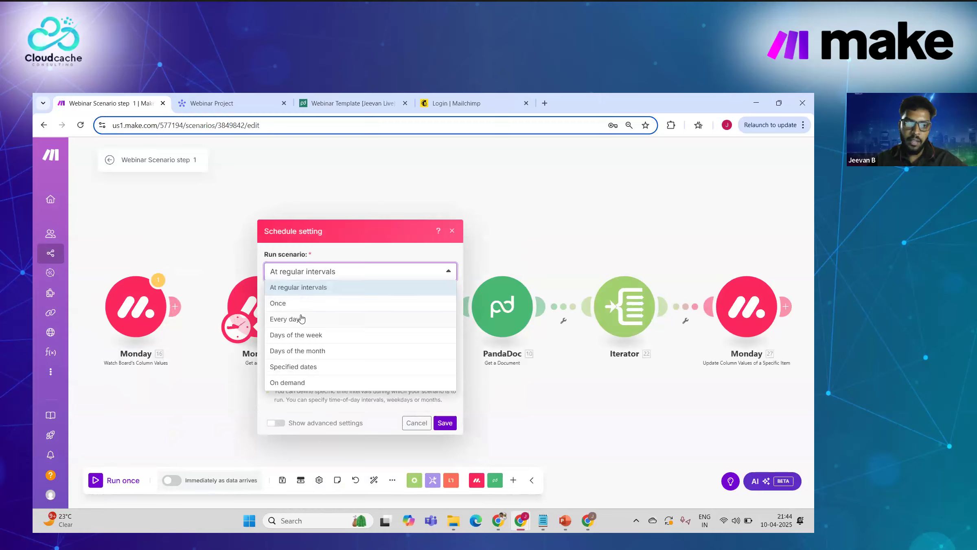
left_click(285, 319)
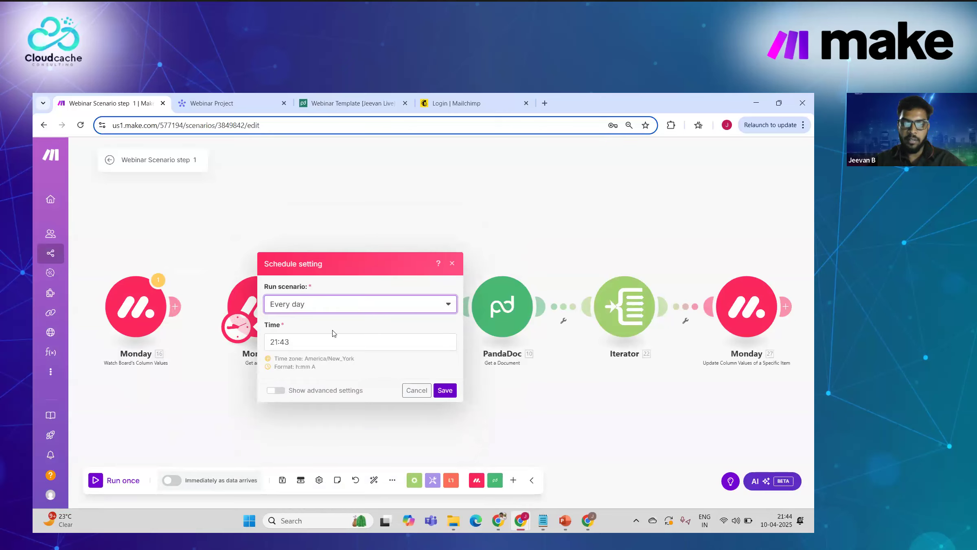
left_click(322, 337)
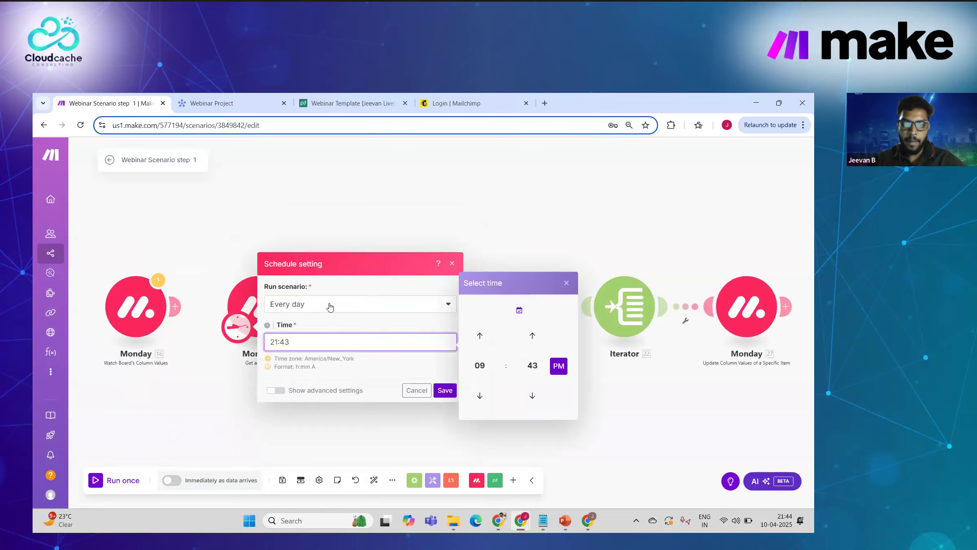
left_click(330, 308)
left_click(328, 306)
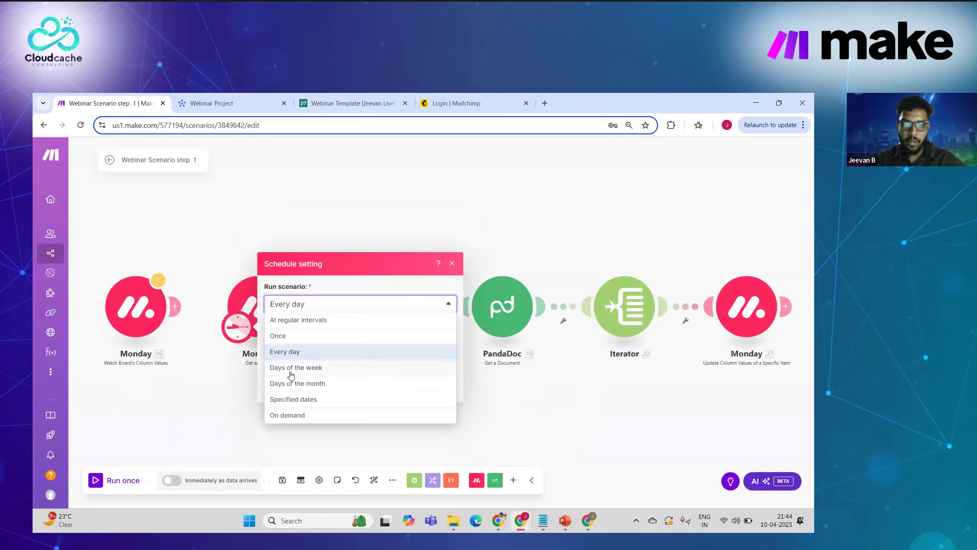
left_click(295, 368)
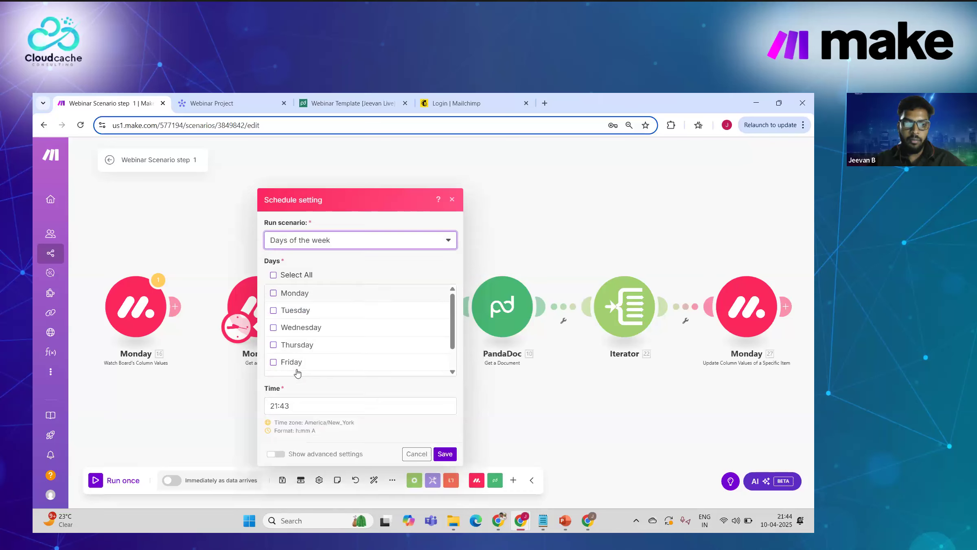
scroll(305, 348, "down", 2)
scroll(308, 348, "up", 2)
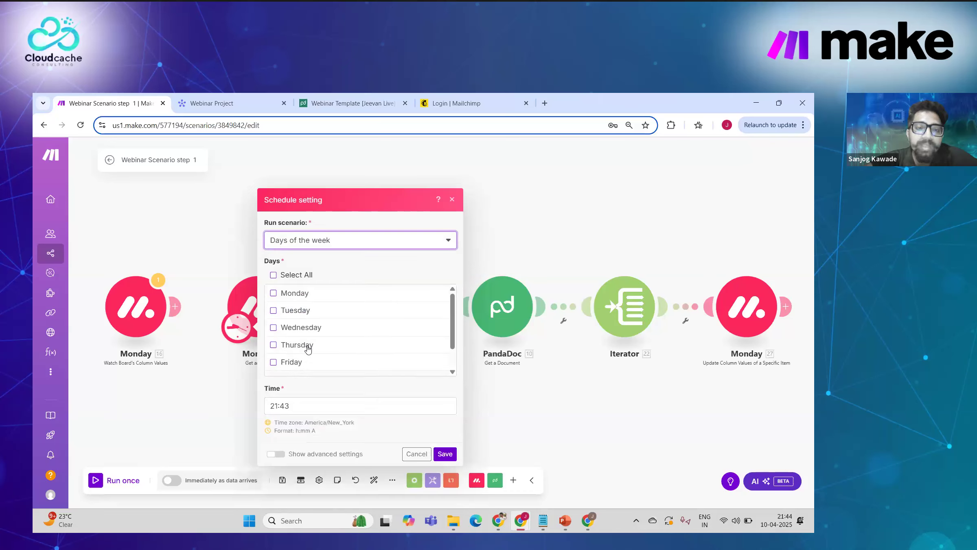
Step: Preview the Days of the month and Specified dates schedule options
left_click(319, 246)
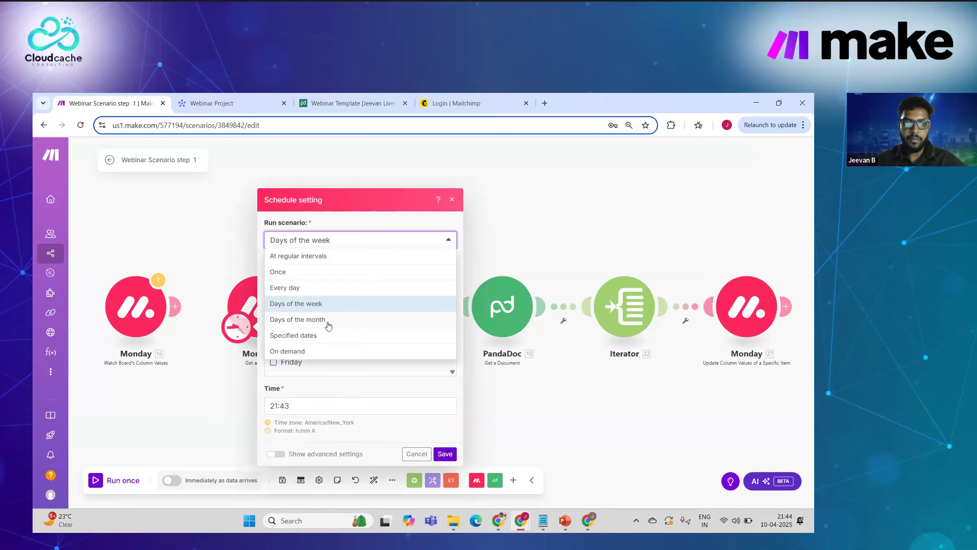
left_click(329, 322)
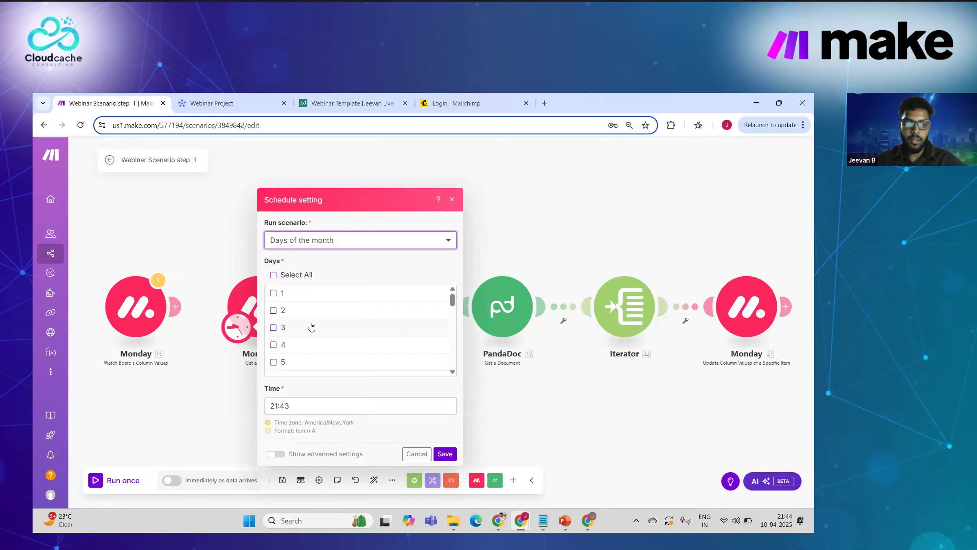
scroll(312, 323, "down", 10)
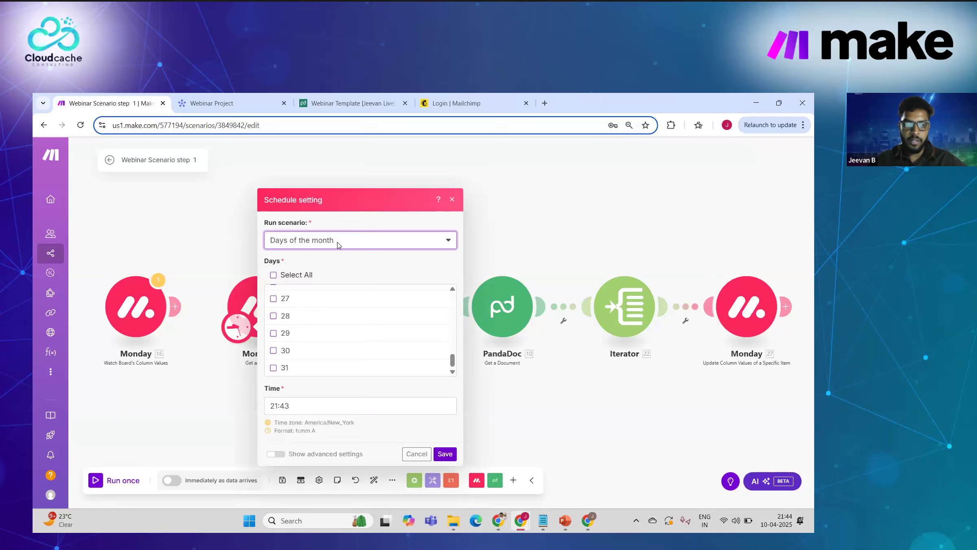
left_click(338, 242)
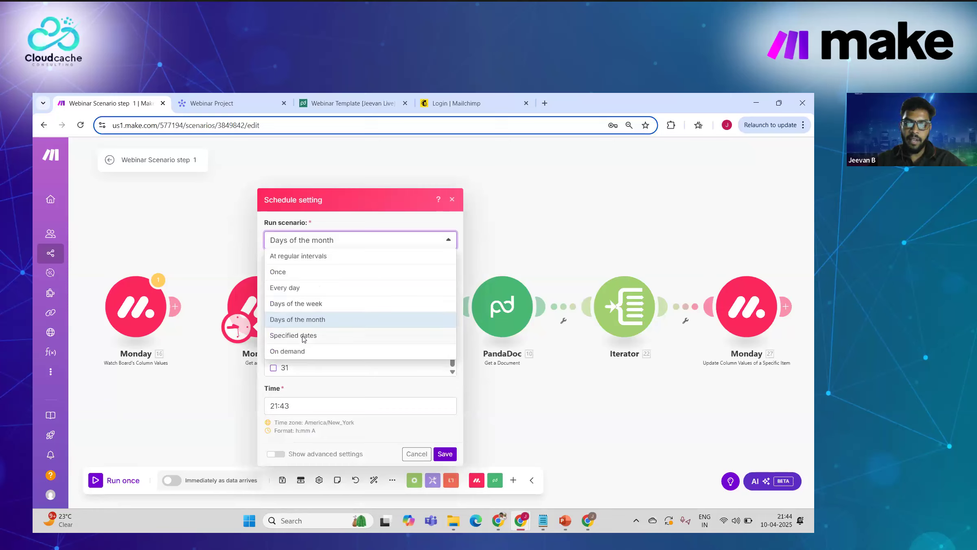
left_click(302, 336)
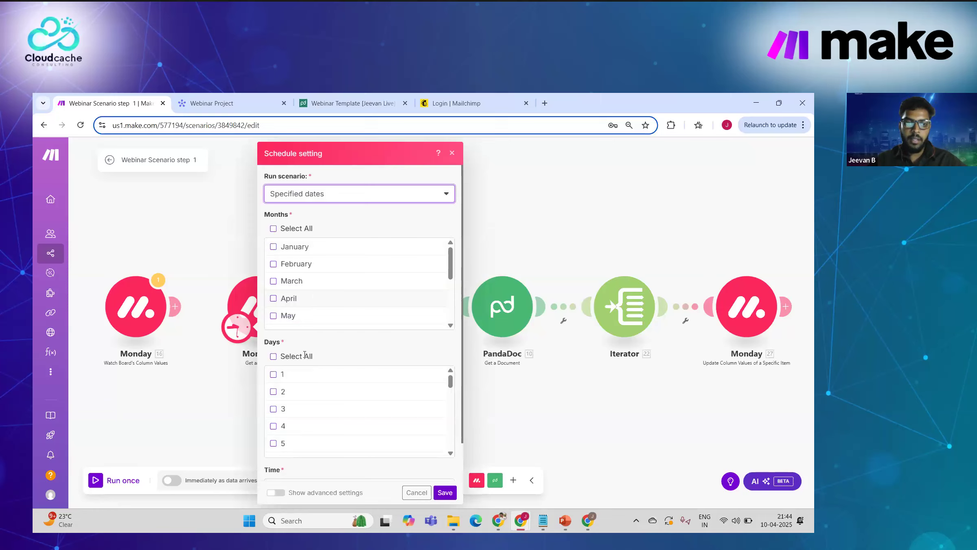
scroll(338, 281, "down", 5)
scroll(305, 414, "down", 5)
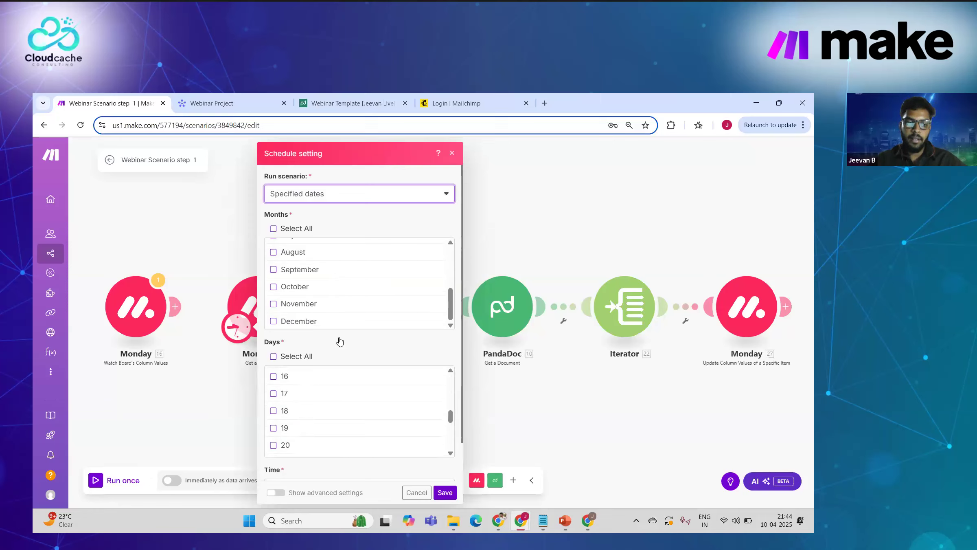
scroll(323, 421, "down", 1)
scroll(315, 195, "up", 1)
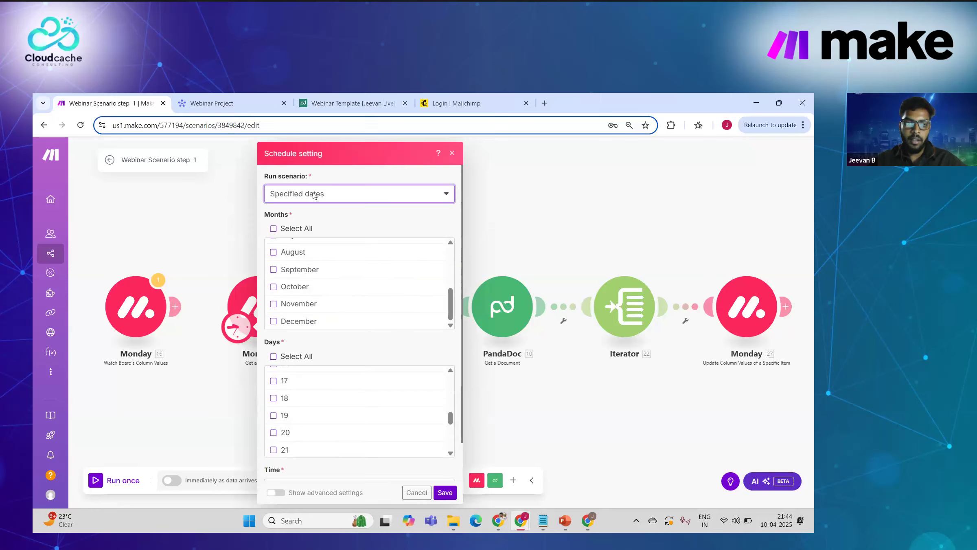
Step: Set the scenario to run On demand and save the schedule
left_click(310, 197)
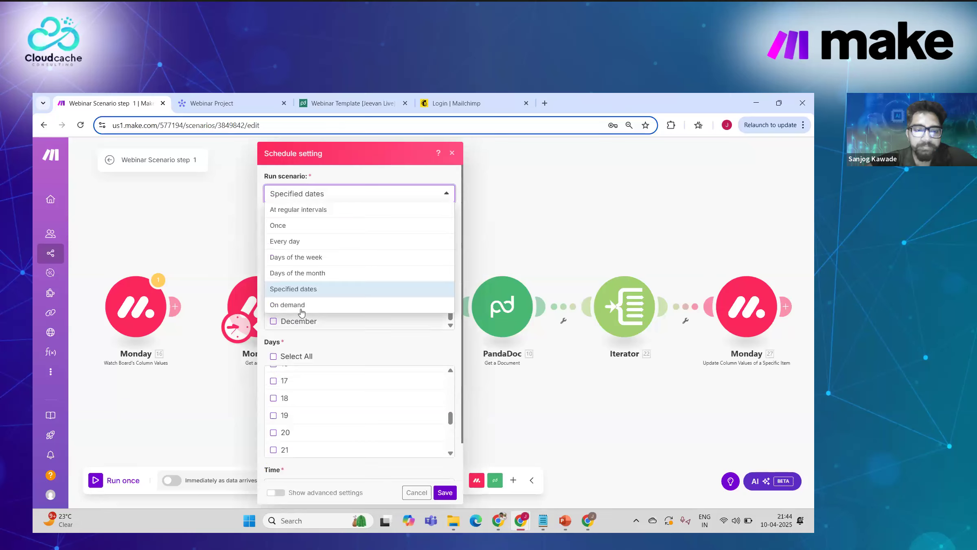
left_click(301, 311)
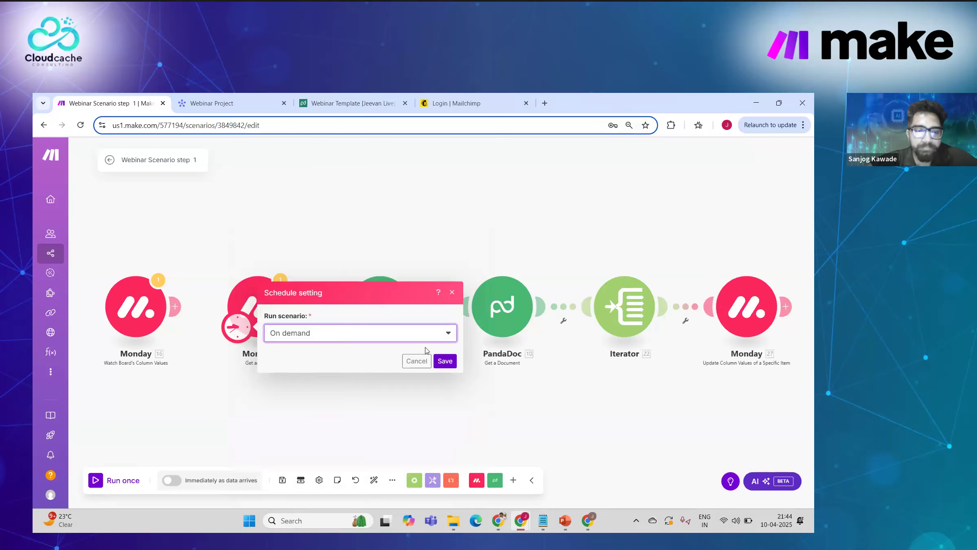
left_click(440, 361)
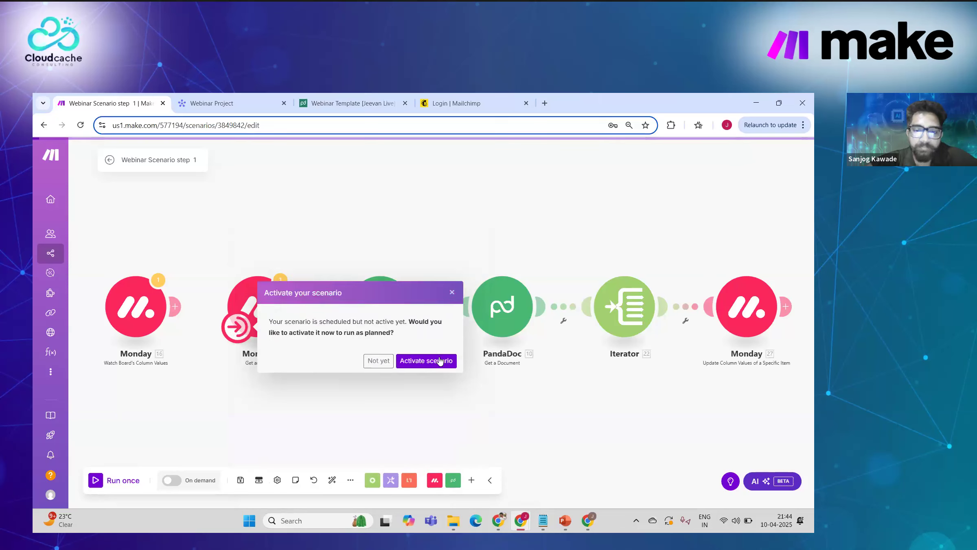
Step: Leave the scenario inactive, dismiss the unsaved-changes notice, and go to monday.com's Webinar Project board
left_click(452, 293)
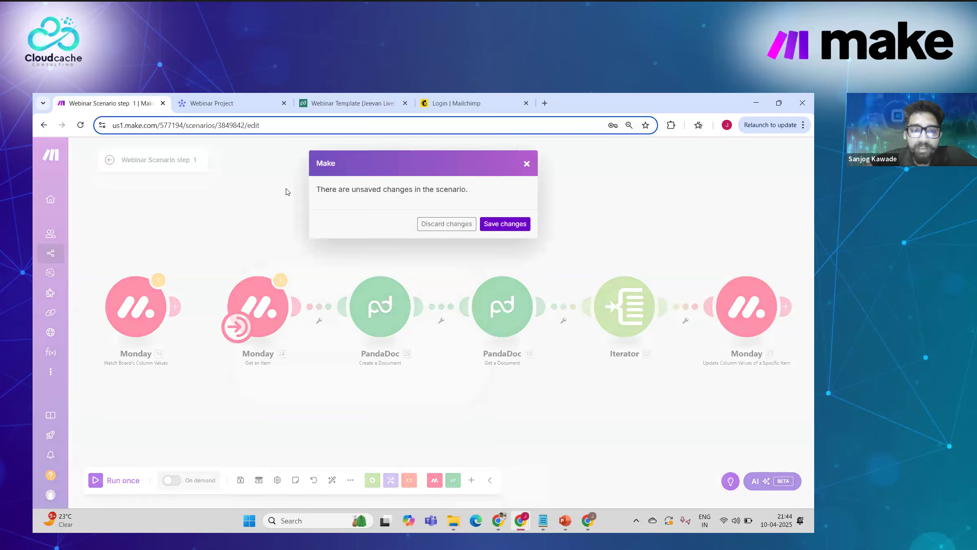
left_click(526, 165)
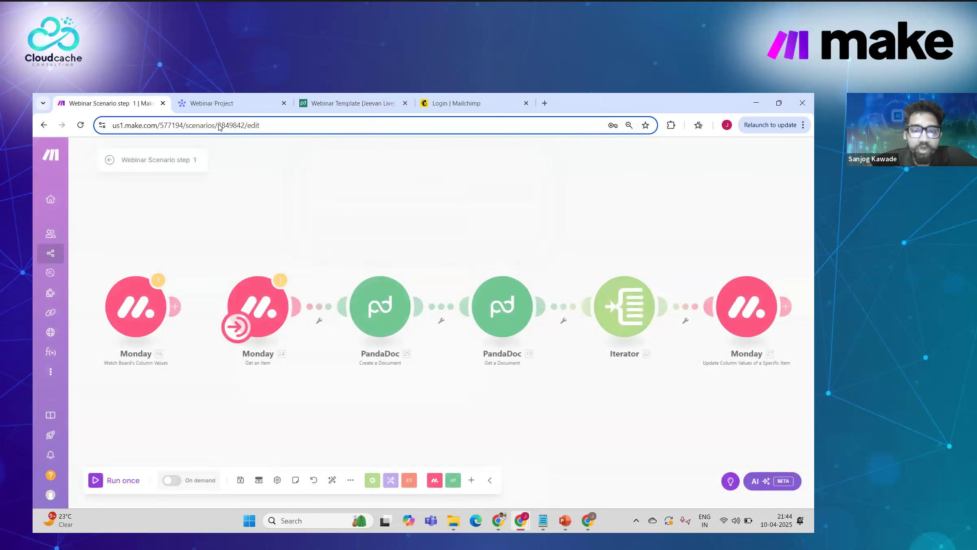
left_click(235, 101)
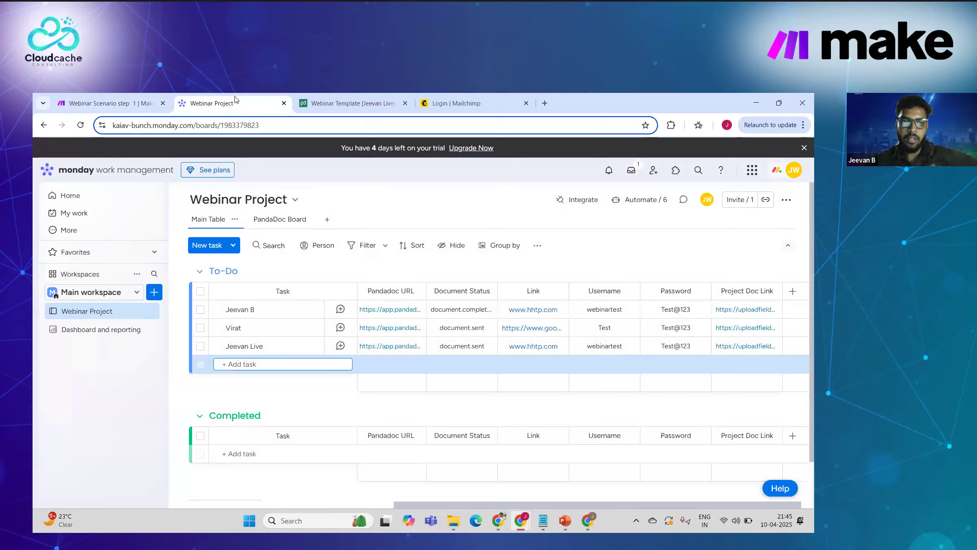
Step: Switch back to the Webinar Scenario step 1 editor in Make
left_click(154, 101)
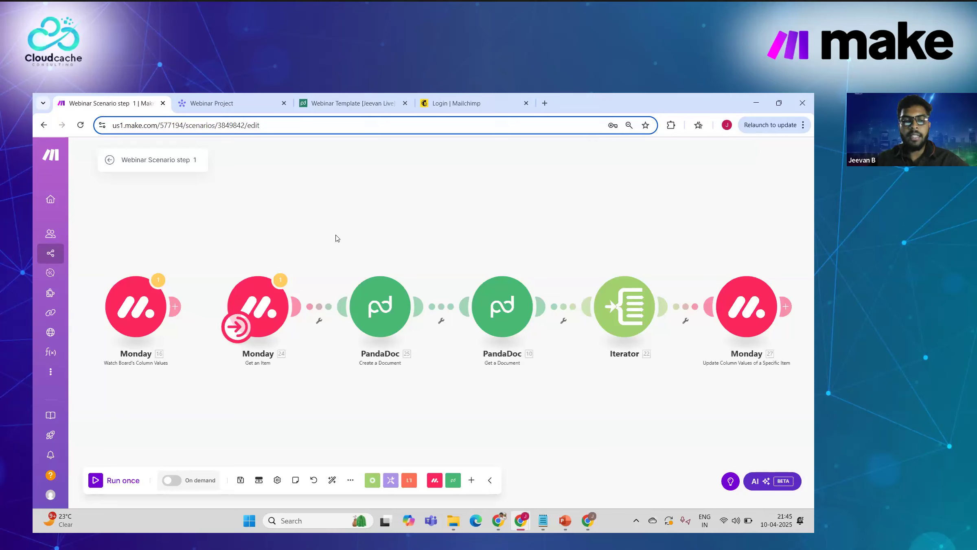
left_click_drag(379, 215, 351, 225)
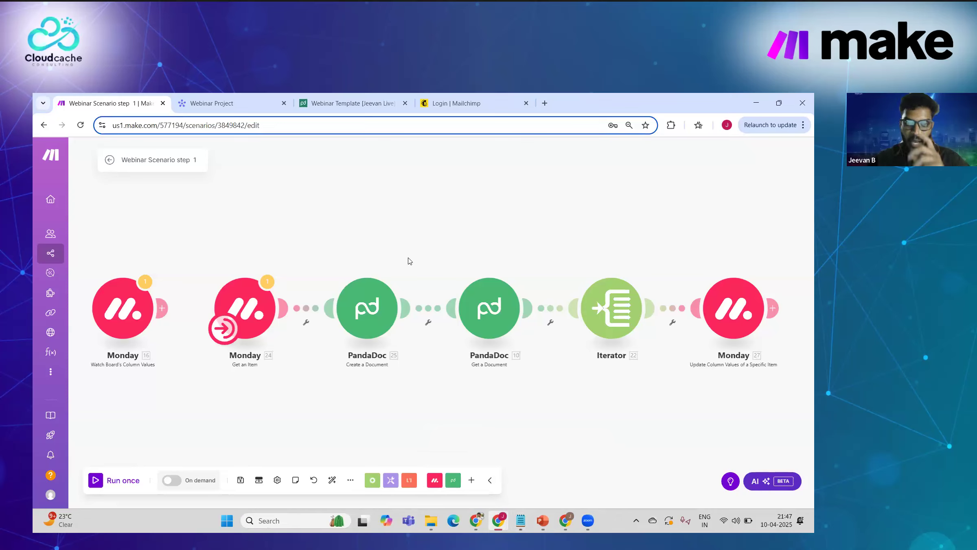
Step: Browse the Flow Control modules, then exit the editor to the scenario overview
left_click(370, 482)
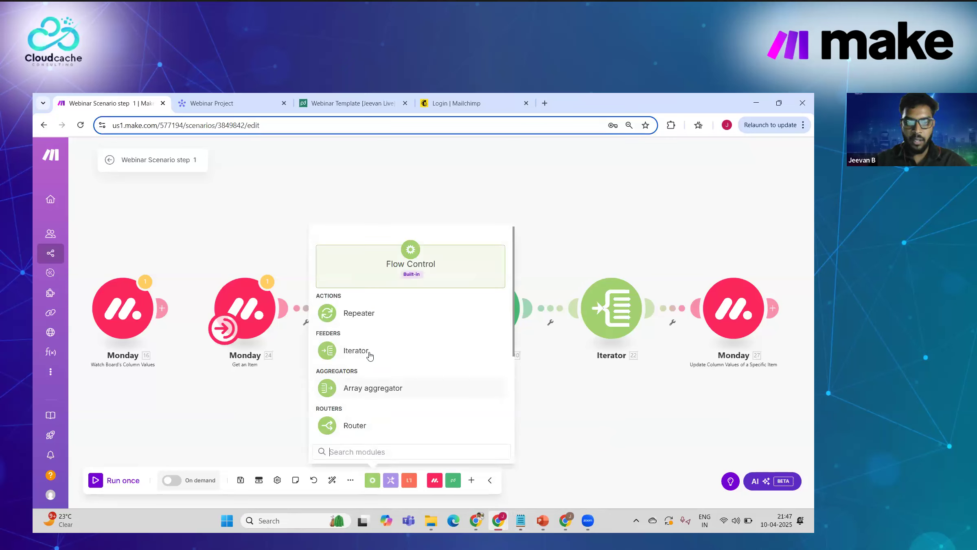
scroll(369, 356, "down", 3)
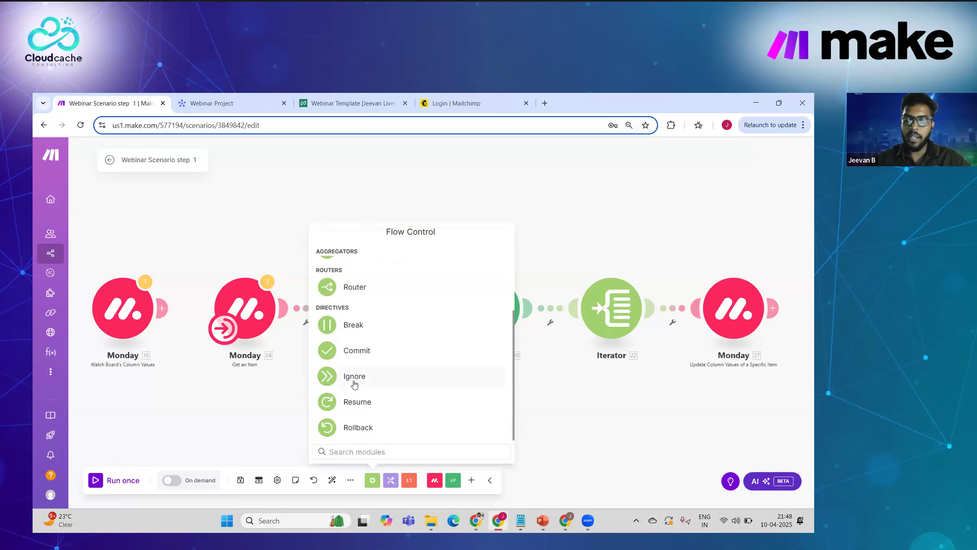
left_click(257, 383)
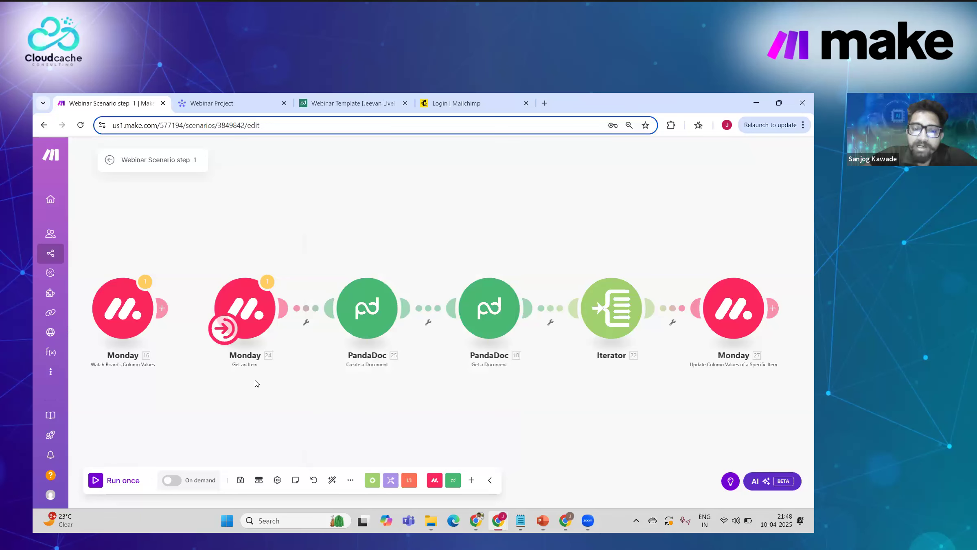
left_click(371, 479)
scroll(378, 375, "down", 3)
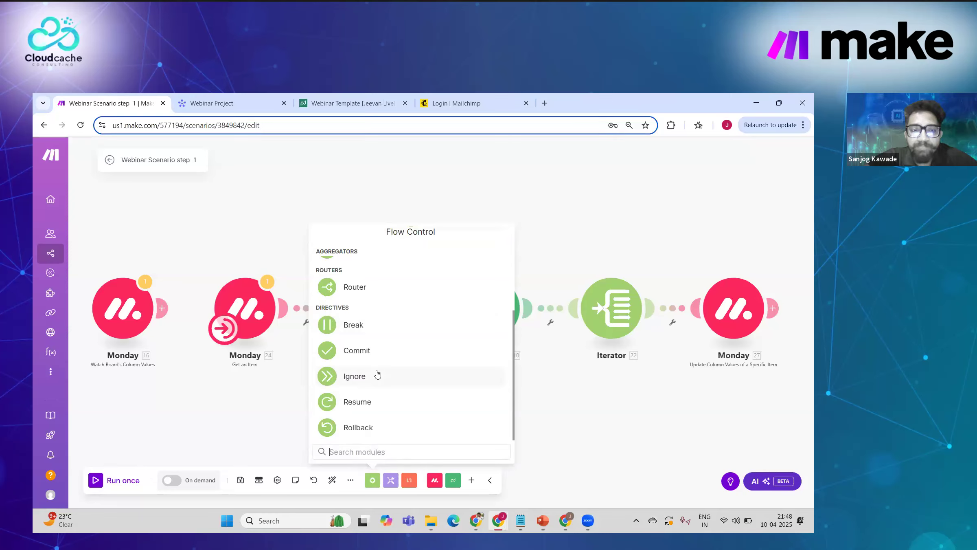
scroll(378, 374, "up", 3)
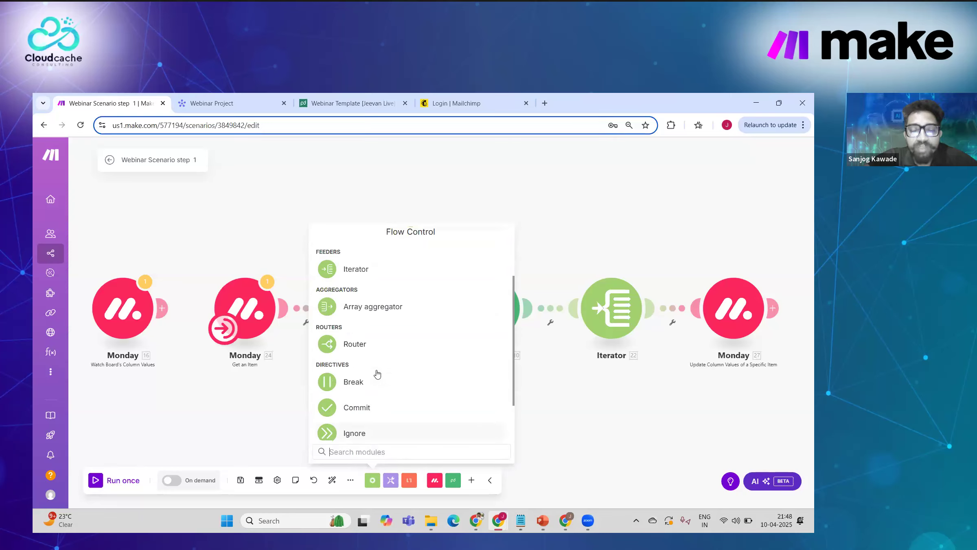
left_click(109, 161)
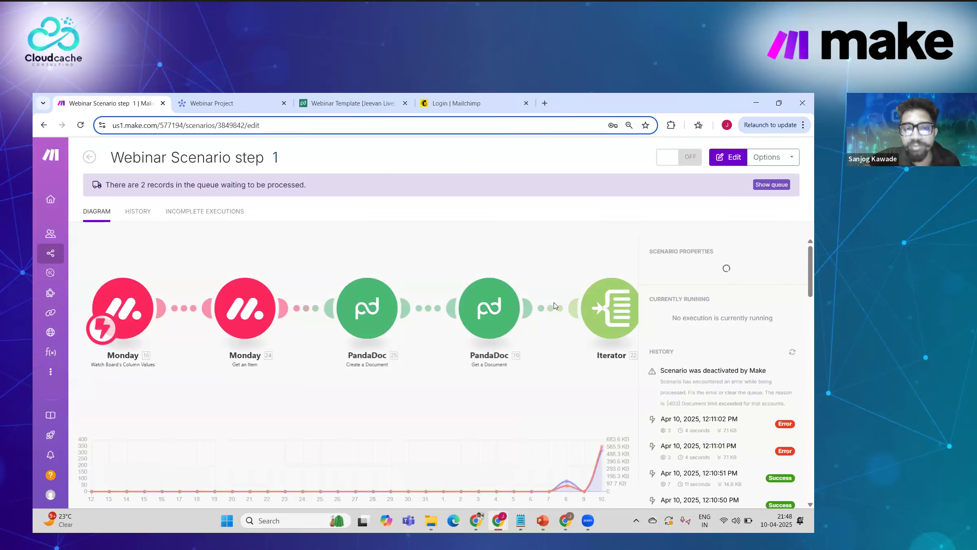
Step: Open the April 10, 2025 12:10:51 PM run from the scenario history
scroll(672, 388, "down", 2)
left_click(672, 387)
scroll(676, 385, "down", 1)
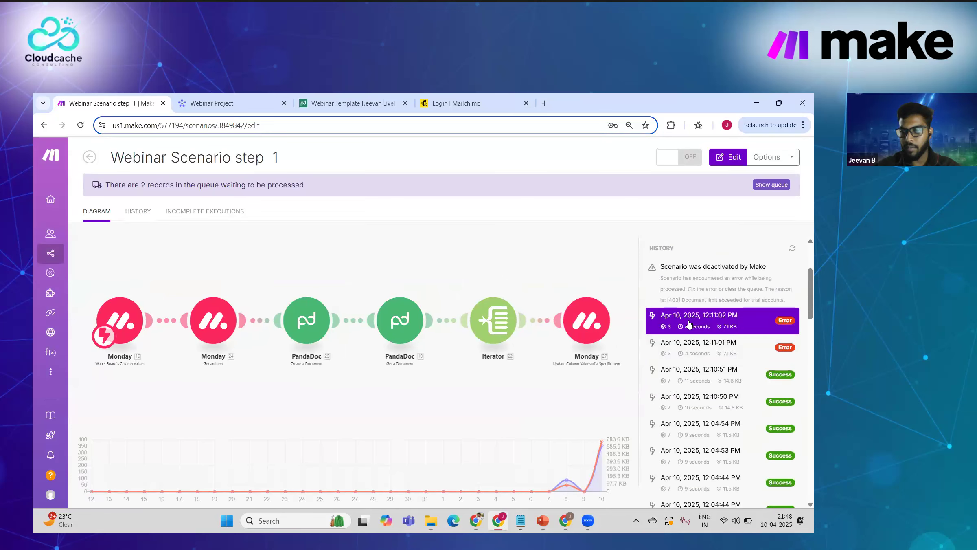
left_click(697, 372)
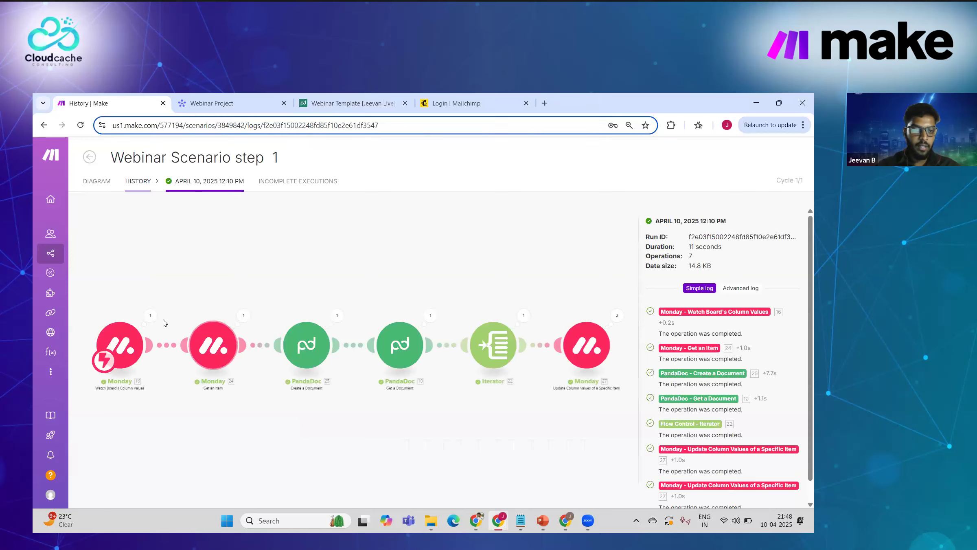
Step: Inspect the first Monday module's output: Previous Value label 'Contract creation', style, Pulse ID and Pulse Name
left_click(150, 318)
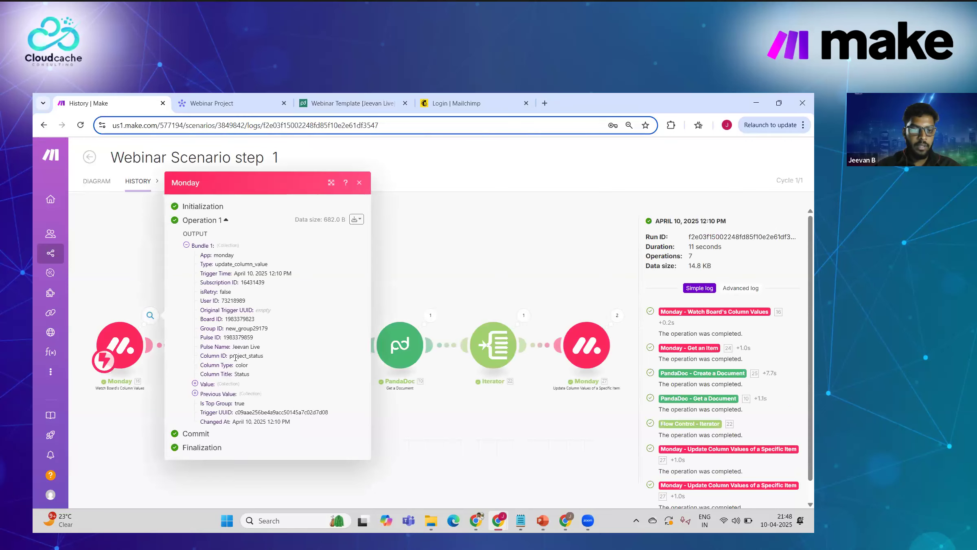
left_click(195, 393)
left_click(204, 399)
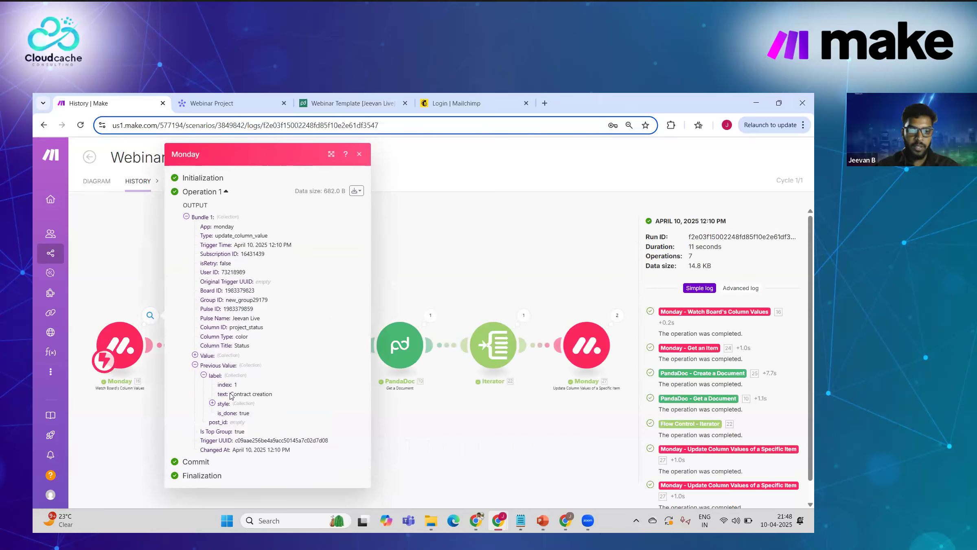
triple_click(266, 391)
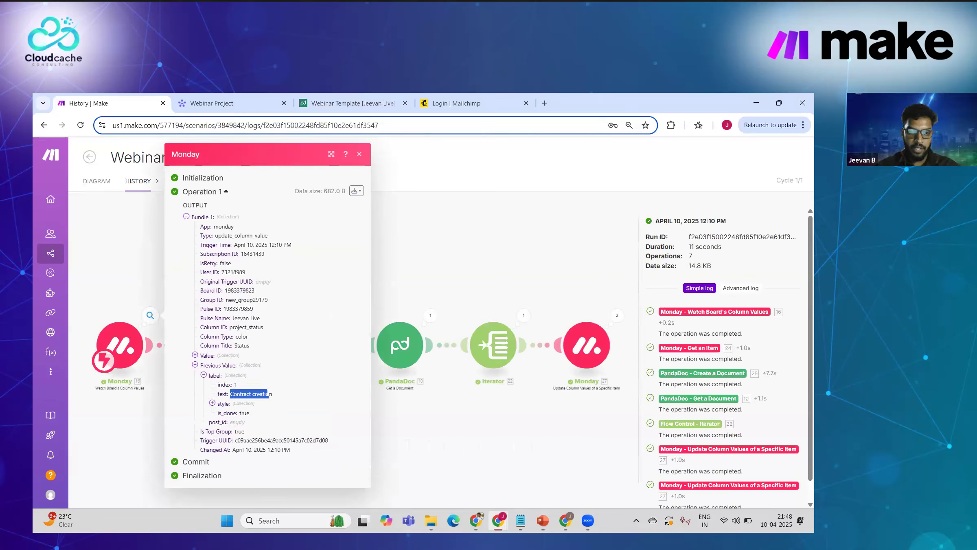
left_click(212, 403)
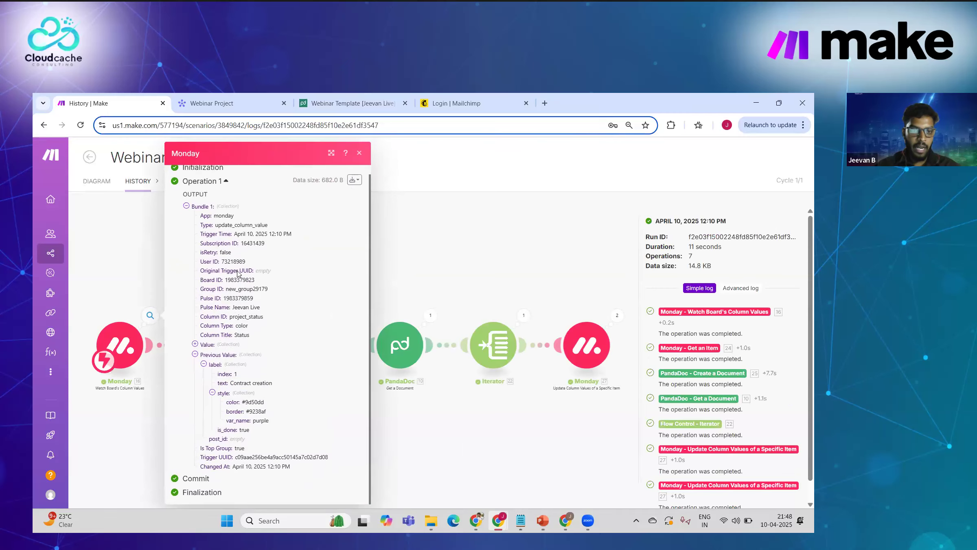
double_click(238, 299)
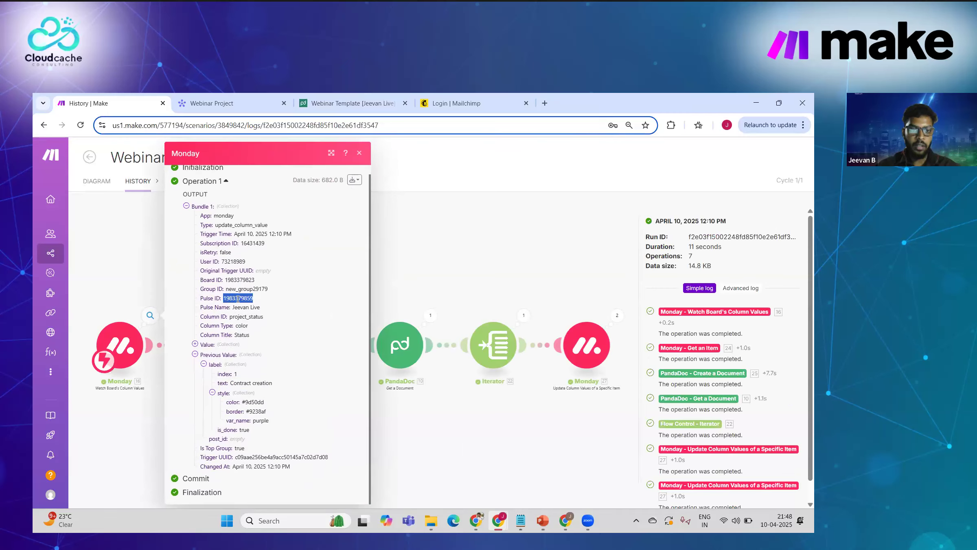
left_click_drag(233, 307, 262, 308)
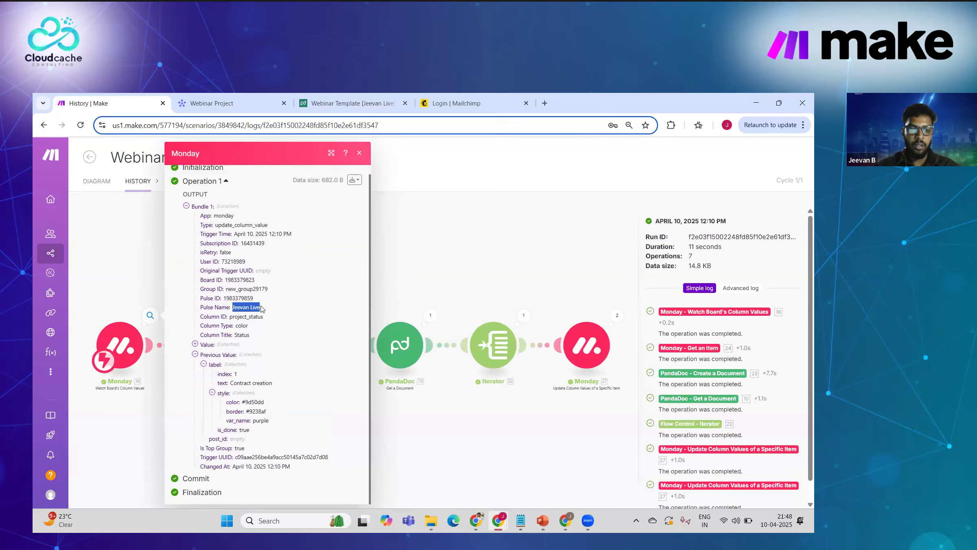
left_click(420, 273)
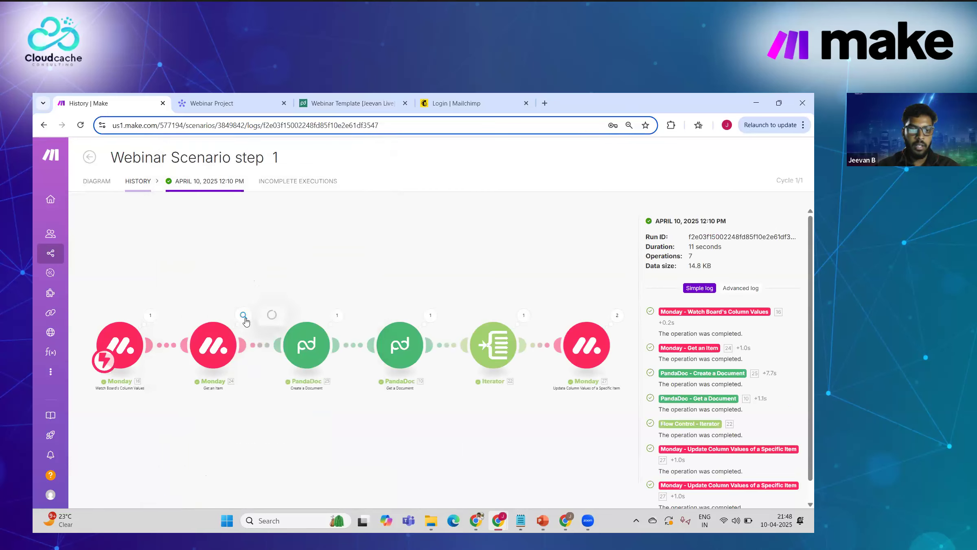
Step: Expand the second Monday module's Column Values, then view the PandaDoc creation's operation data
left_click(244, 317)
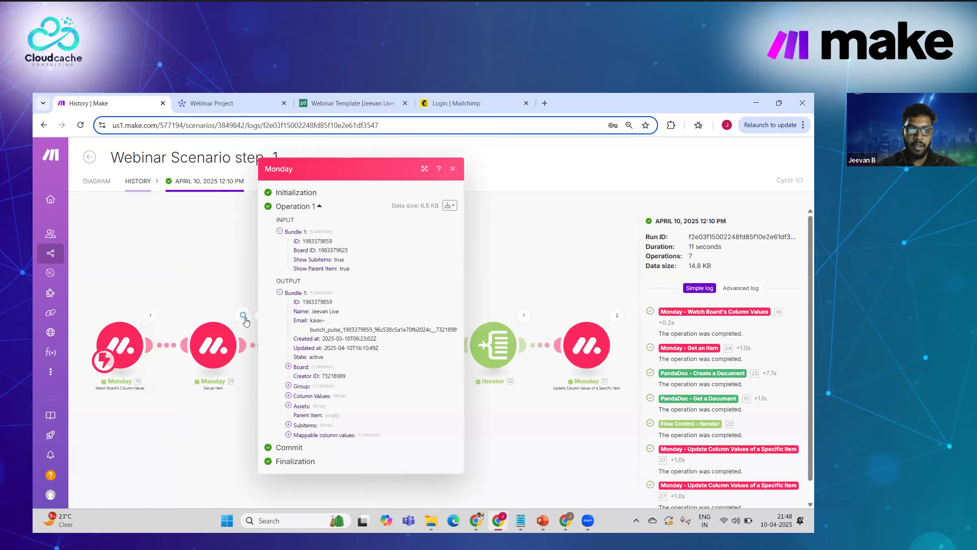
left_click(289, 395)
scroll(324, 402, "down", 2)
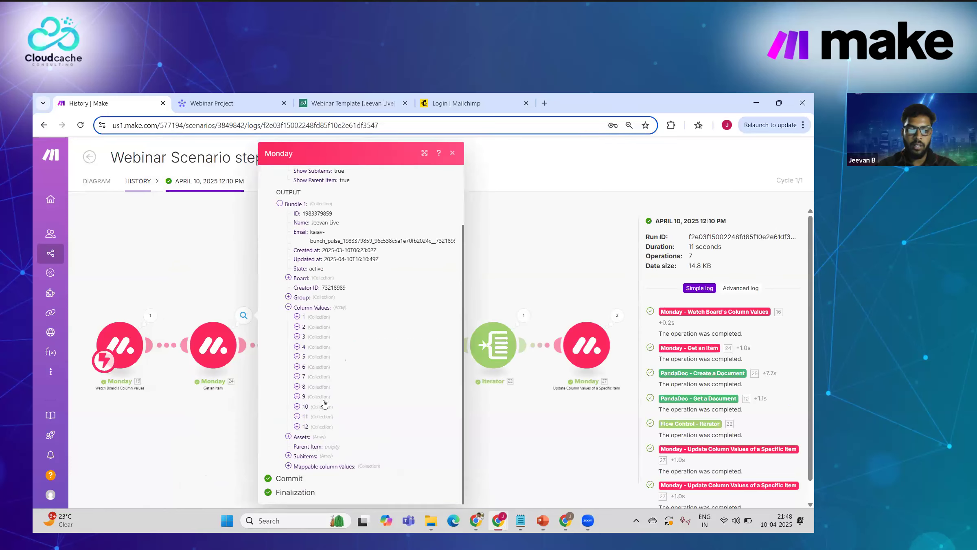
left_click(218, 448)
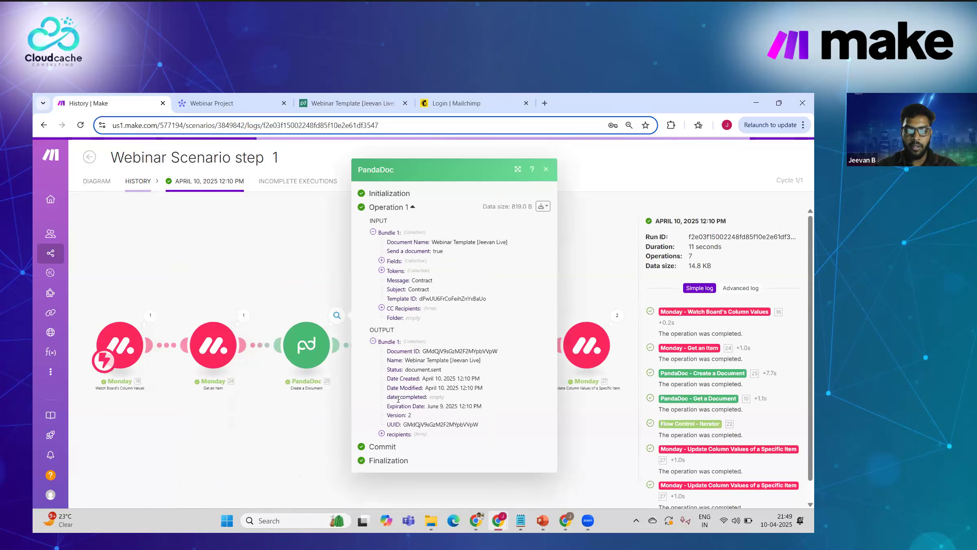
Step: Check the created Document ID, then expand Get a Document's Recipients list
double_click(435, 351)
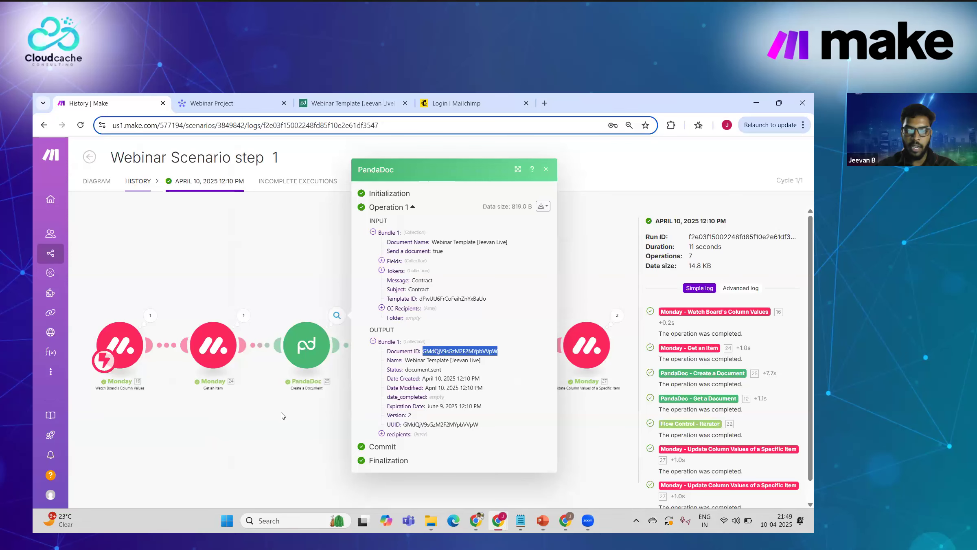
left_click(282, 412)
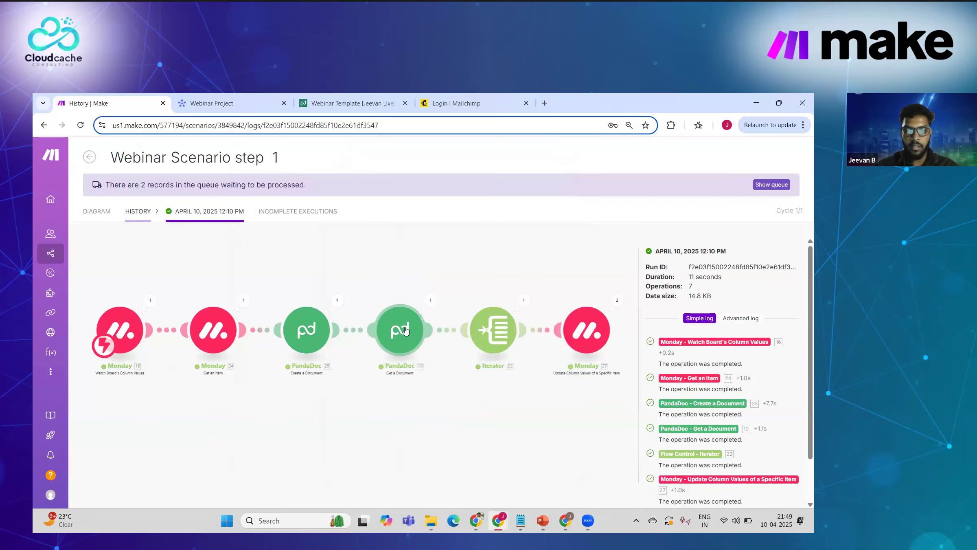
left_click(430, 301)
scroll(478, 447, "down", 1)
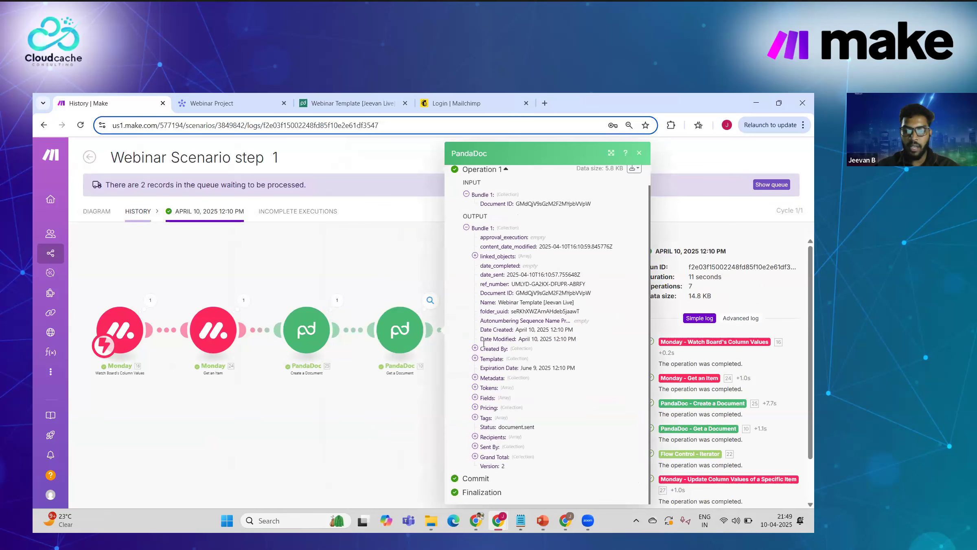
left_click(476, 437)
Step: Review the second recipient's shared link, then show the Iterator's Recipients mapping
scroll(478, 437, "down", 1)
left_click(484, 436)
scroll(484, 437, "down", 5)
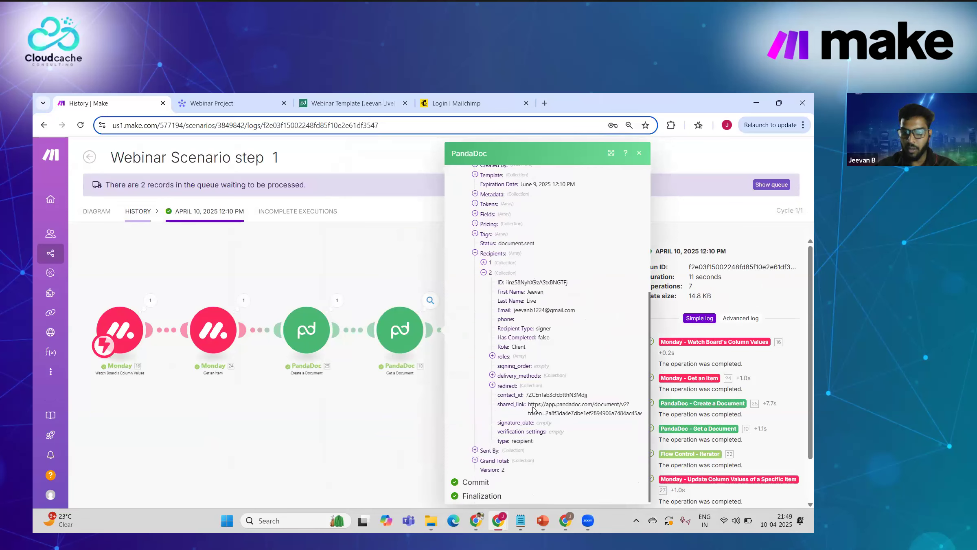
triple_click(530, 405)
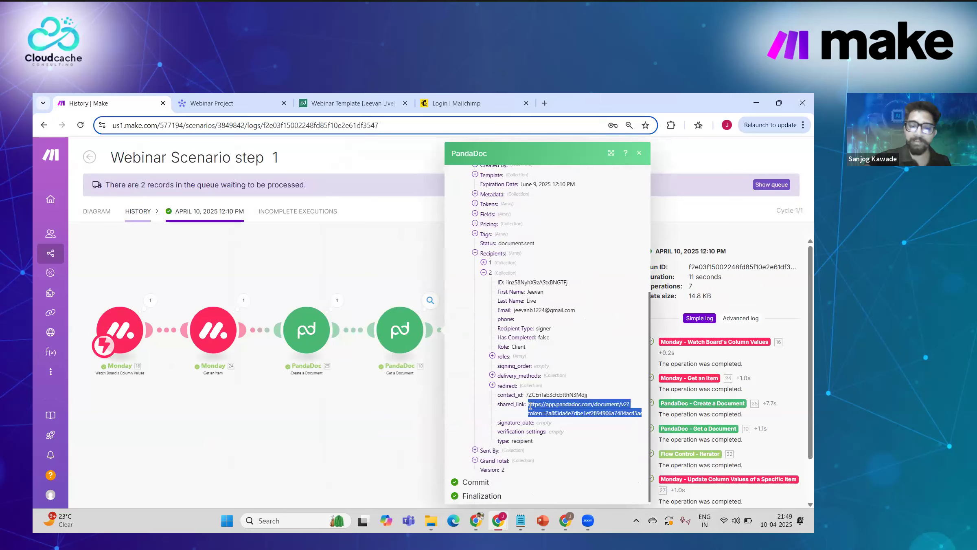
left_click(412, 420)
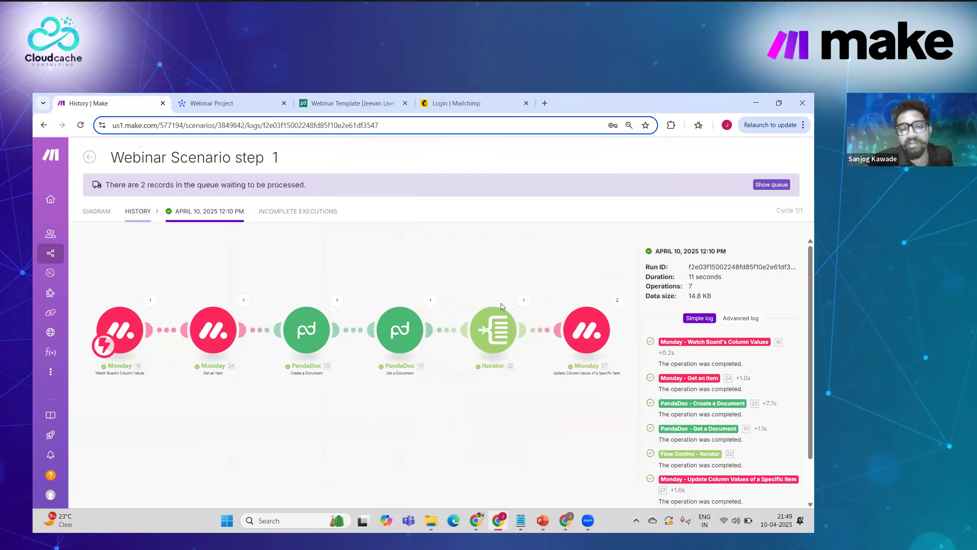
left_click(496, 325)
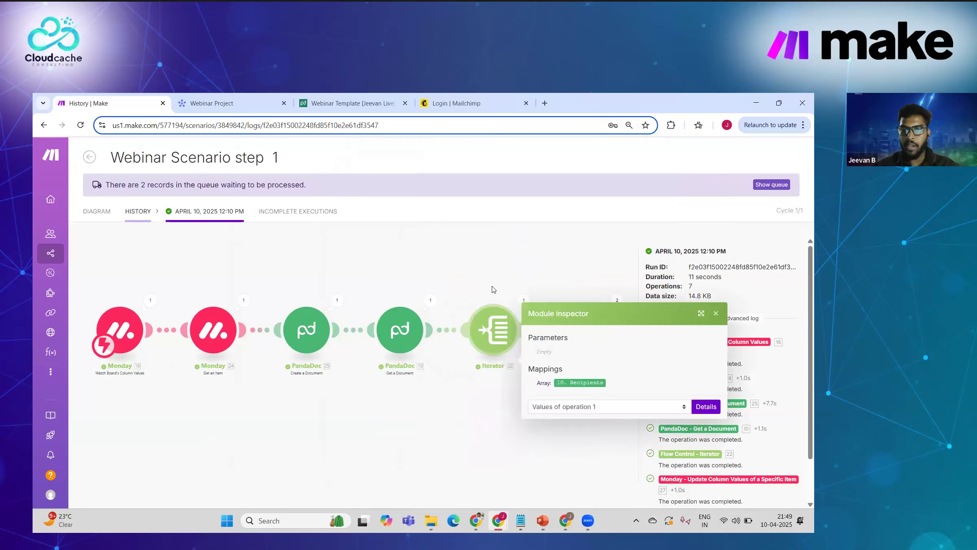
Step: Review the Iterator's two output bundles from this run
left_click(522, 301)
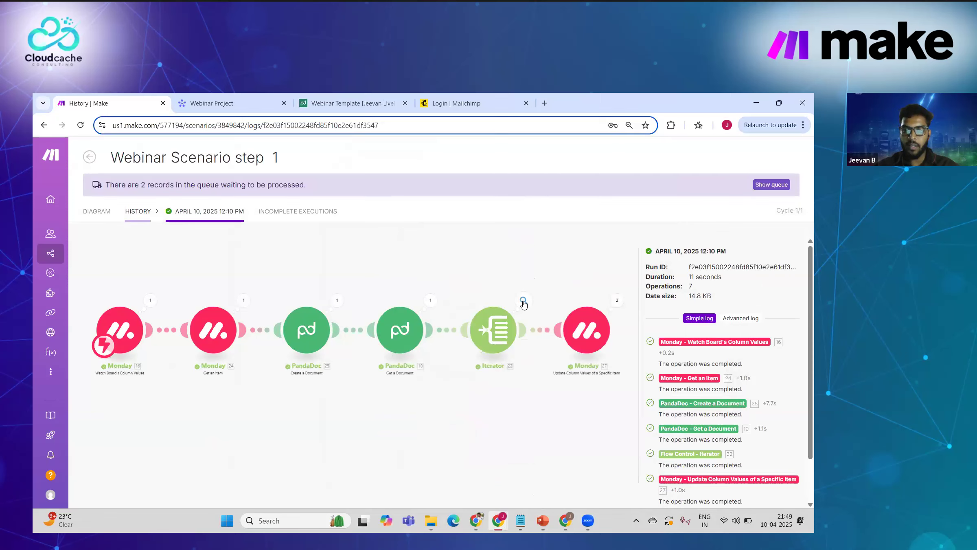
left_click(523, 302)
scroll(584, 350, "down", 10)
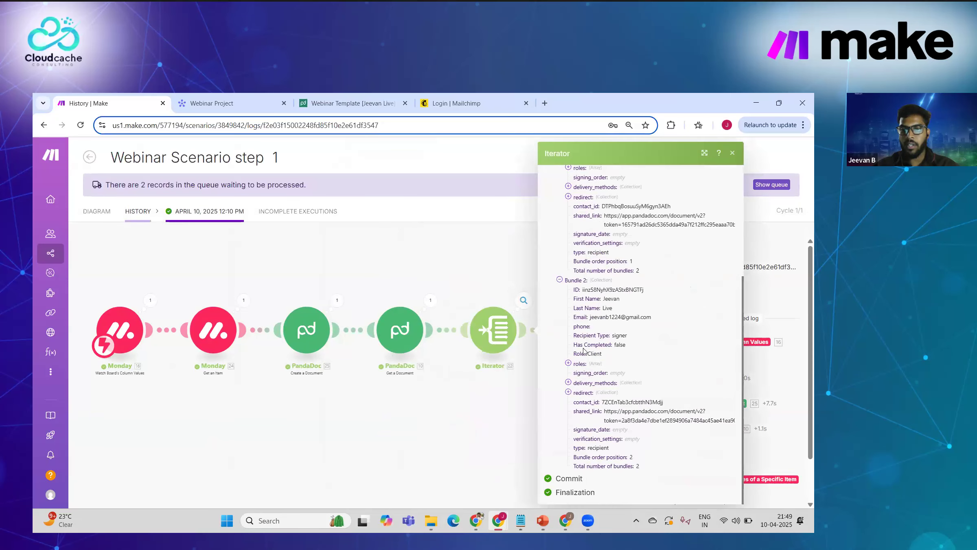
left_click(456, 277)
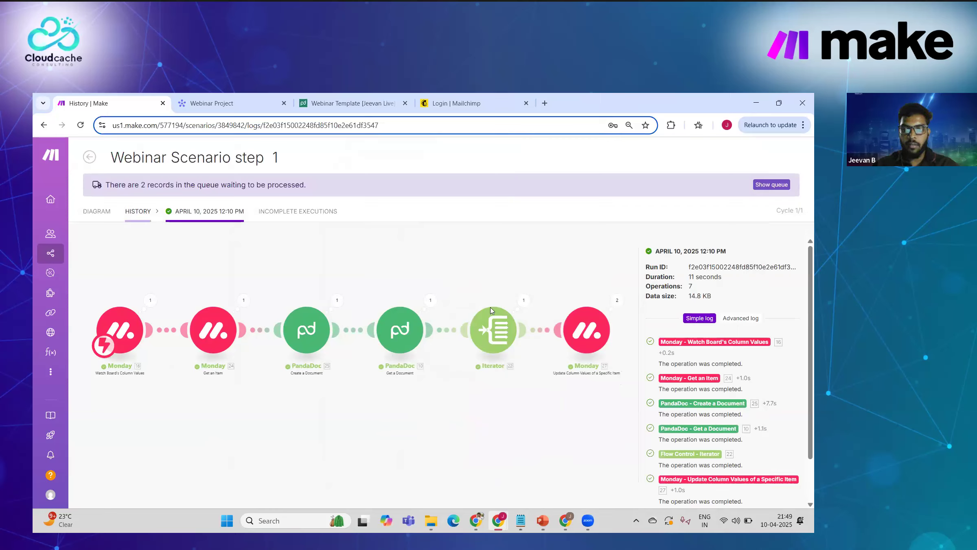
Step: Check the final Monday update's mappings, then return to the scenario diagram
left_click(564, 301)
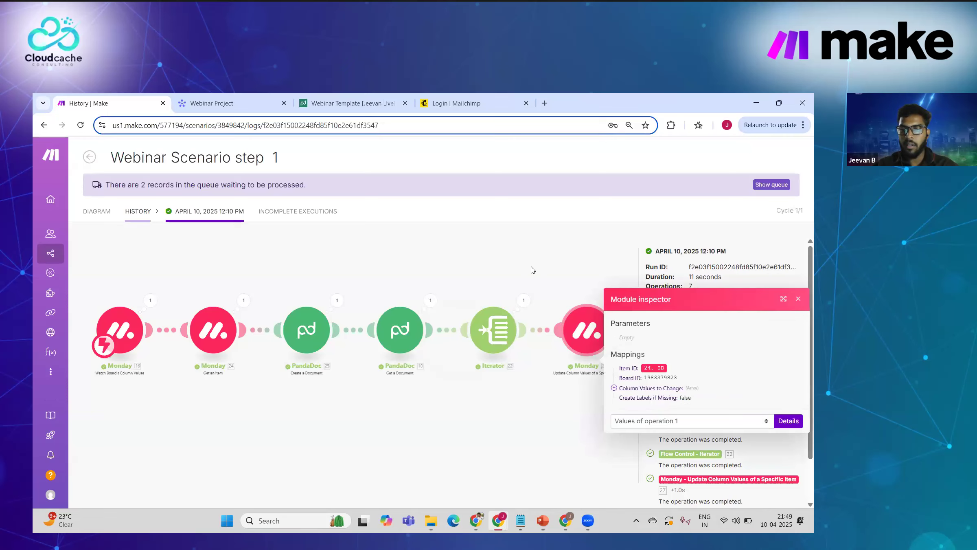
left_click(533, 270)
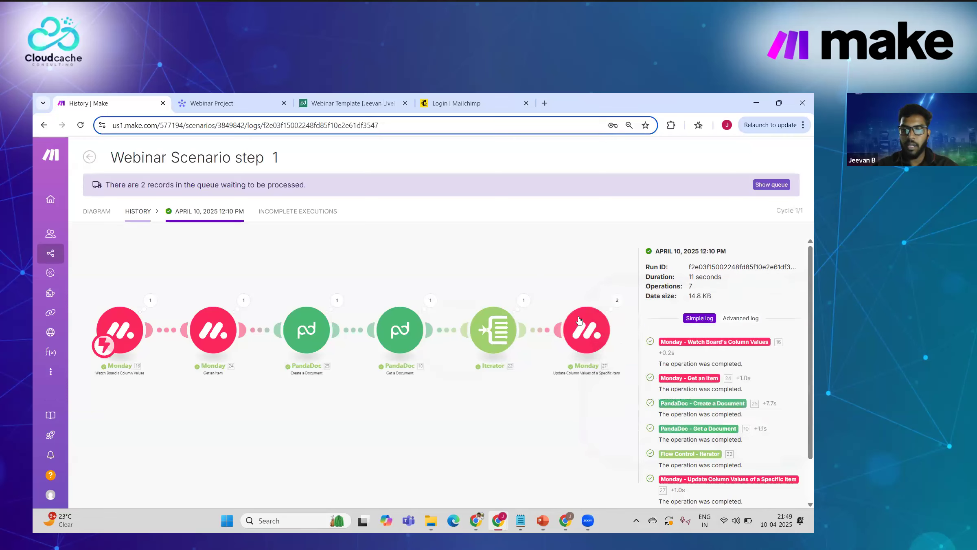
left_click(564, 280)
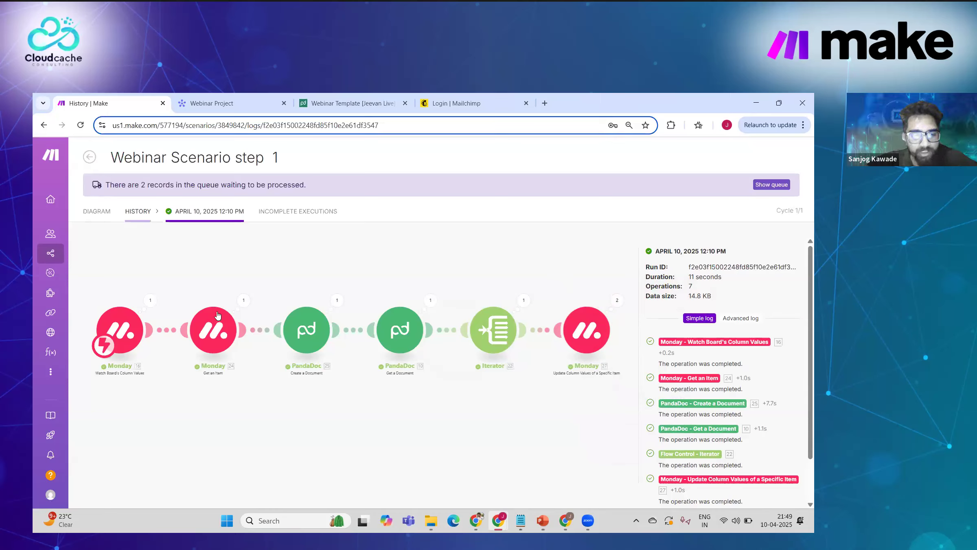
mouse_move(132, 298)
left_mouse_down()
mouse_move(152, 297)
mouse_move(130, 291)
left_mouse_up()
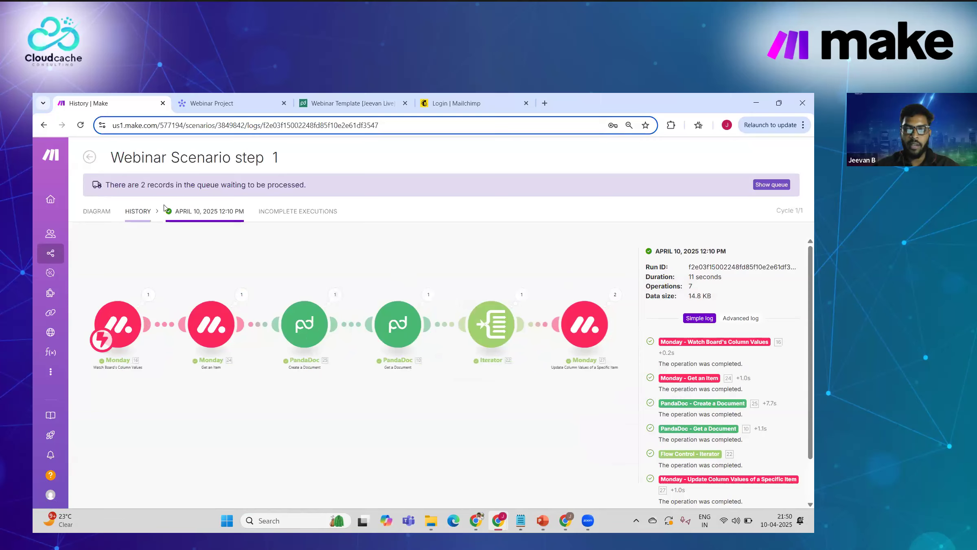
left_click(87, 208)
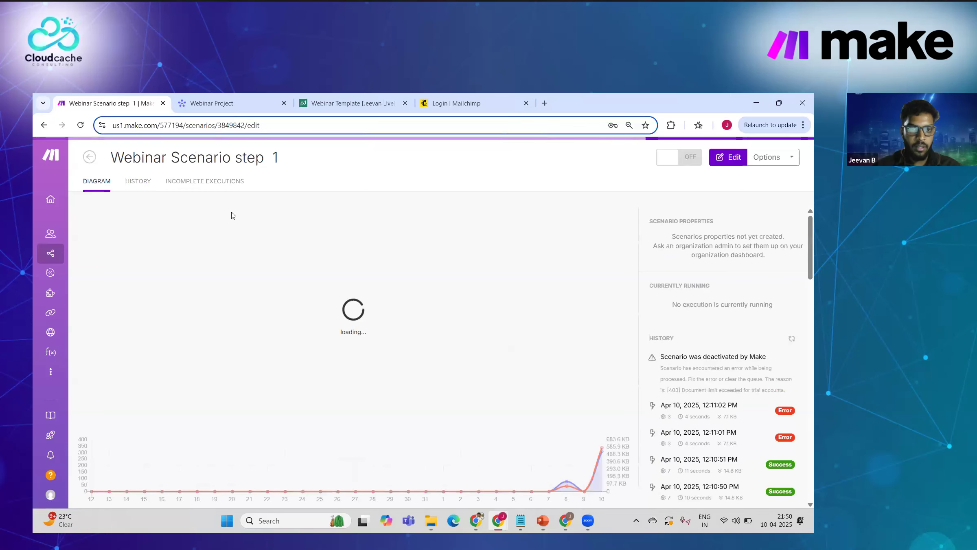
Step: Review the scenario's run history, noting the 11-second run duration, then open the Test Org dashboard
left_click(146, 183)
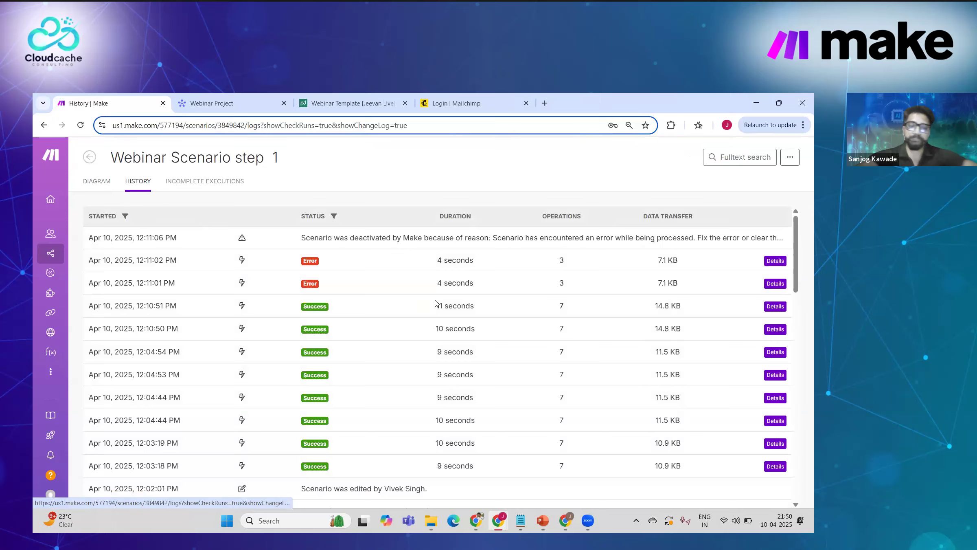
scroll(491, 301, "down", 1)
scroll(552, 261, "up", 1)
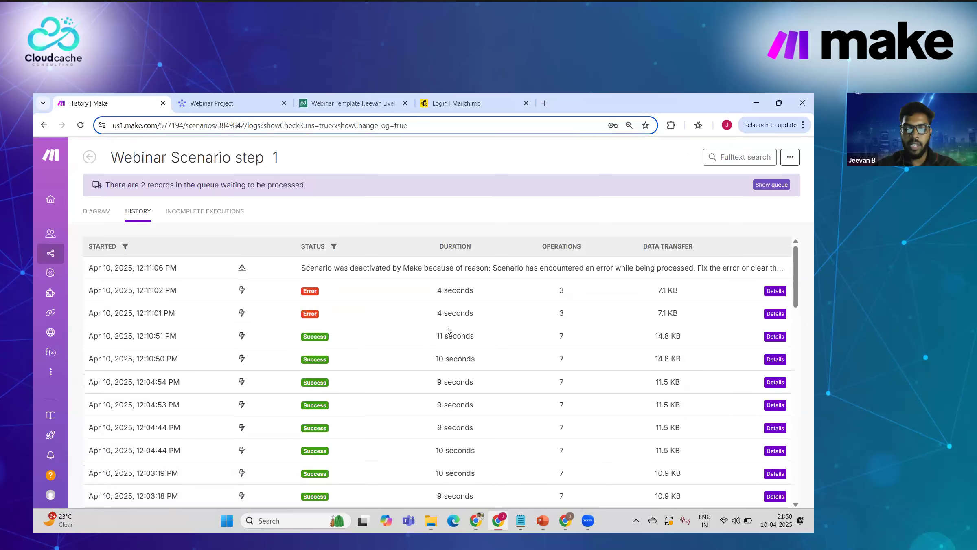
double_click(443, 337)
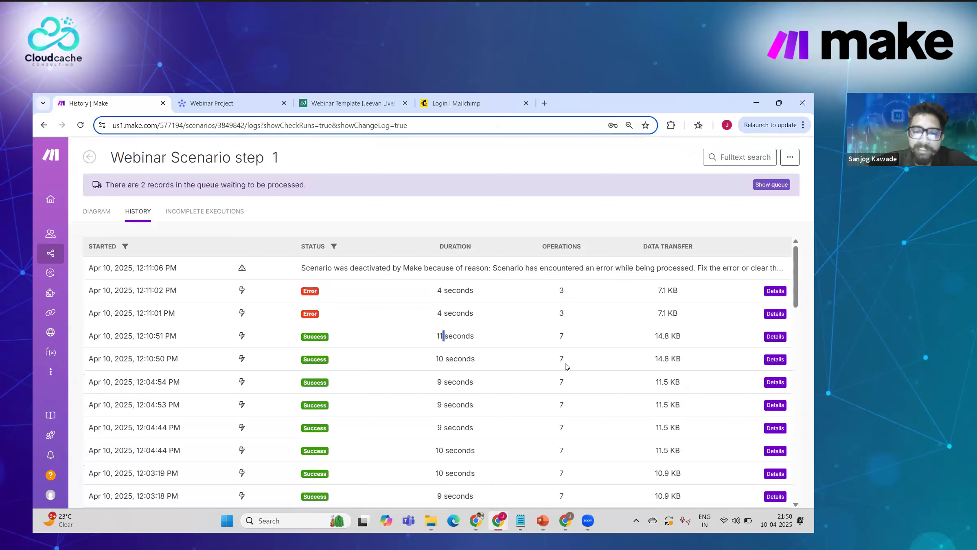
scroll(485, 366, "down", 1)
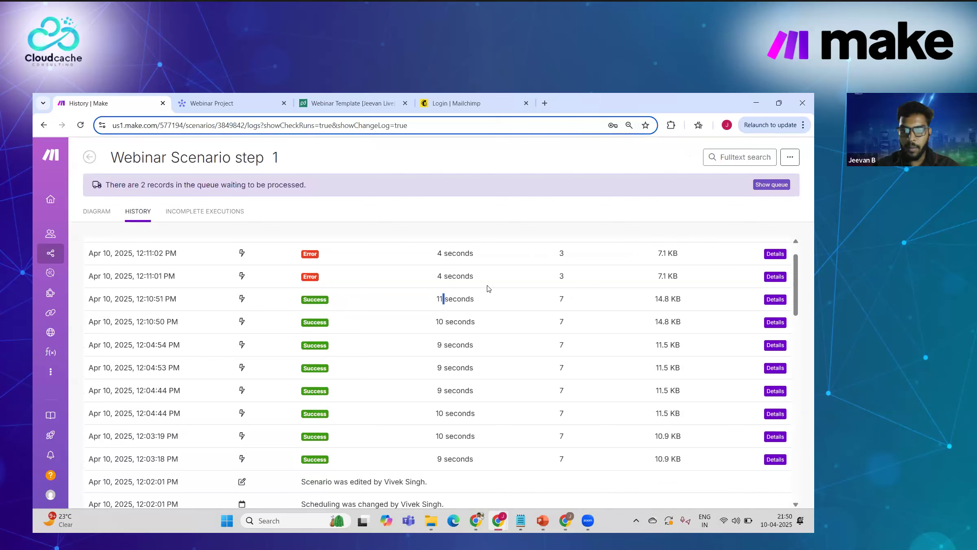
scroll(486, 287, "up", 1)
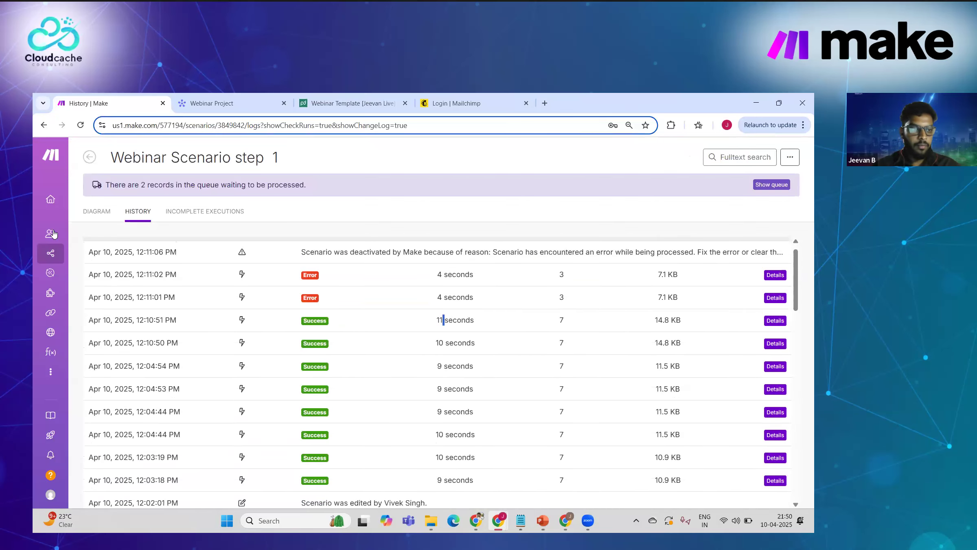
mouse_move(54, 234)
left_click(87, 200)
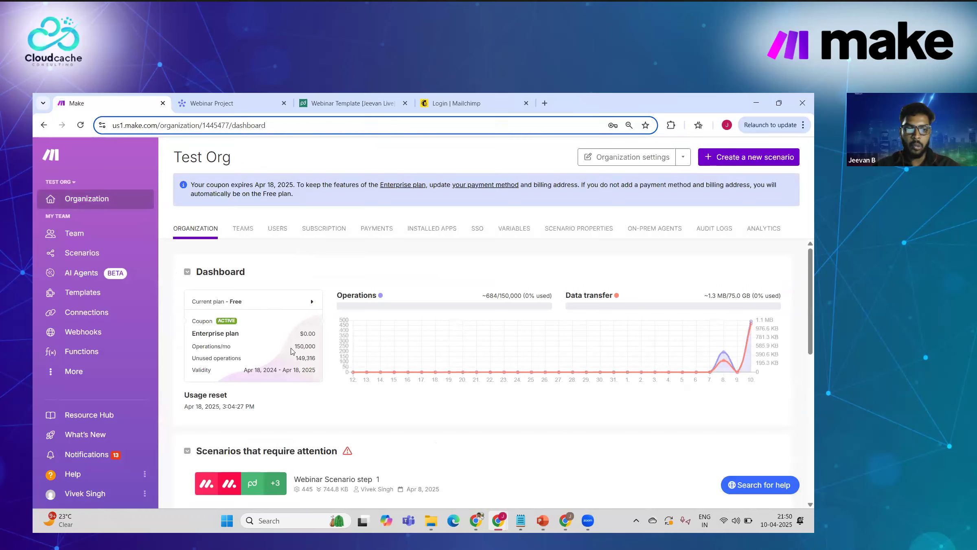
Step: Highlight the 149,316 unused operations figure on the dashboard, then switch over to PowerPoint
triple_click(313, 358)
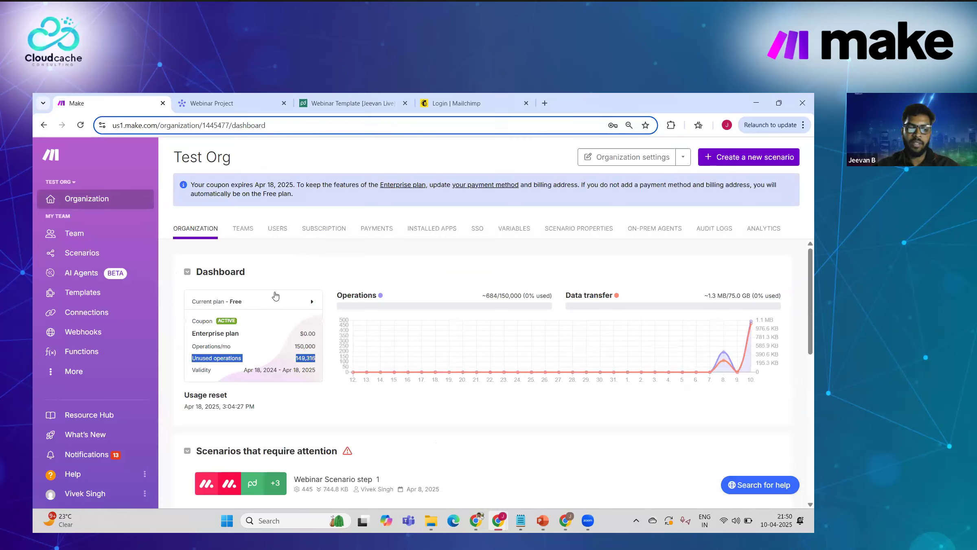
left_click(302, 244)
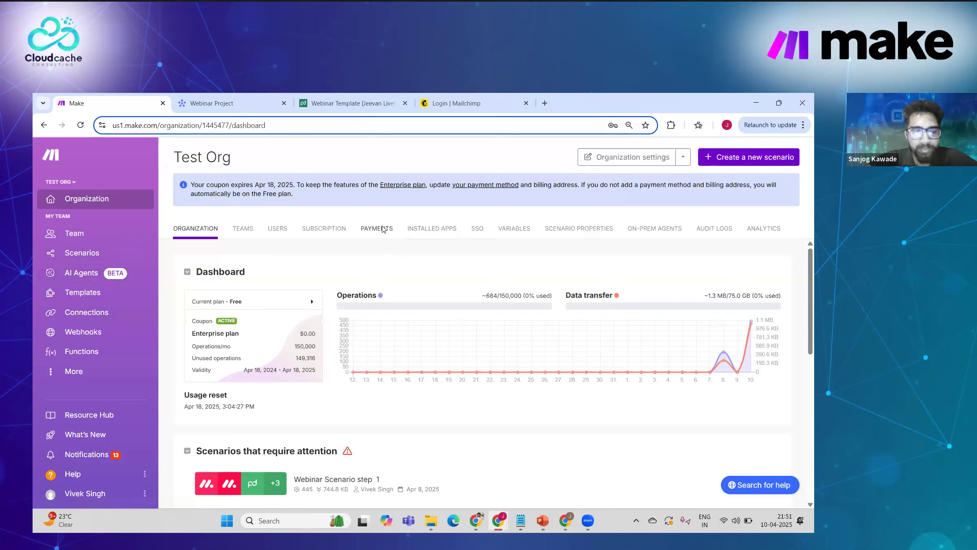
left_click(543, 520)
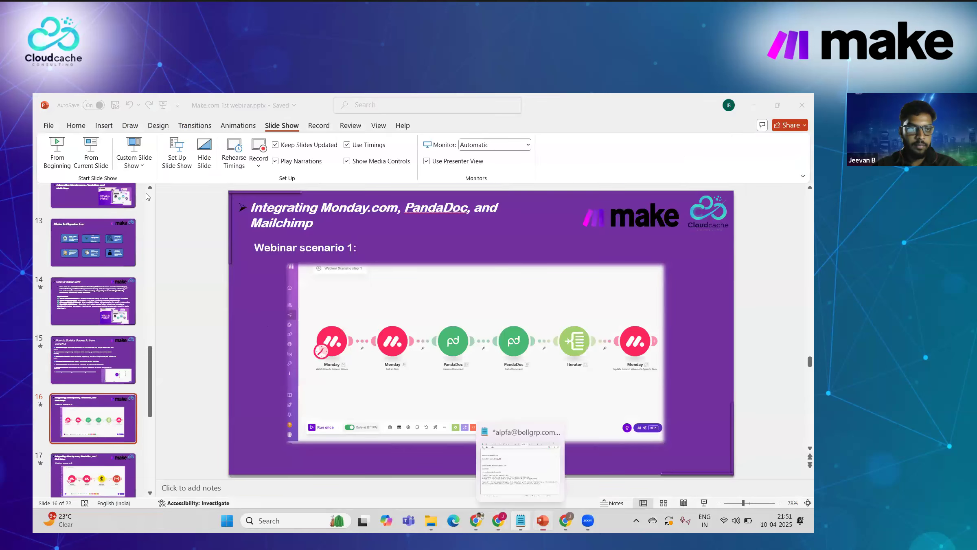
Step: Start the slide show at the Webinar scenario 1 slide and advance through scenario 2 to scenario 3
left_click(91, 153)
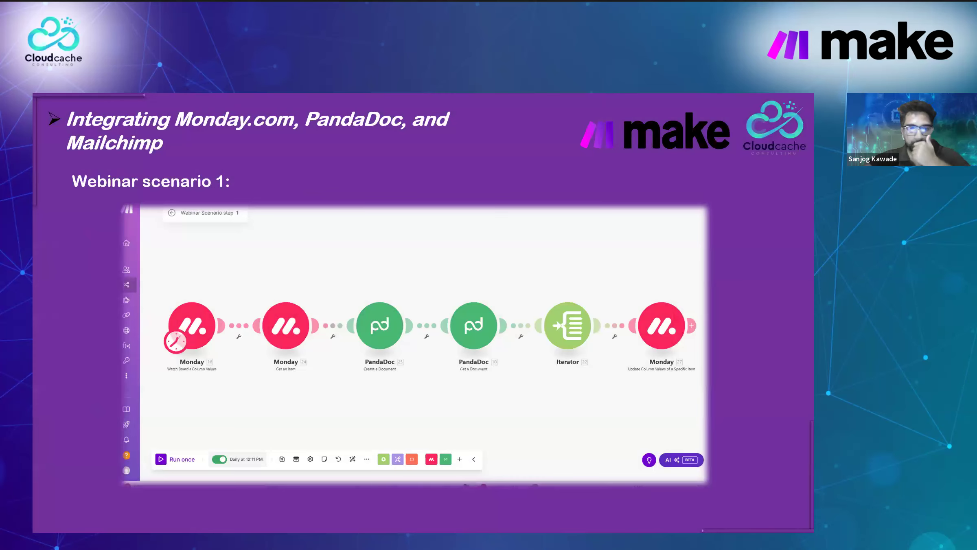
key("Right")
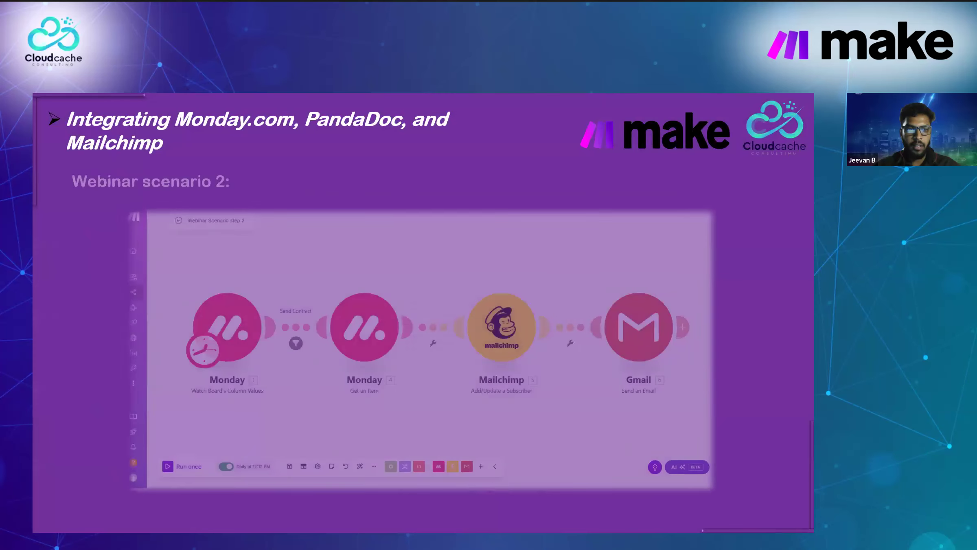
key("Right")
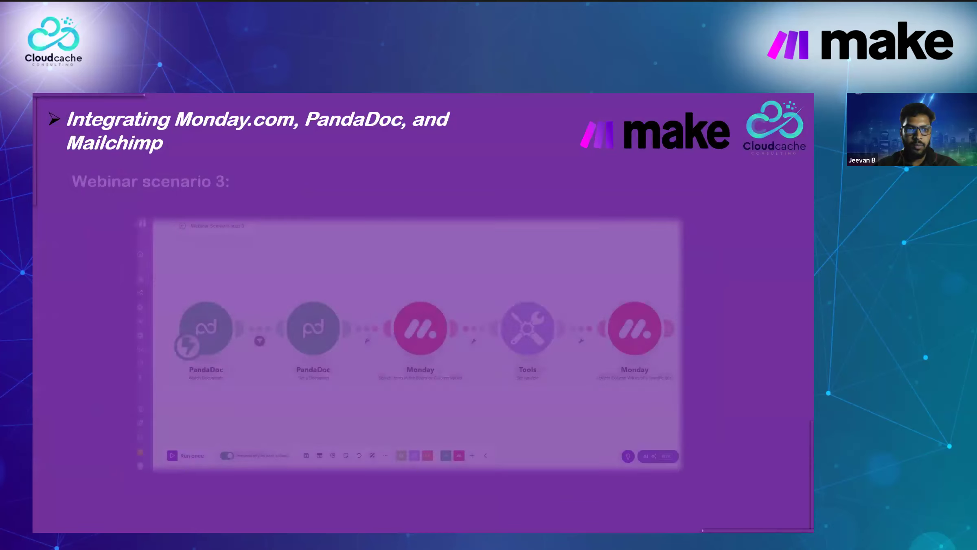